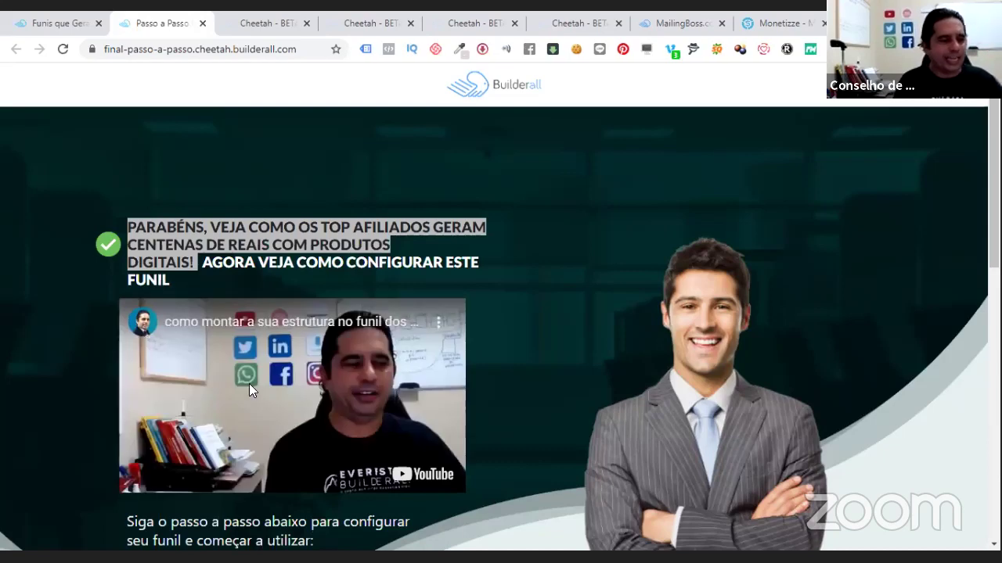
# - Play the setup video, review the funnel's step-by-step page, and open step 4 on getting the product's affiliate link in Monetizze
pyautogui.click(249, 383)
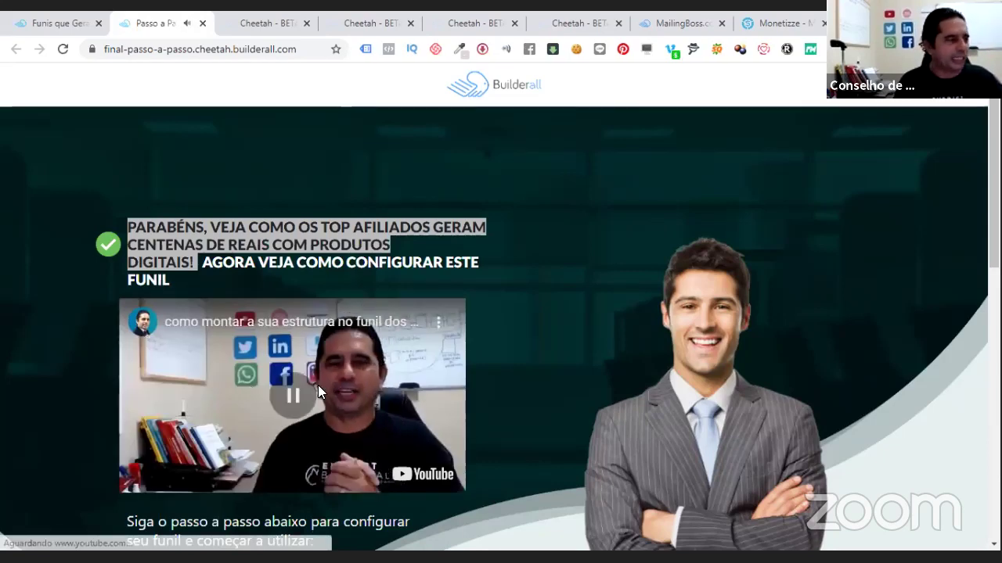
pyautogui.scroll(-2, 318, 385)
pyautogui.scroll(-3, 317, 385)
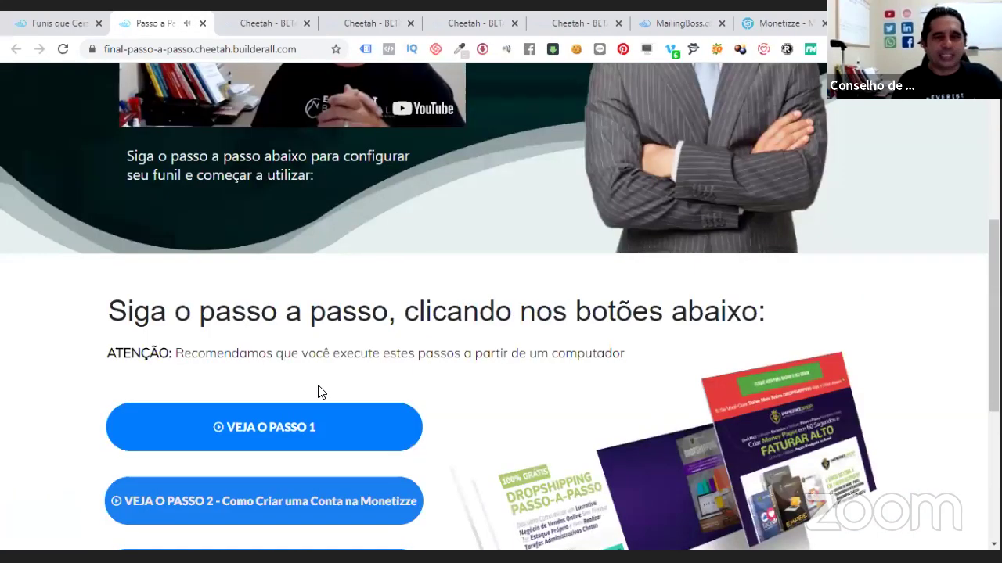
pyautogui.scroll(3, 318, 386)
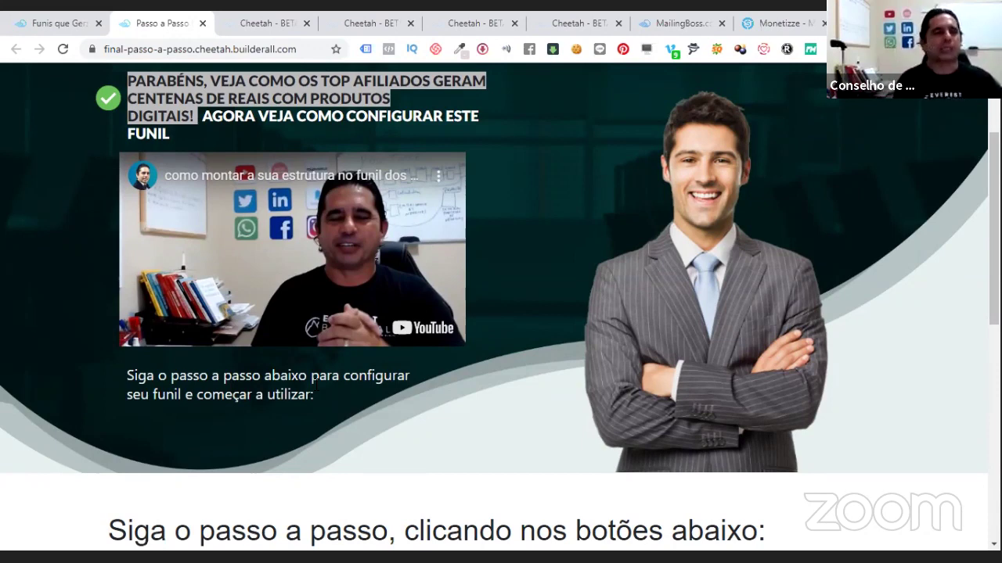
pyautogui.scroll(-6, 368, 386)
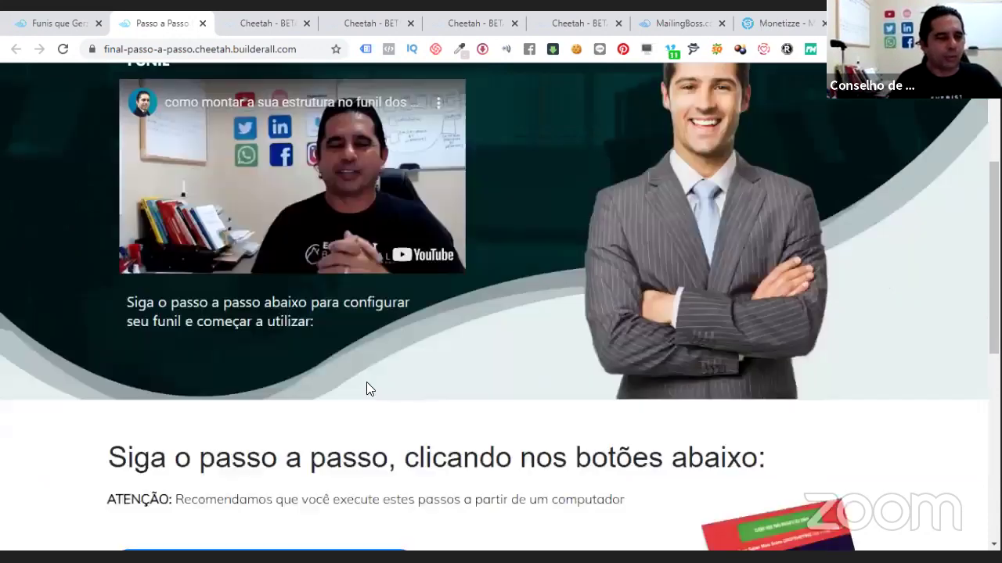
pyautogui.scroll(-1, 291, 324)
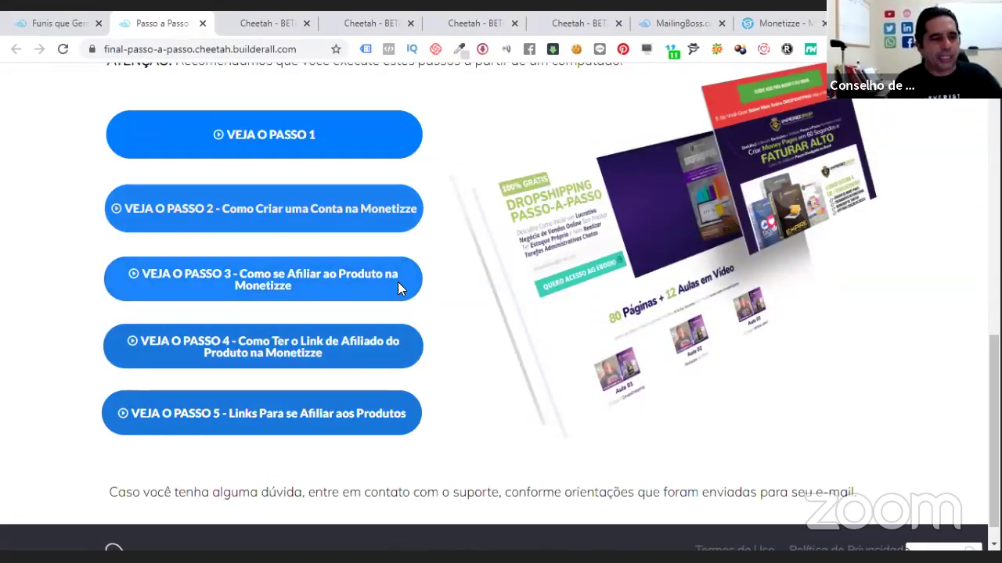
pyautogui.click(339, 346)
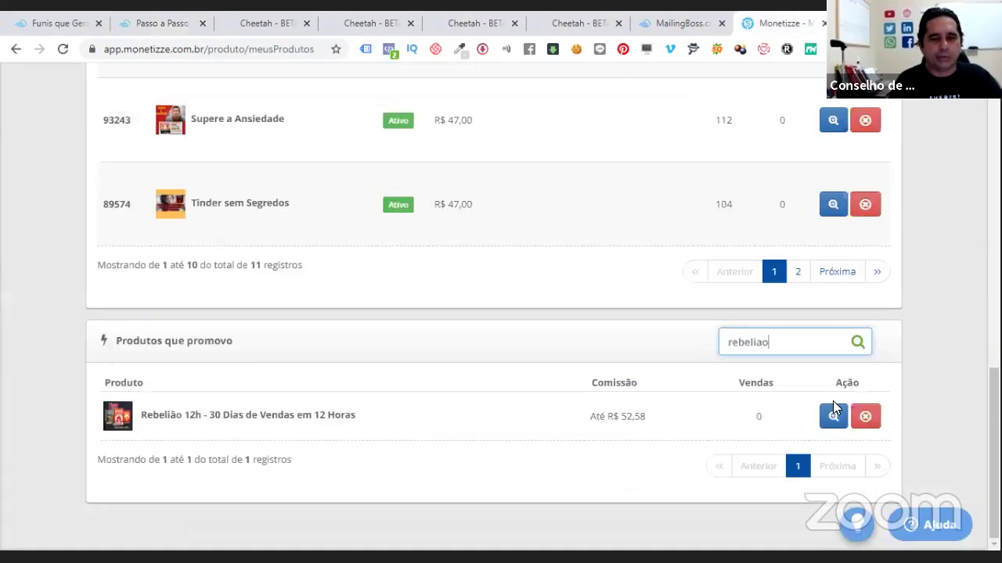
# - Open the URLs of the promoted product Rebelião 12h in Monetizze and copy the sales page's main promotion URL
pyautogui.click(831, 419)
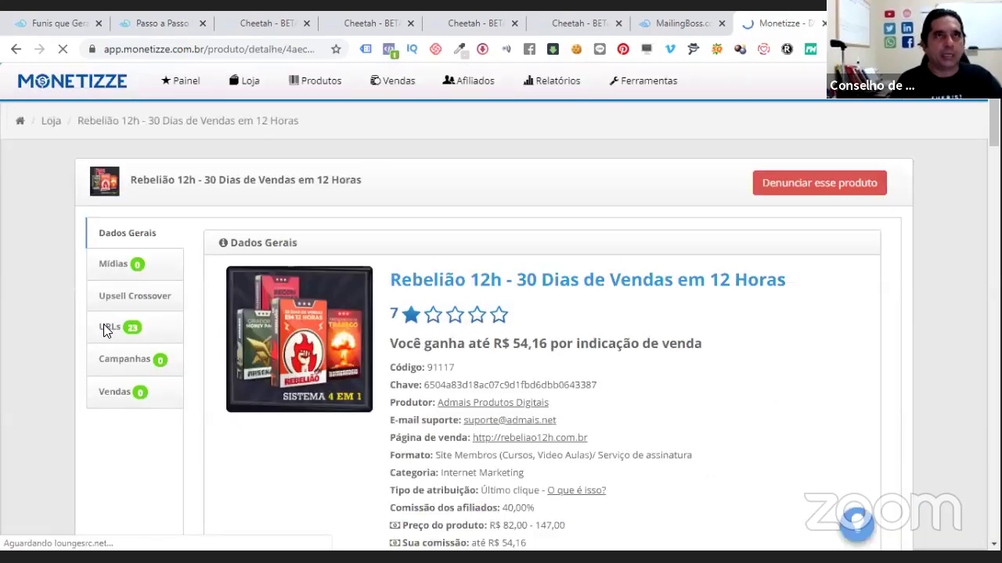
pyautogui.click(107, 328)
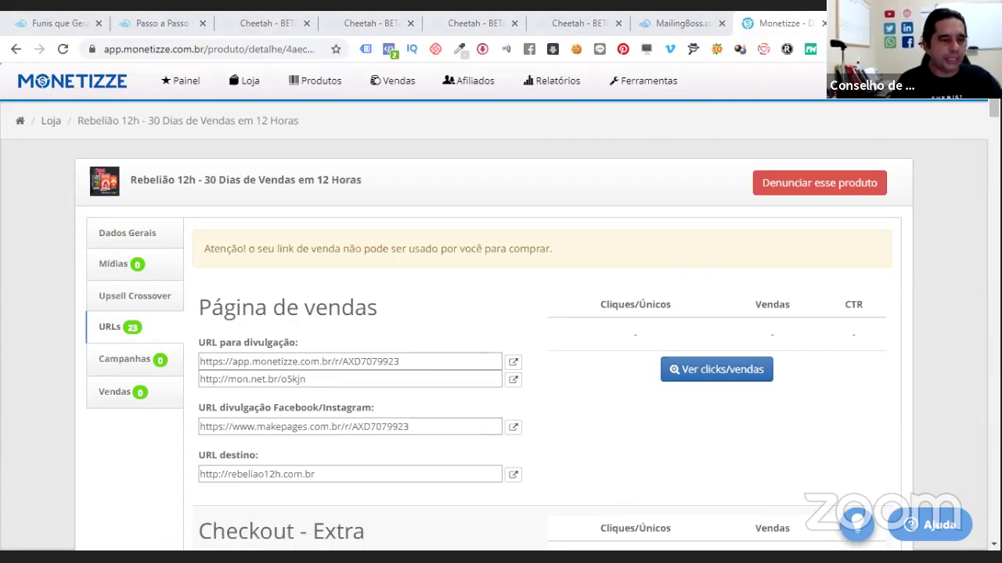
pyautogui.click(423, 365)
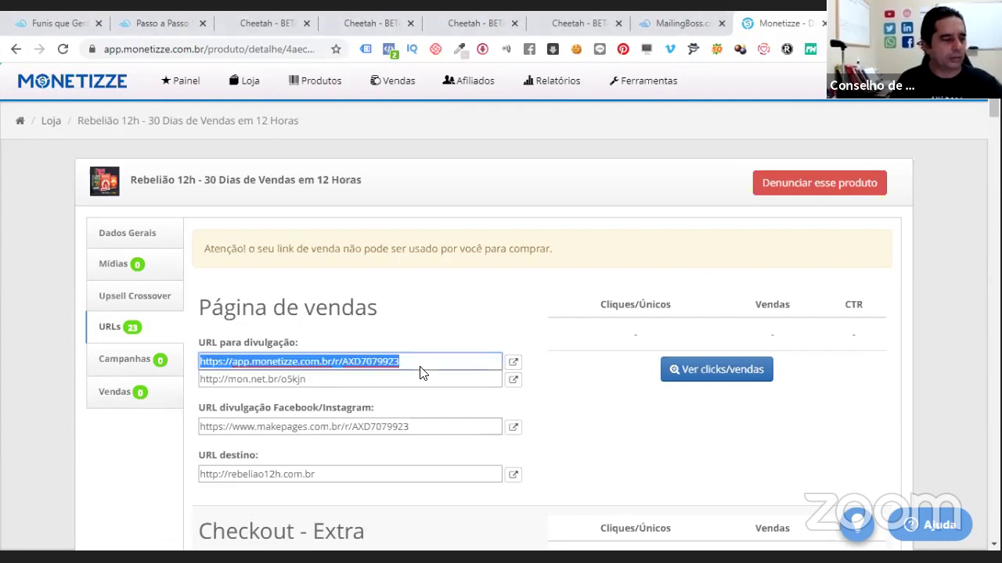
pyautogui.rightClick(355, 363)
pyautogui.click(392, 153)
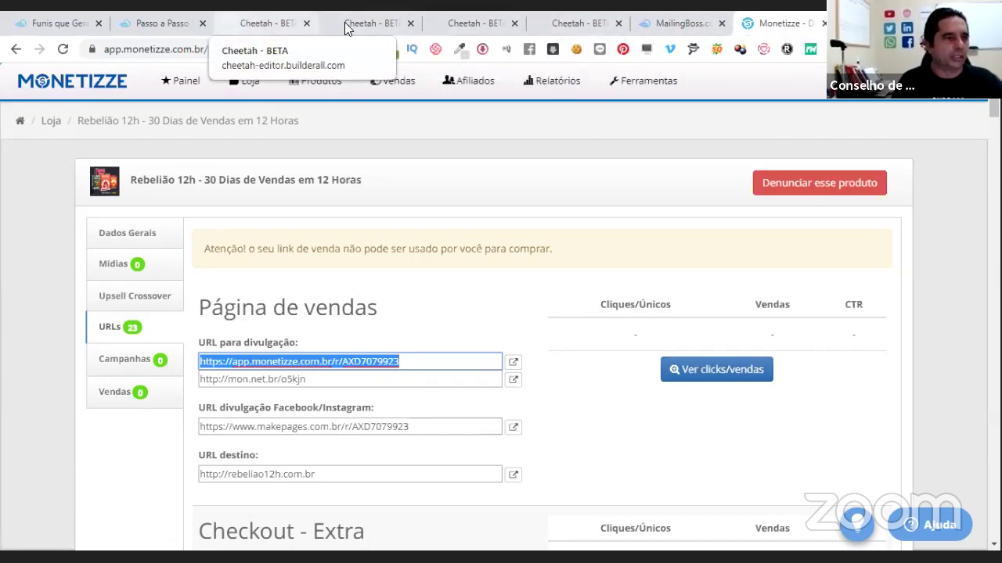
# - Find the "pagina de venda" page in the Cheetah editor and examine the purchase buttons under the two price plans
pyautogui.click(471, 23)
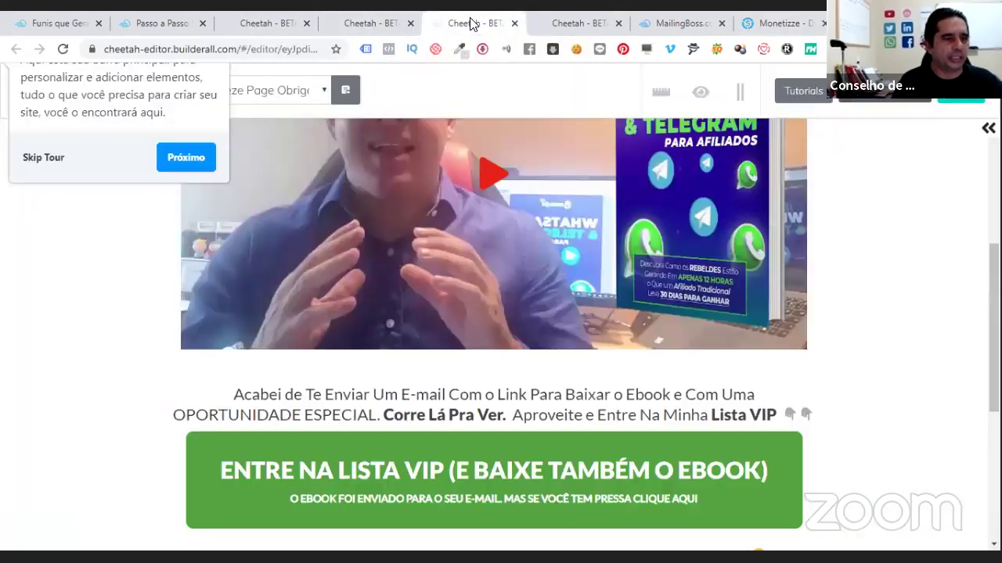
pyautogui.click(567, 24)
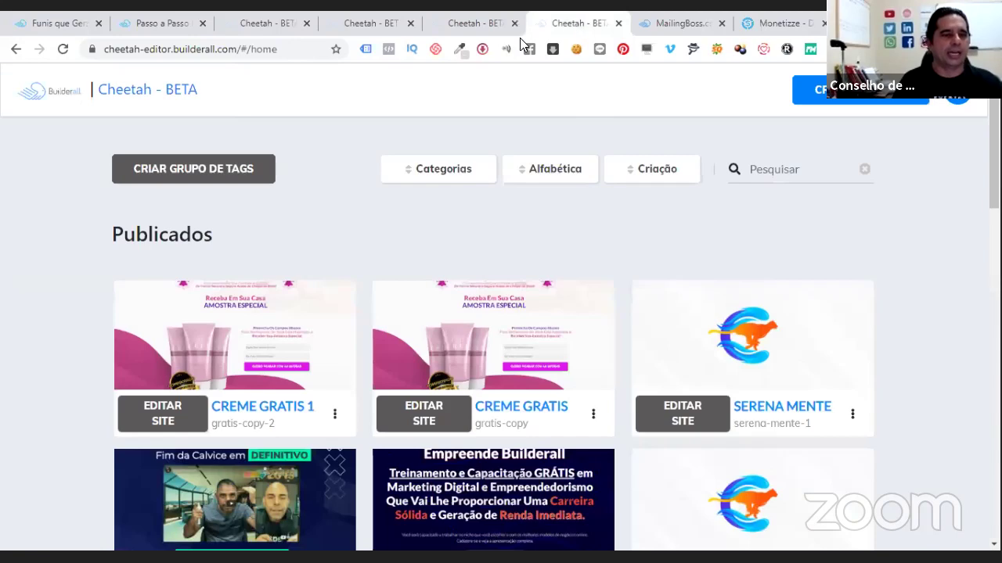
pyautogui.click(252, 23)
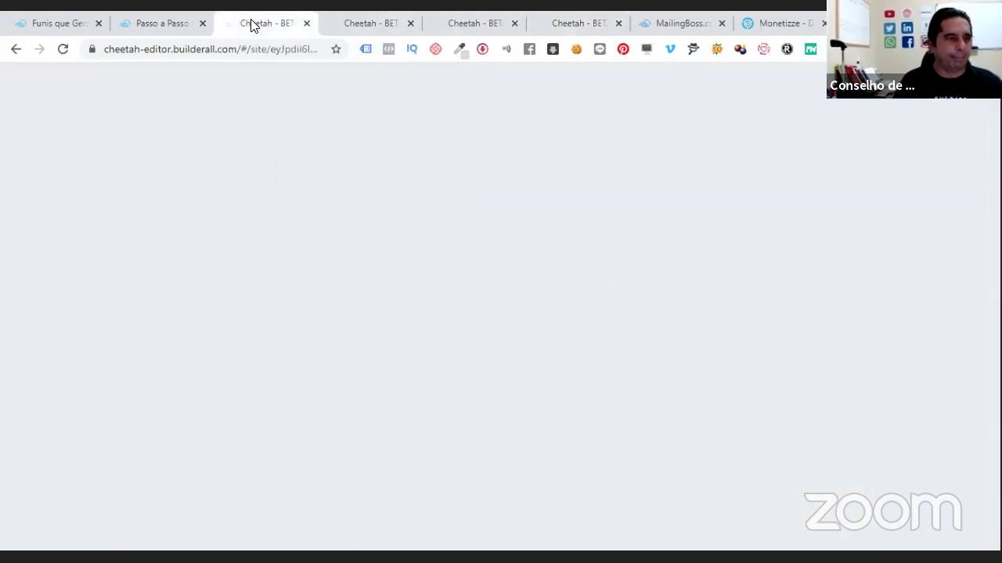
pyautogui.click(335, 26)
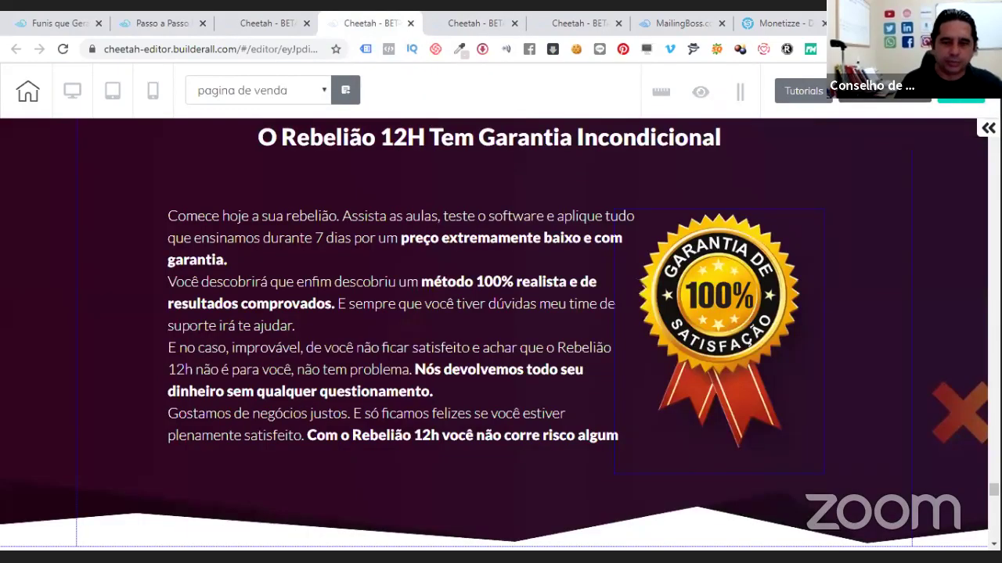
pyautogui.scroll(3, 495, 337)
pyautogui.scroll(5, 495, 337)
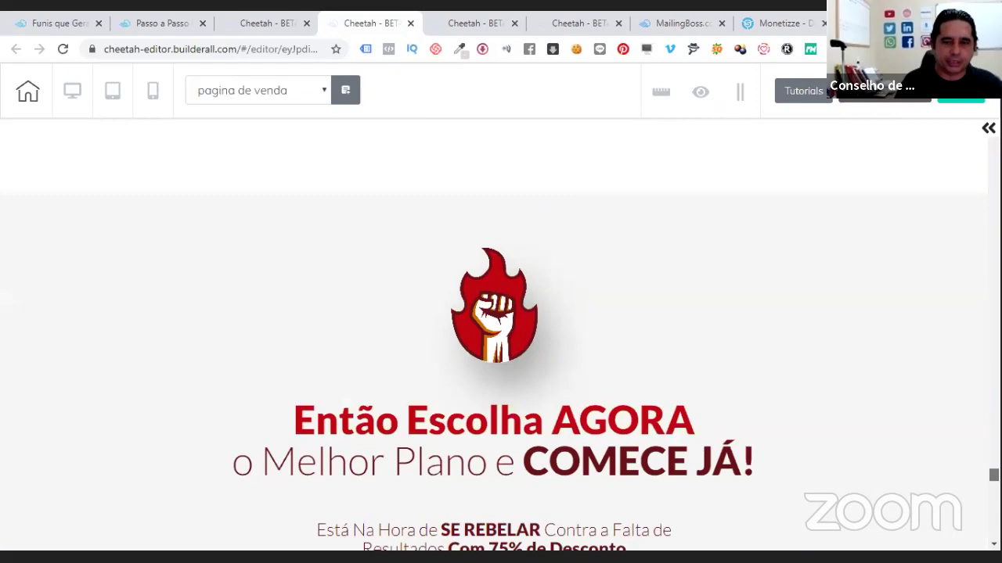
pyautogui.scroll(5, 948, 407)
pyautogui.scroll(5, 949, 407)
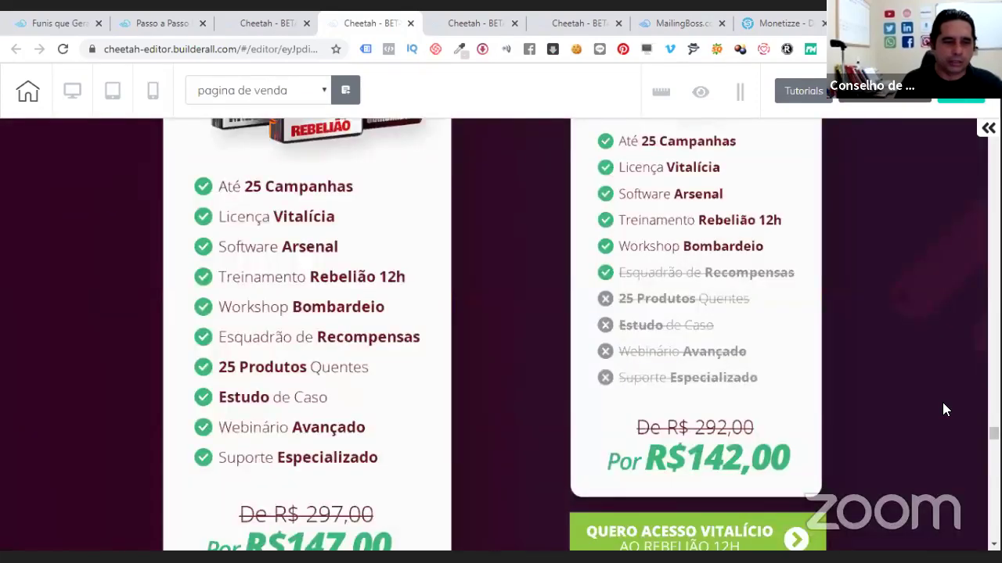
pyautogui.scroll(-3, 944, 408)
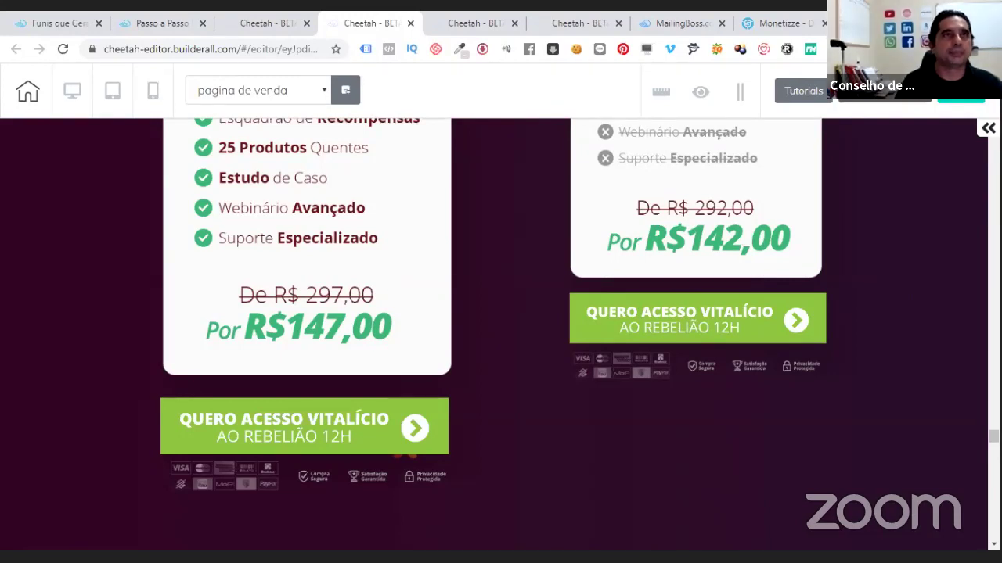
# - Return to Monetizze and look through the Rebelião 12h URLs for the checkout links matching the sales page plans
pyautogui.click(779, 22)
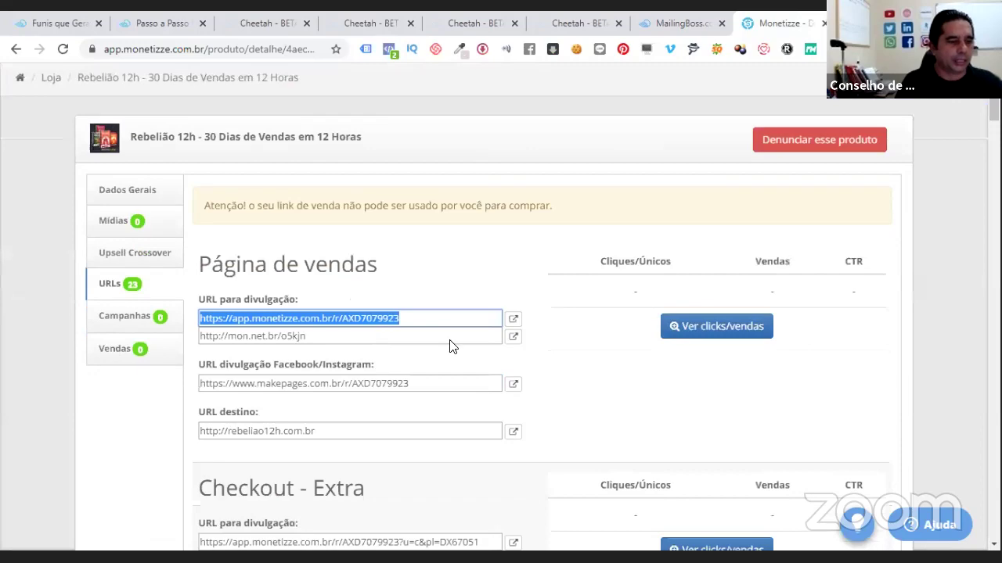
pyautogui.scroll(-6, 451, 346)
pyautogui.scroll(2, 452, 346)
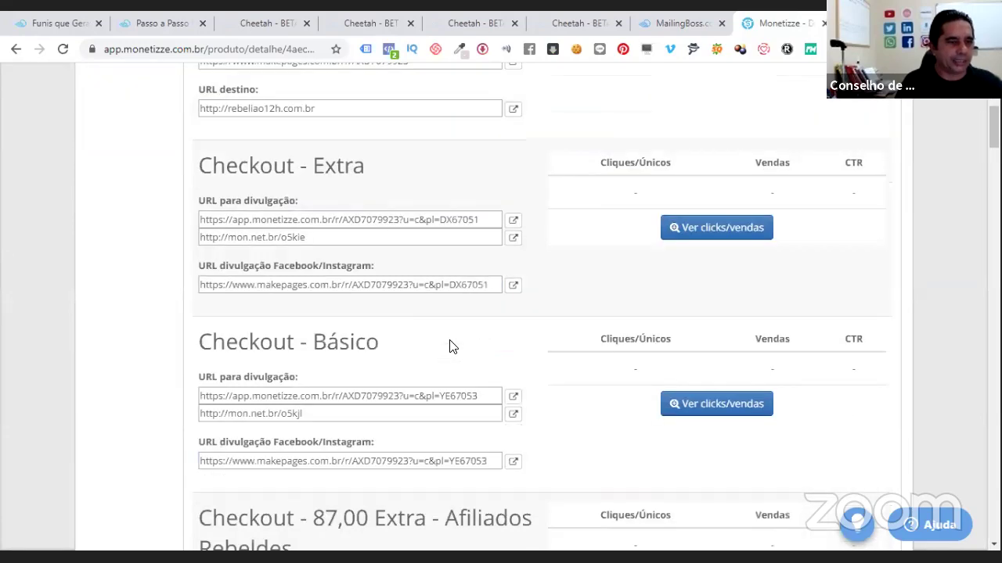
pyautogui.scroll(2, 452, 347)
pyautogui.scroll(-1, 451, 347)
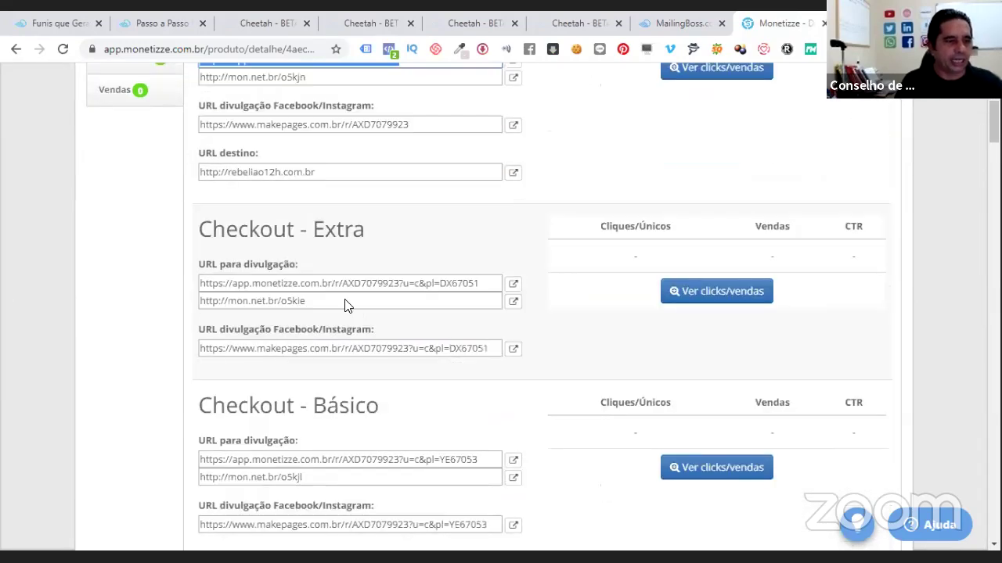
pyautogui.scroll(-1, 346, 306)
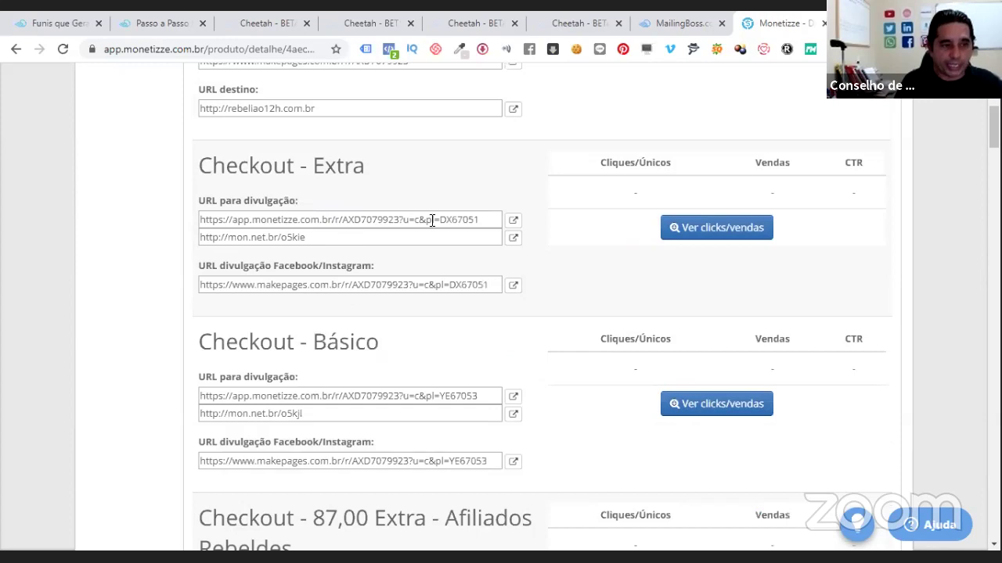
pyautogui.scroll(-2, 338, 227)
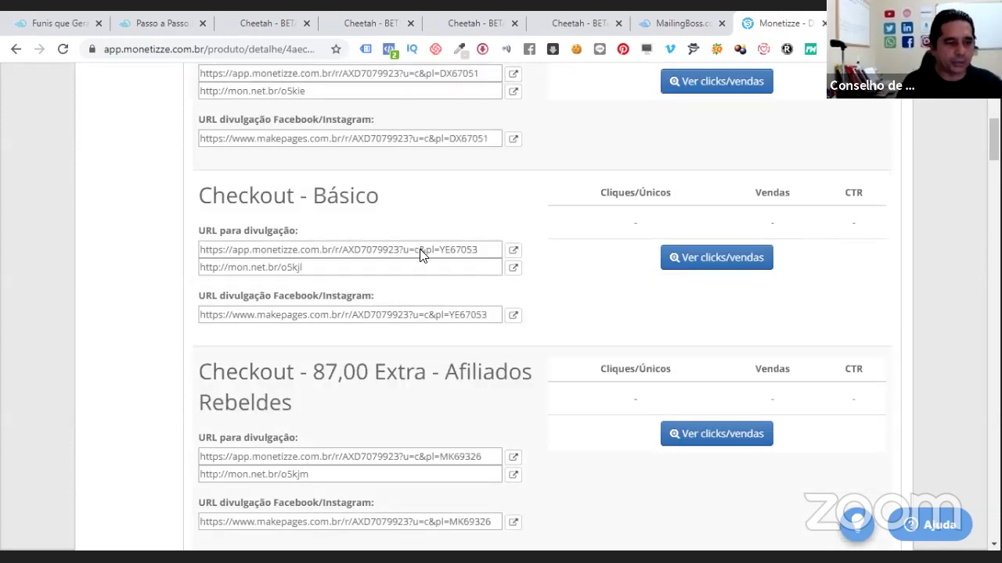
pyautogui.scroll(-5, 421, 255)
pyautogui.scroll(-1, 421, 250)
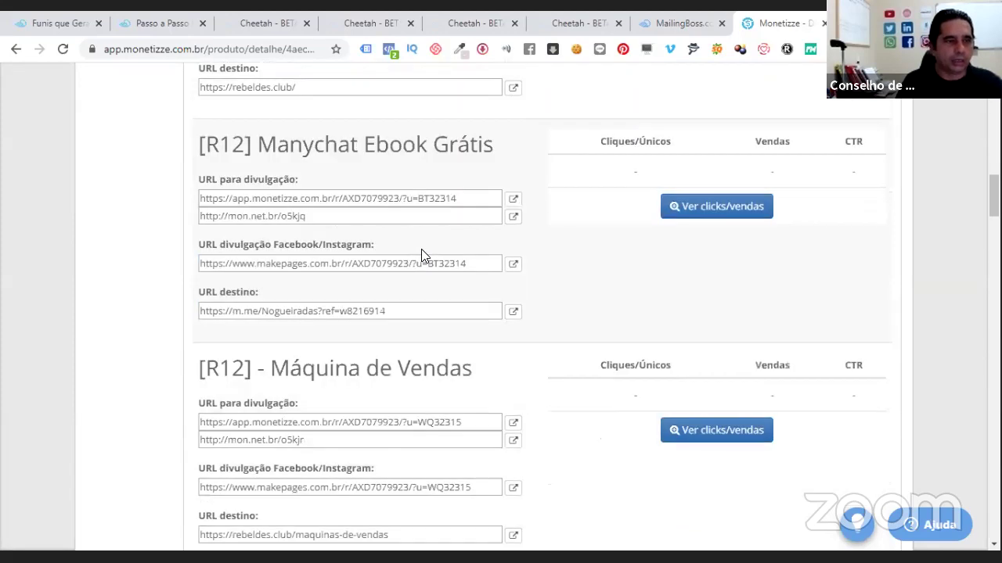
pyautogui.scroll(7, 421, 250)
pyautogui.scroll(2, 521, 261)
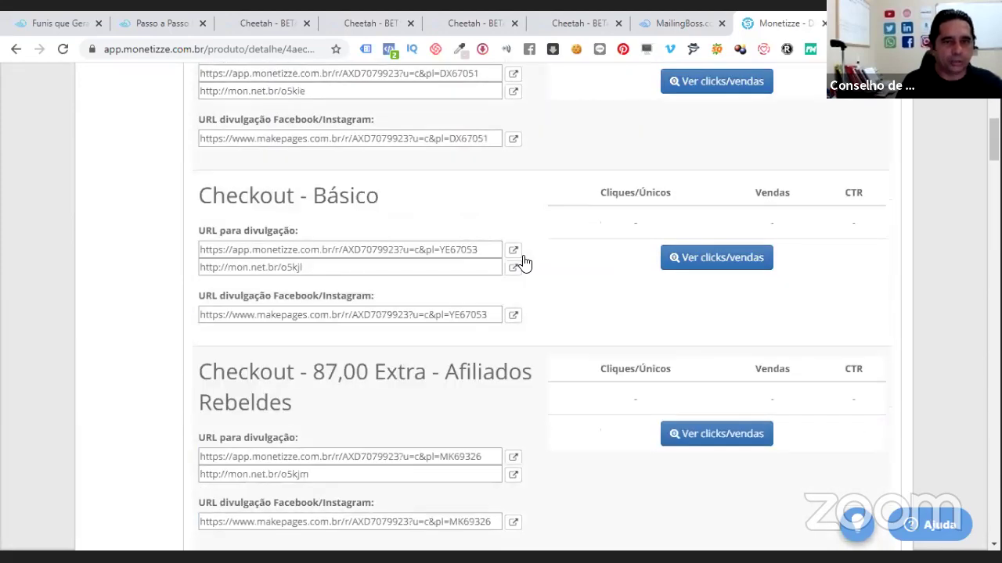
# - Open the Checkout - Básico promotion link and examine the price in its payment section
pyautogui.click(513, 250)
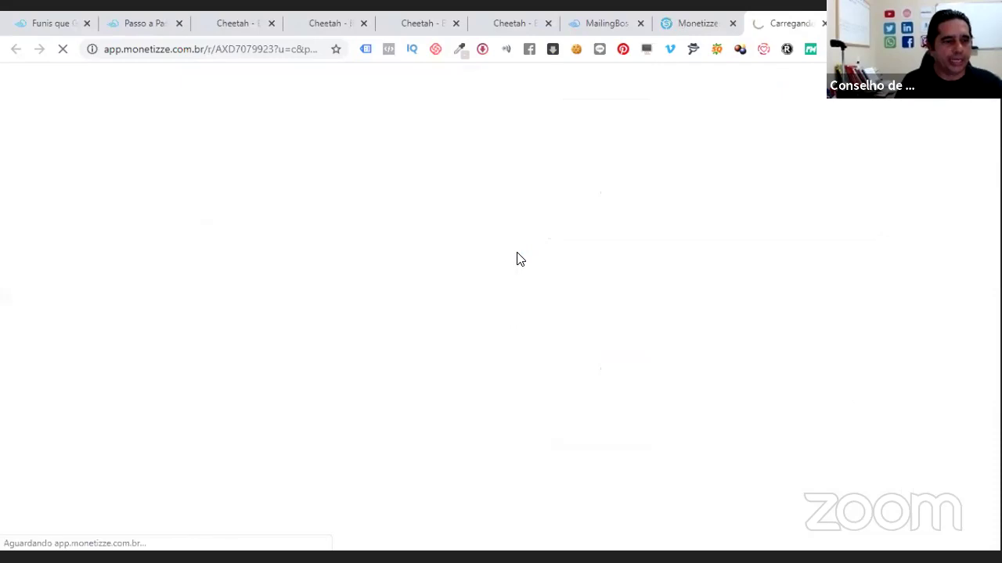
pyautogui.scroll(-4, 479, 313)
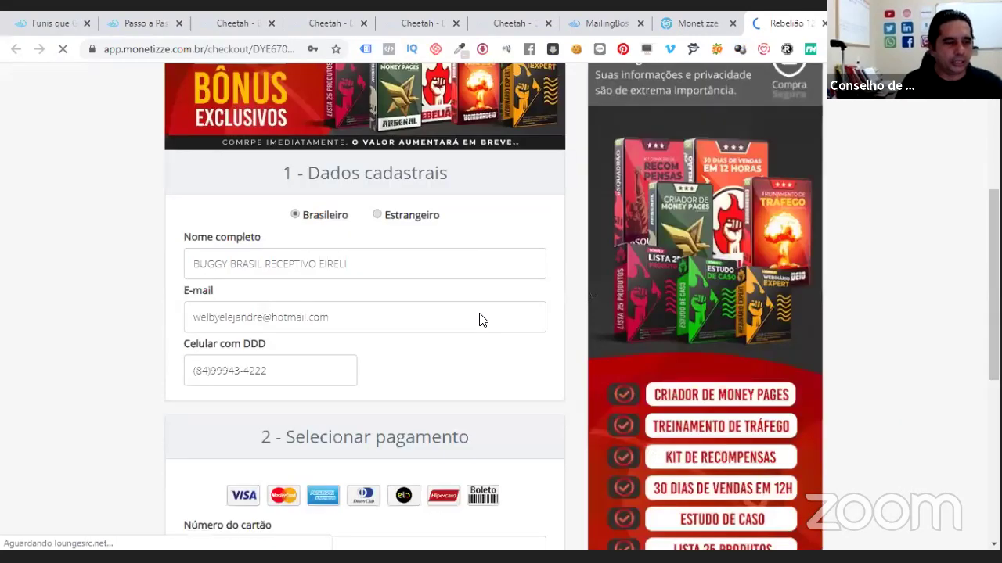
pyautogui.scroll(-5, 285, 354)
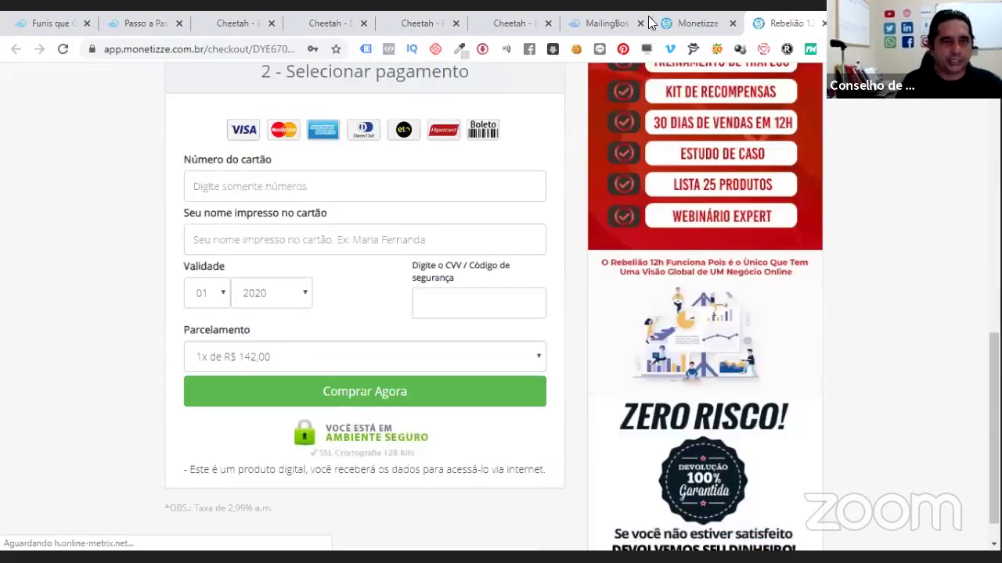
# - Go back to the product URLs, open the Checkout - Extra promotion link and examine its checkout form
pyautogui.click(691, 22)
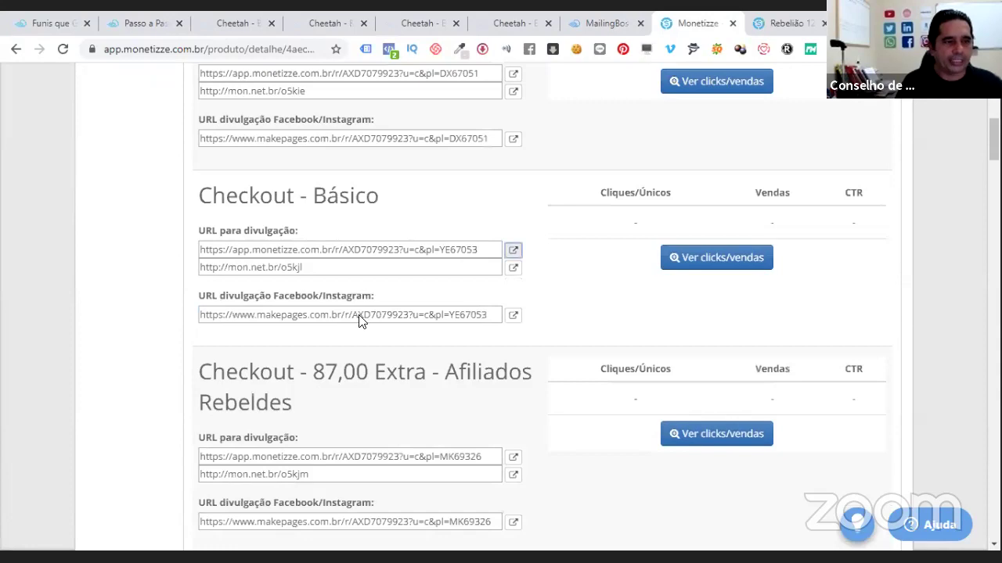
pyautogui.scroll(2, 516, 235)
pyautogui.click(514, 230)
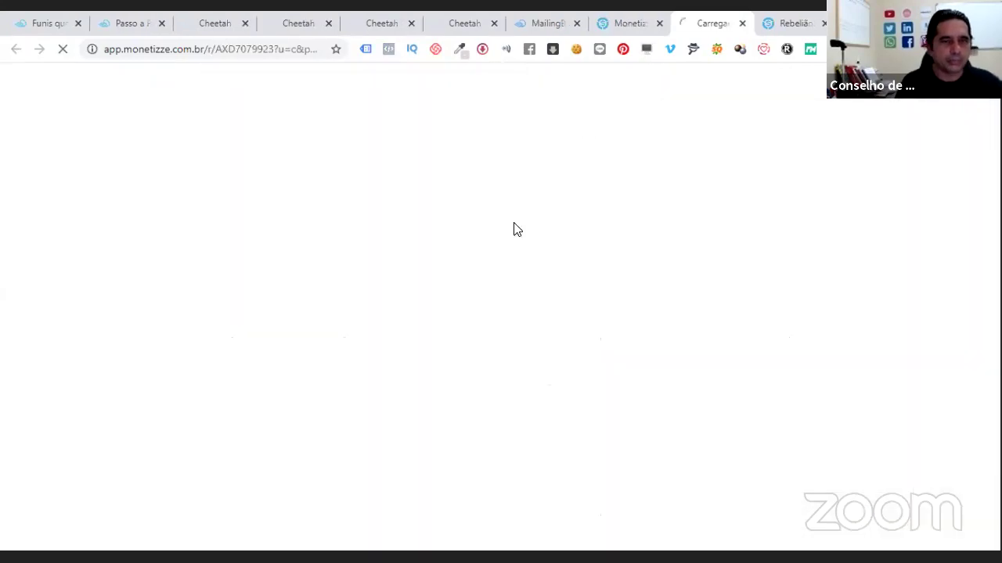
pyautogui.scroll(-9, 452, 321)
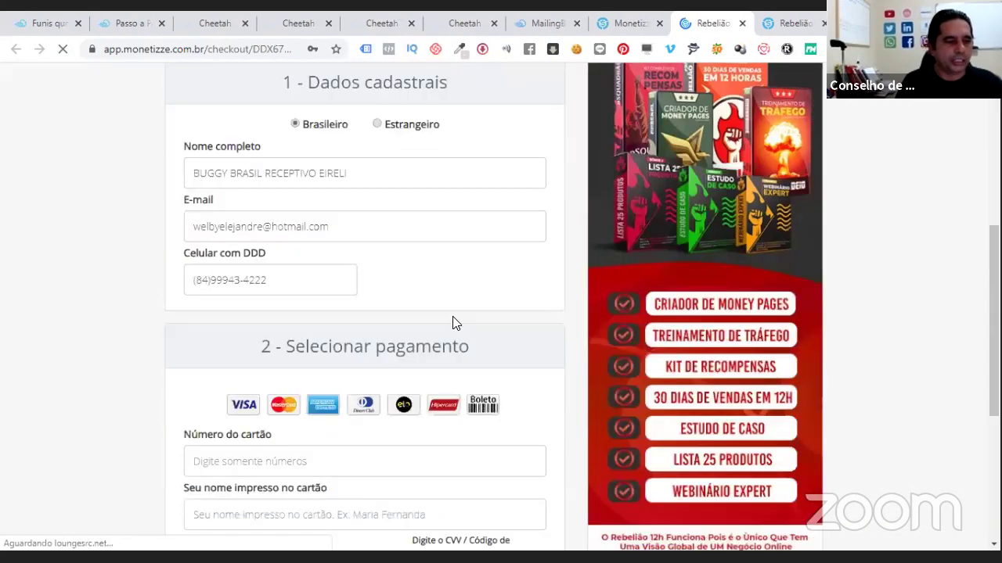
# - Recheck the plan prices on the Cheetah sales page, and reopen the Checkout - Básico link to compare its payment amount
pyautogui.click(209, 23)
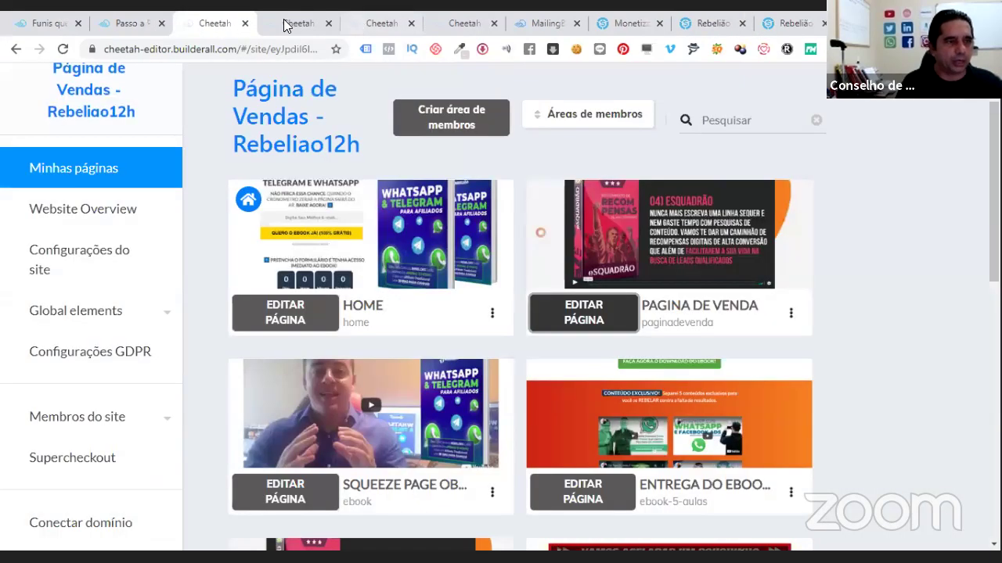
pyautogui.click(286, 25)
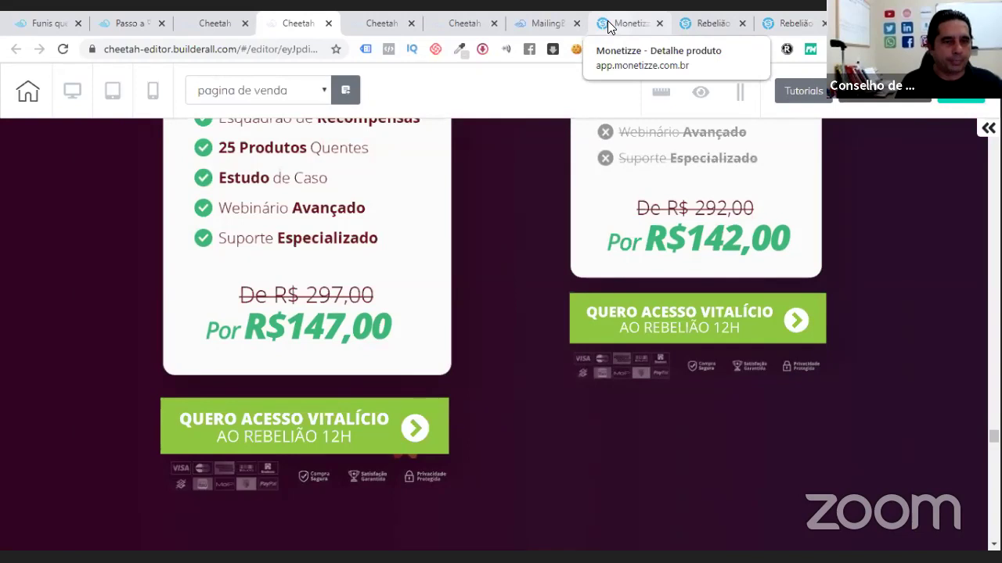
pyautogui.click(609, 26)
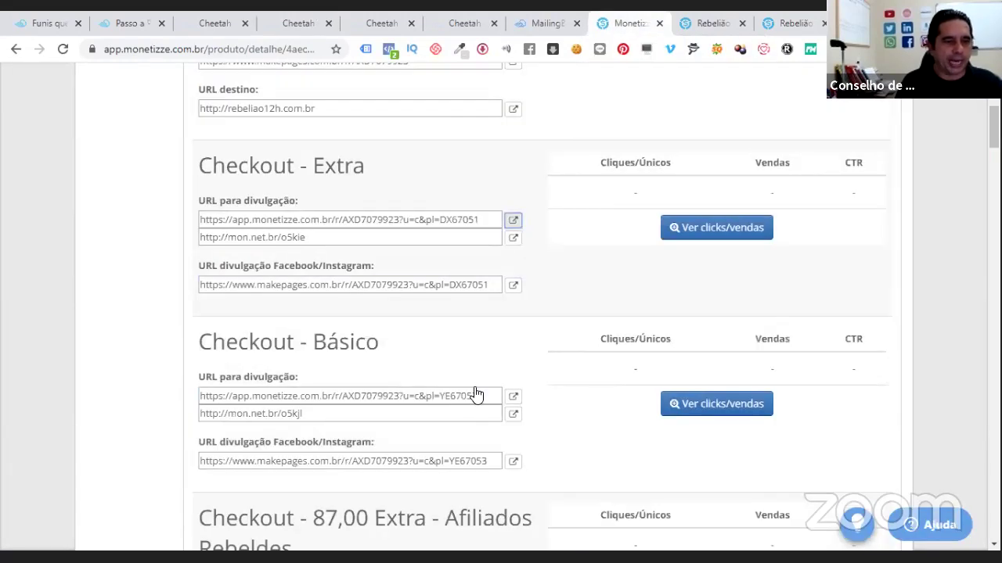
pyautogui.click(513, 396)
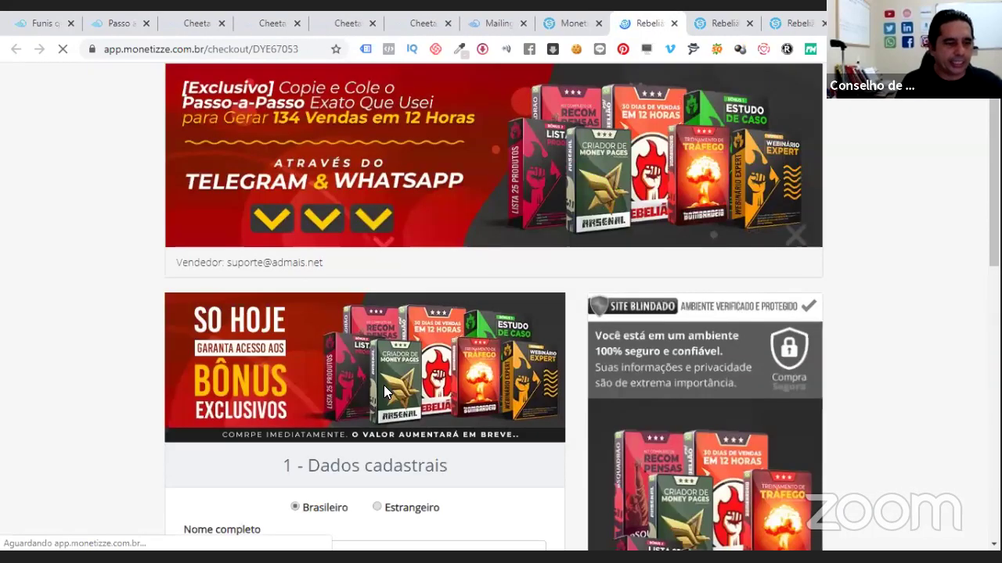
pyautogui.scroll(-5, 384, 391)
pyautogui.scroll(-5, 384, 386)
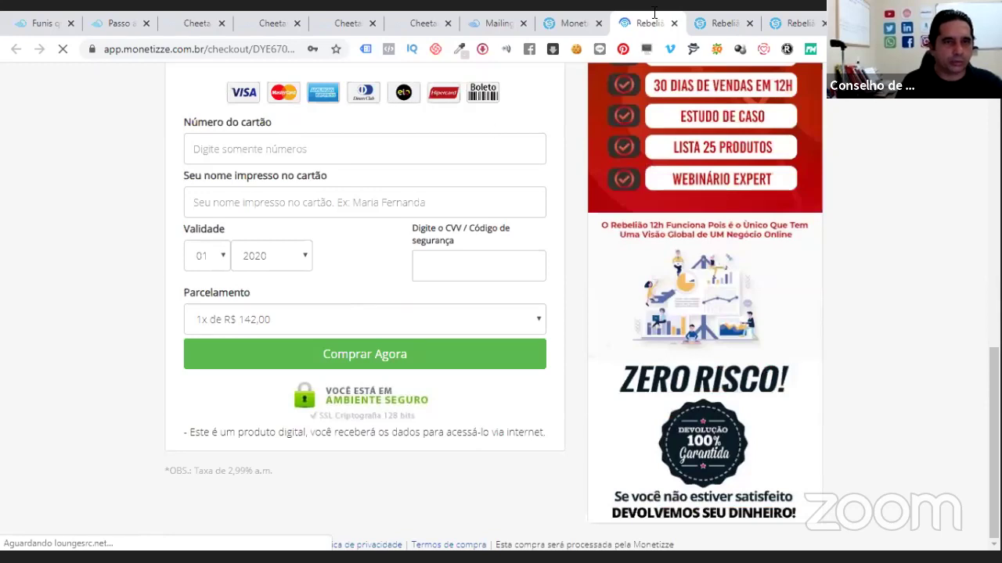
# - Close the Checkout - Básico page and copy the Checkout - Extra promotion URL from the Monetizze product URLs
pyautogui.hotkey('ctrl', 'w')
pyautogui.click(475, 219)
pyautogui.hotkey('ctrl', 'c')
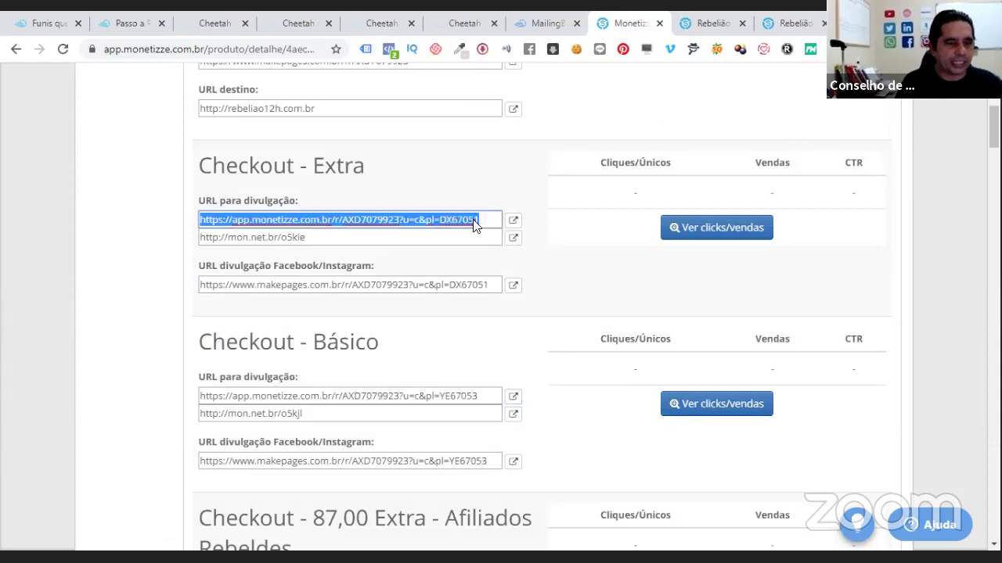
pyautogui.rightClick(475, 224)
pyautogui.click(512, 248)
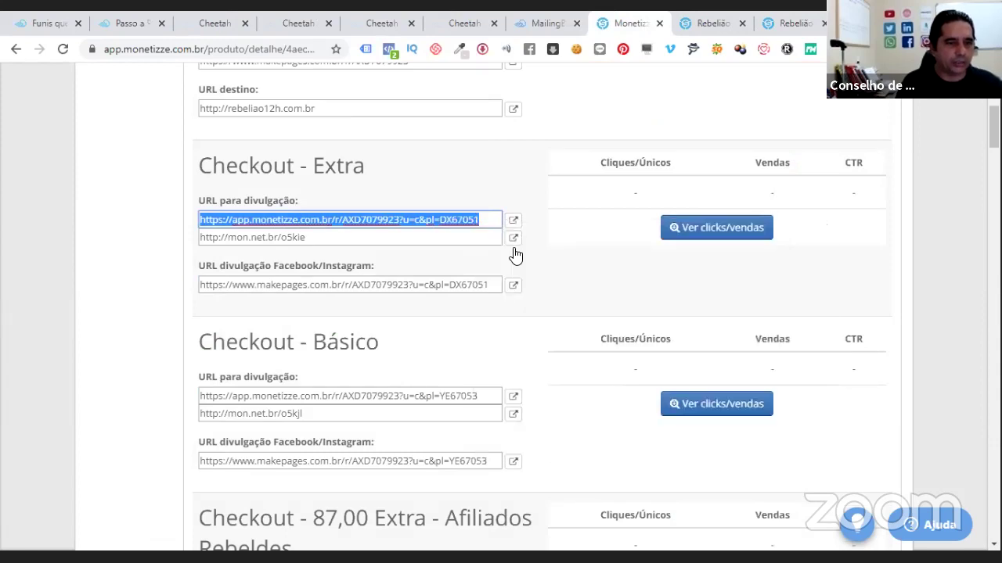
# - Open the Checkout - Extra promotion link, check the installment amount in its payment form, and close it again
pyautogui.click(513, 222)
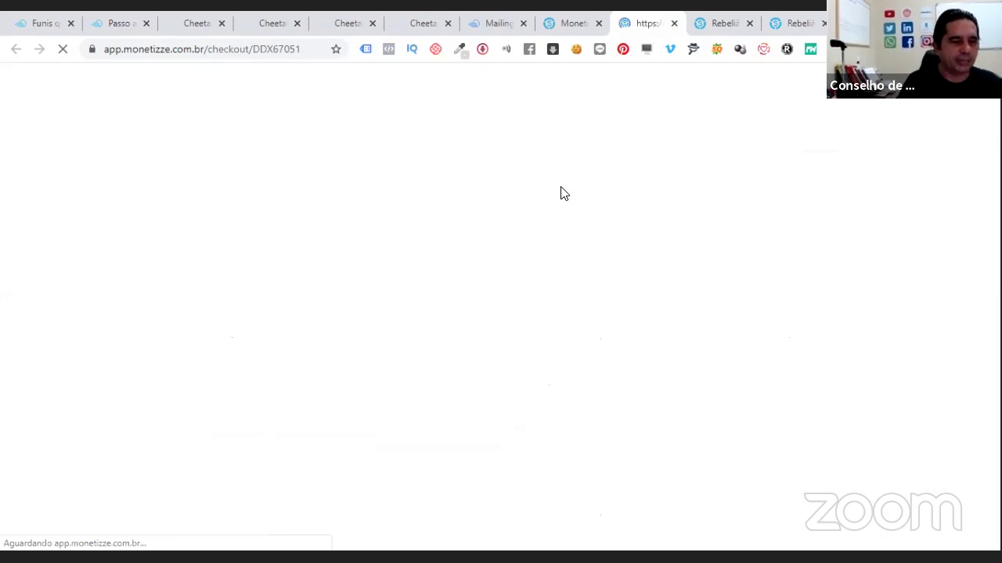
pyautogui.scroll(-6, 335, 325)
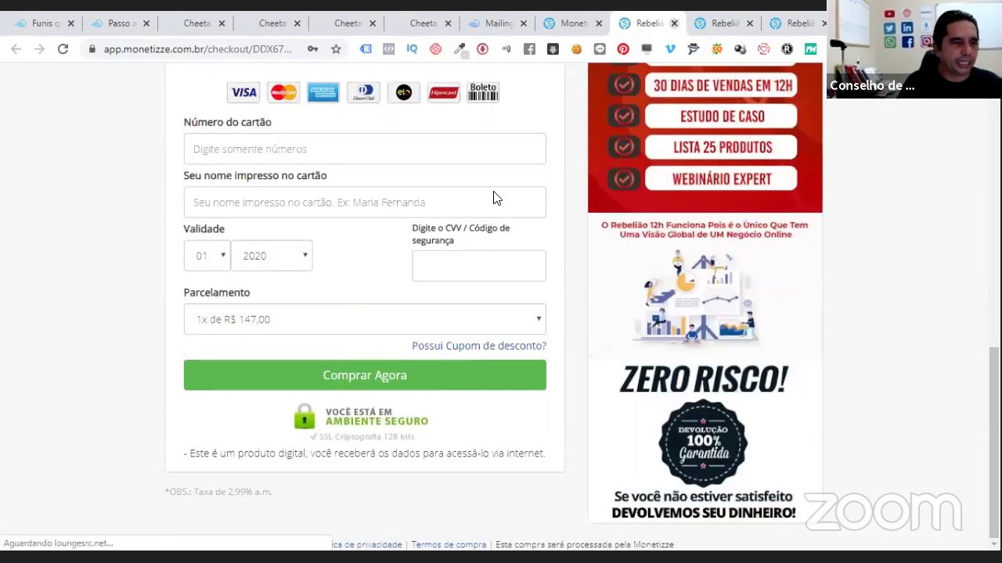
pyautogui.hotkey('ctrl', 'w')
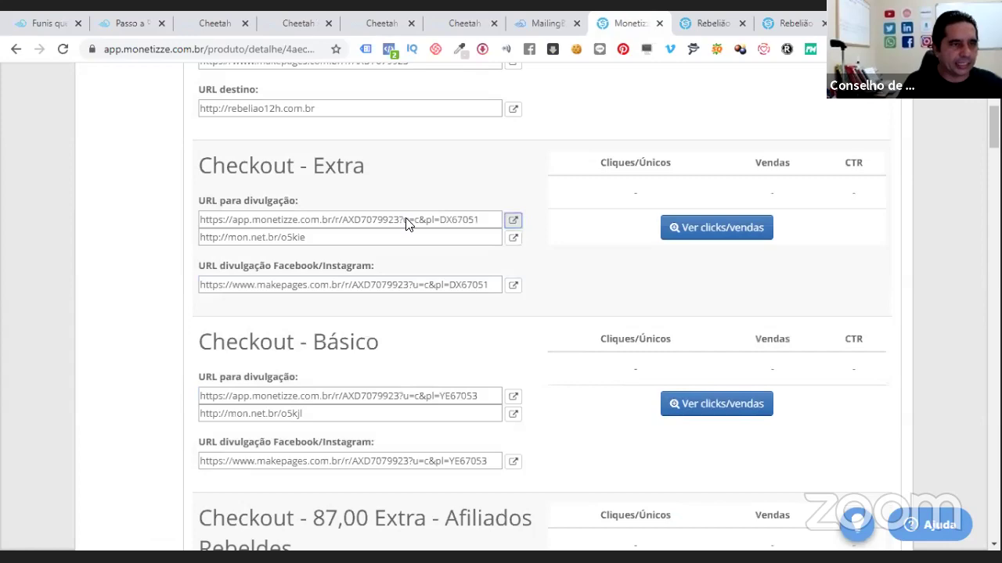
# - On the Cheetah sales page, link the R$147,00 plan's purchase button to the copied Checkout - Extra web URL and save the site without publishing
pyautogui.click(381, 23)
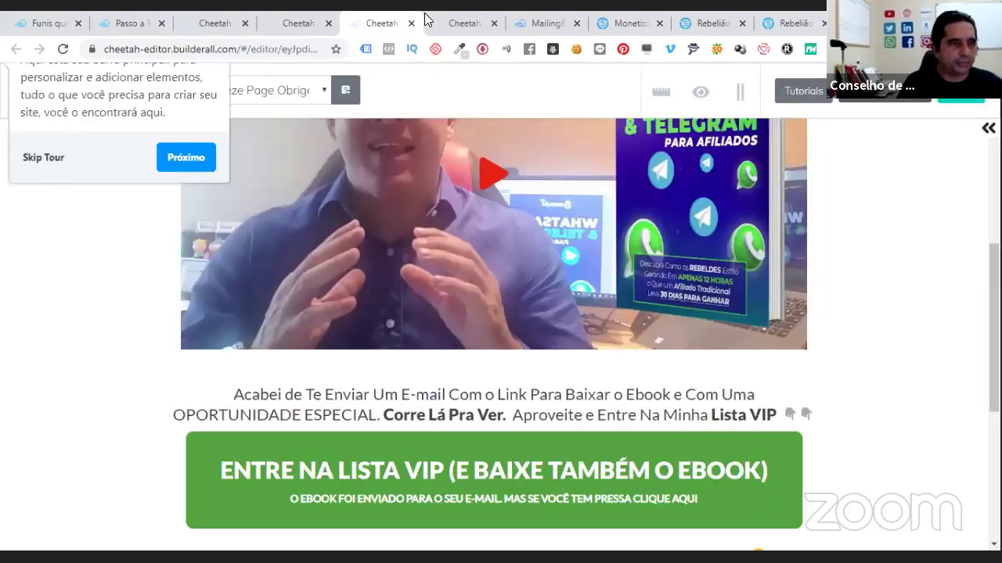
pyautogui.click(427, 22)
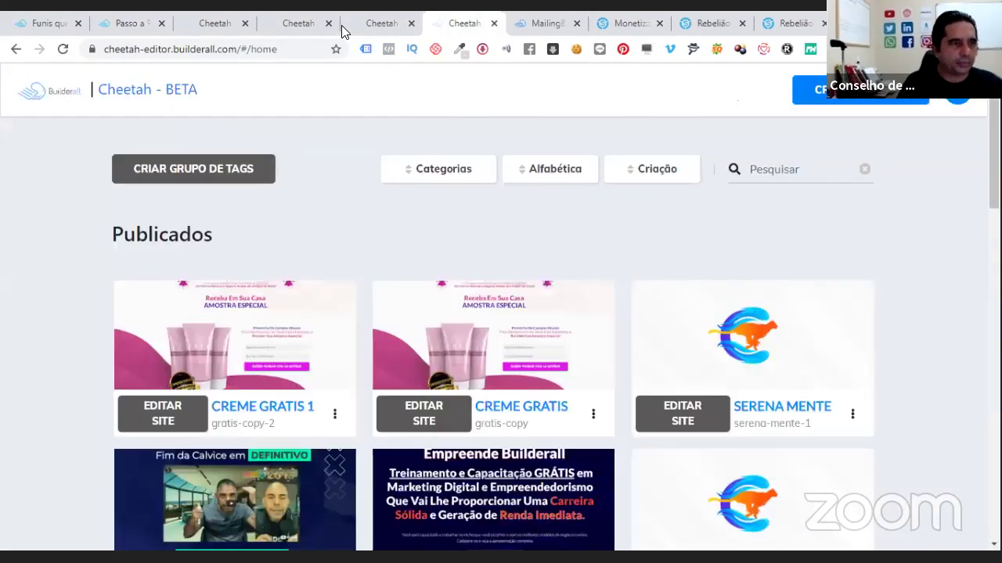
pyautogui.click(265, 34)
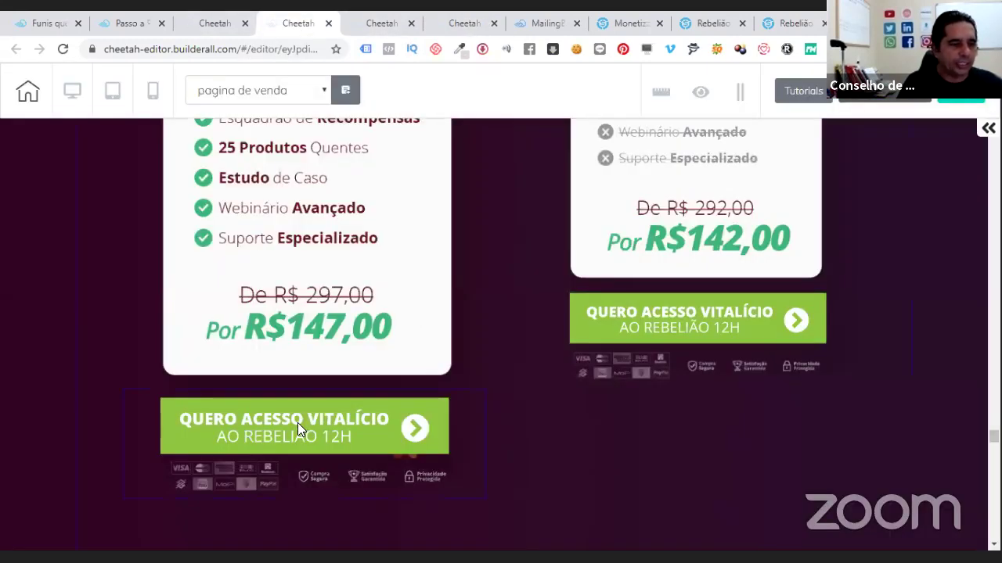
pyautogui.click(194, 378)
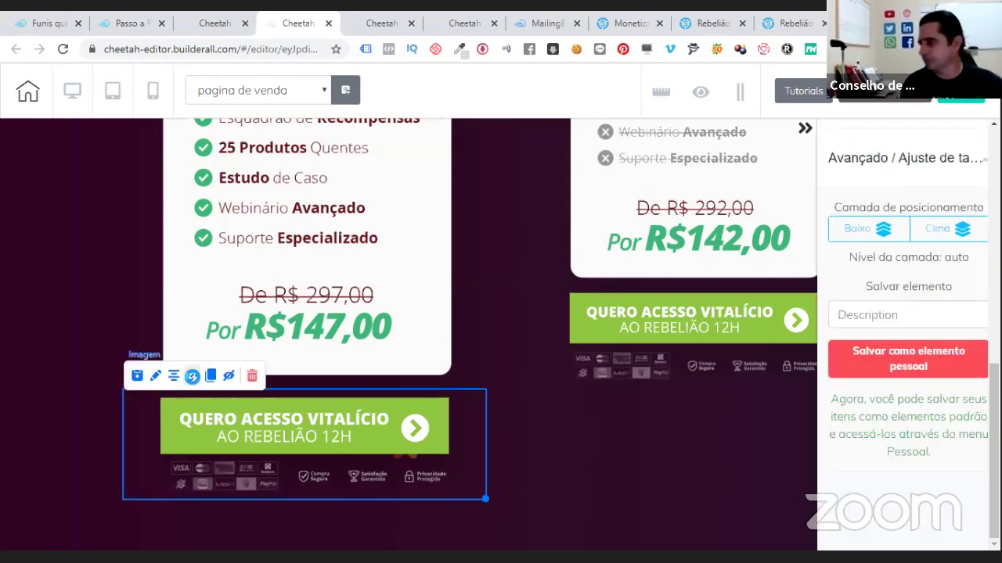
pyautogui.click(193, 377)
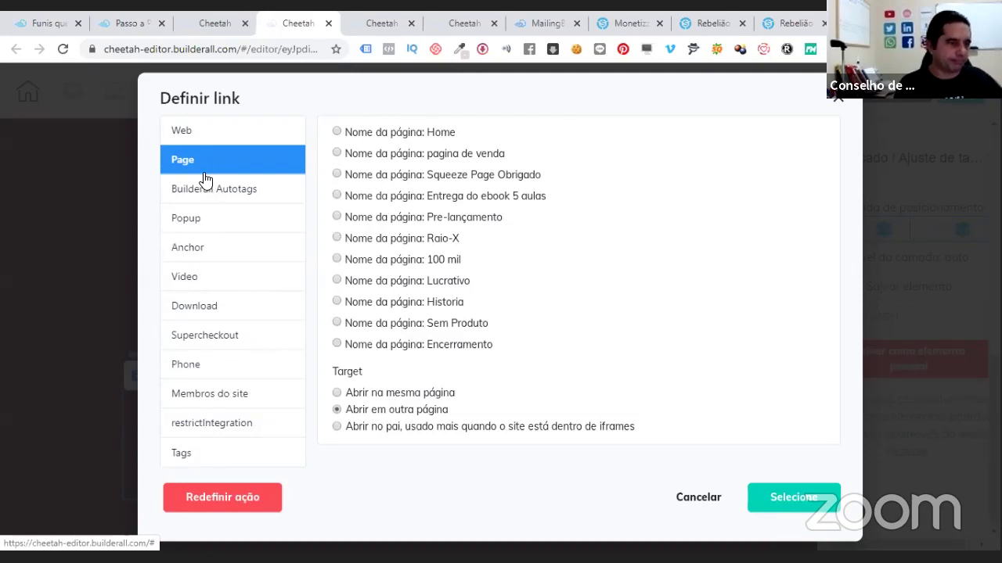
pyautogui.click(192, 134)
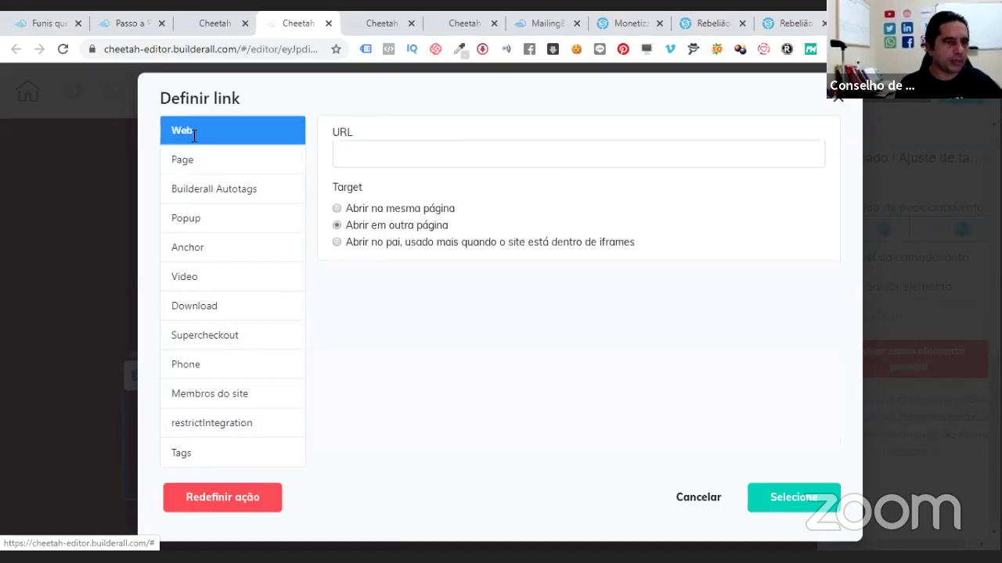
pyautogui.click(389, 153)
pyautogui.hotkey('ctrl', 'v')
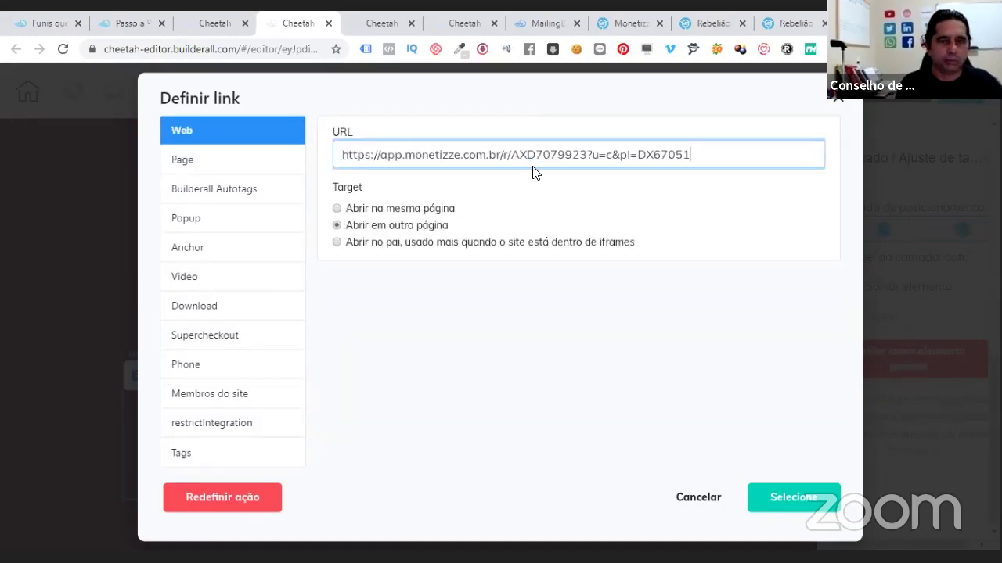
pyautogui.click(783, 499)
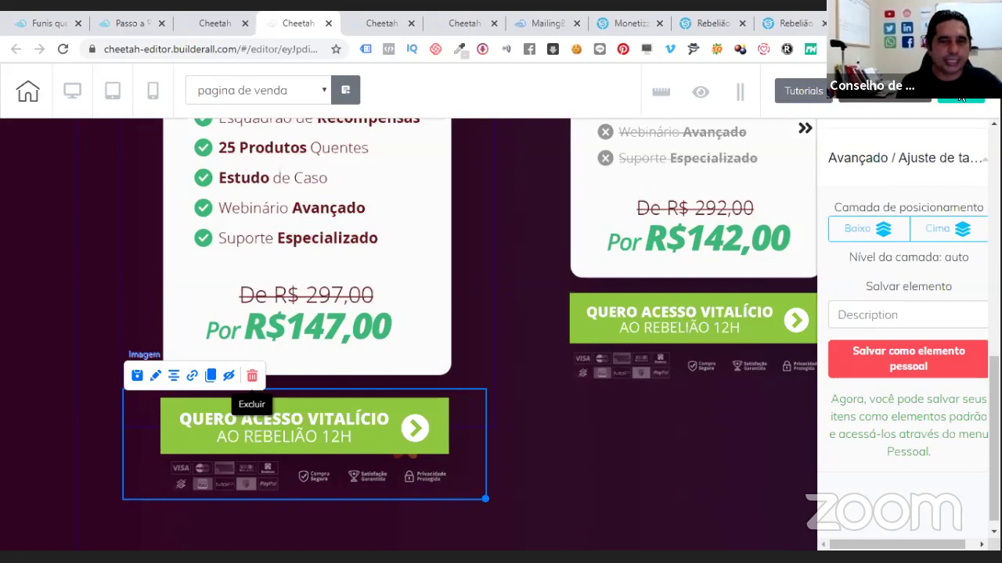
pyautogui.click(252, 377)
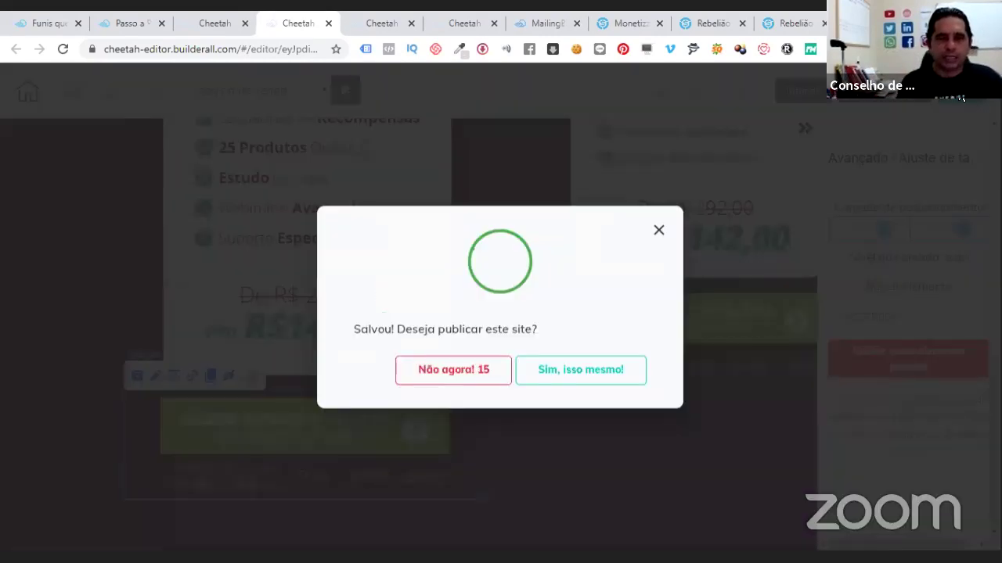
pyautogui.click(659, 231)
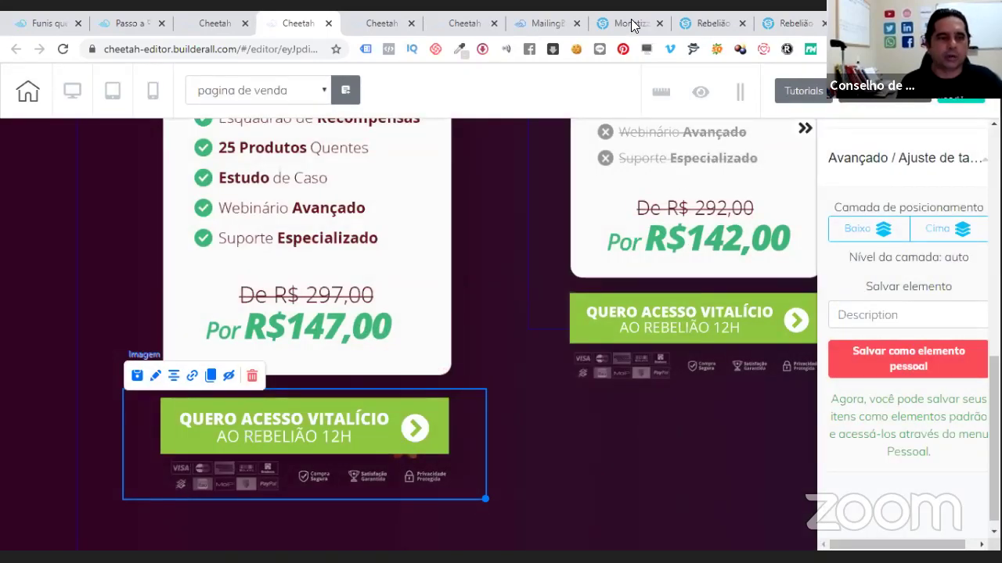
# - Back in Monetizze, open the Checkout - Básico promotion link, check its payment amount against the second plan, and close it
pyautogui.hotkey('ctrl', '8')
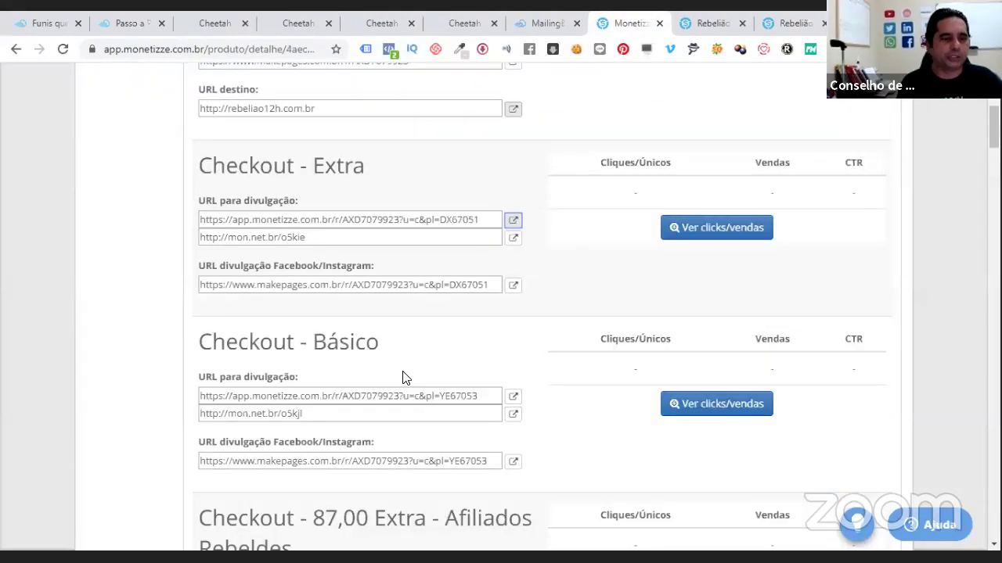
pyautogui.click(512, 396)
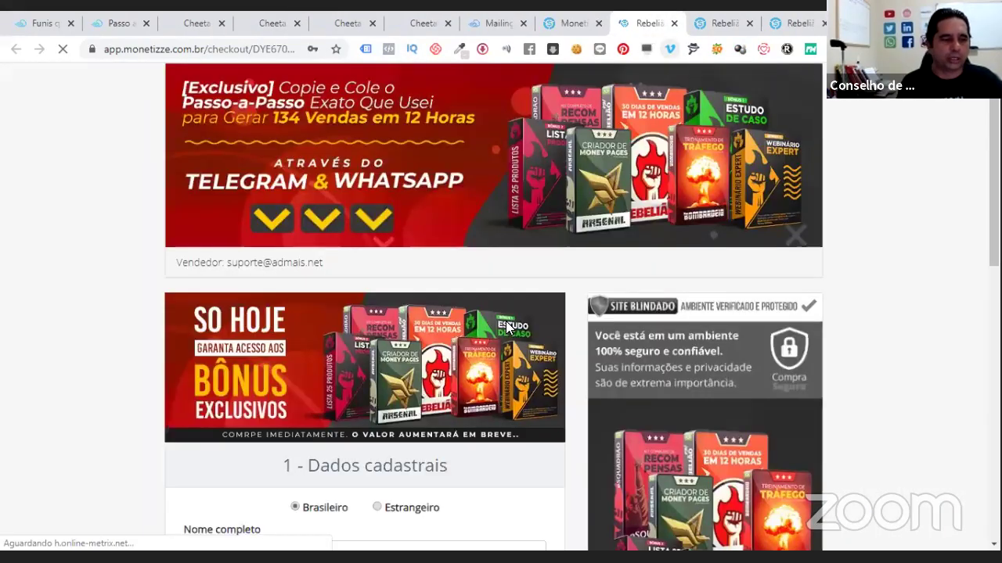
pyautogui.scroll(-9, 505, 329)
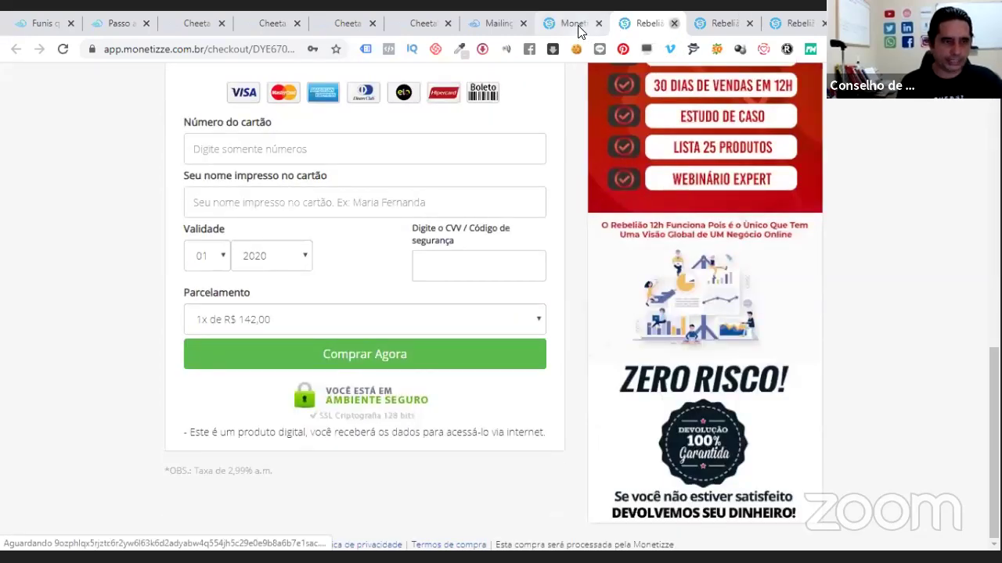
pyautogui.hotkey('ctrl', 'w')
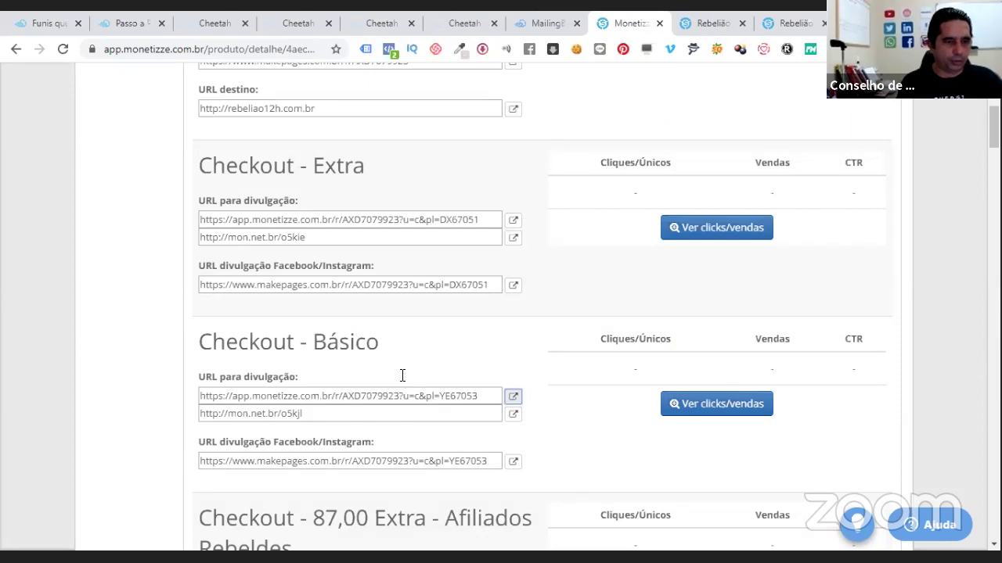
# - Copy the Checkout - Básico promotion URL from the Monetizze product URLs
pyautogui.click(225, 395)
pyautogui.hotkey('ctrl', 'c')
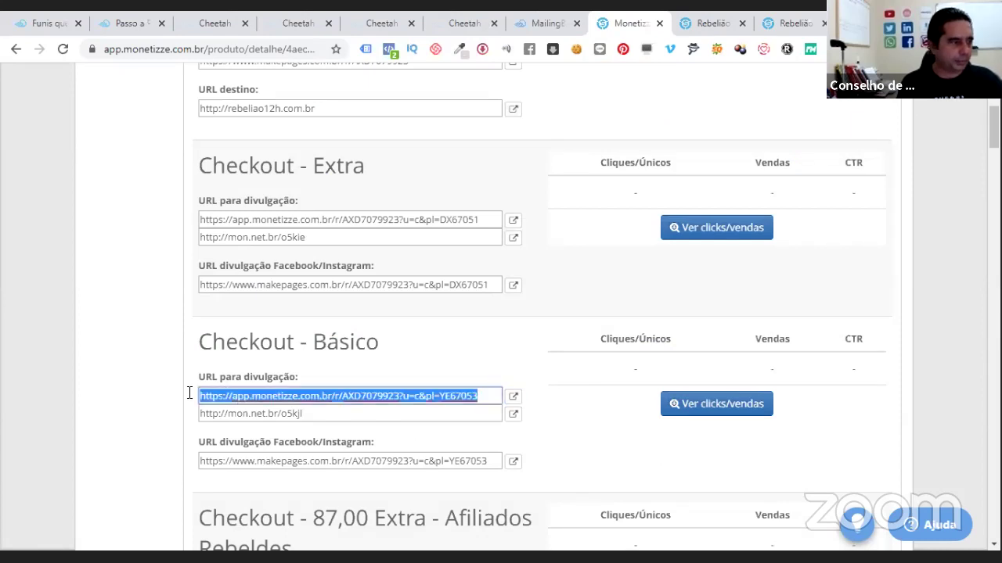
pyautogui.rightClick(288, 397)
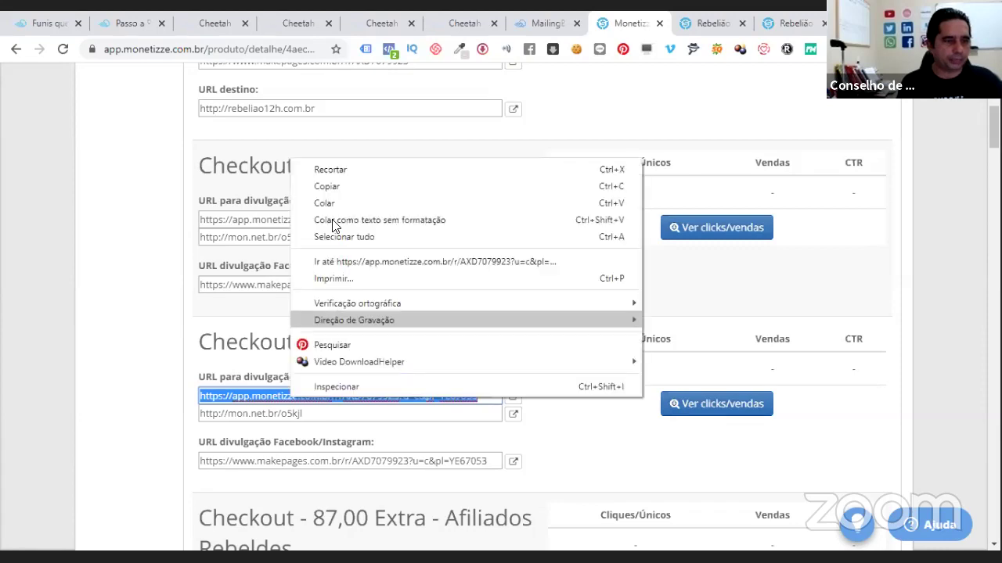
pyautogui.click(337, 186)
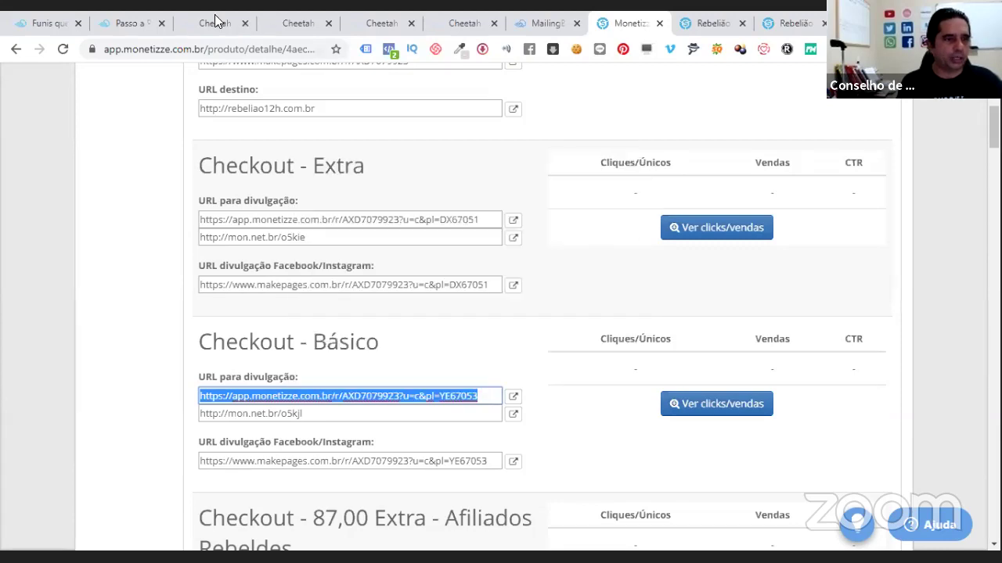
# - On the Cheetah sales page, link the R$142,00 plan's purchase button to the copied Checkout - Básico web URL and collapse the element settings
pyautogui.click(216, 21)
pyautogui.click(290, 24)
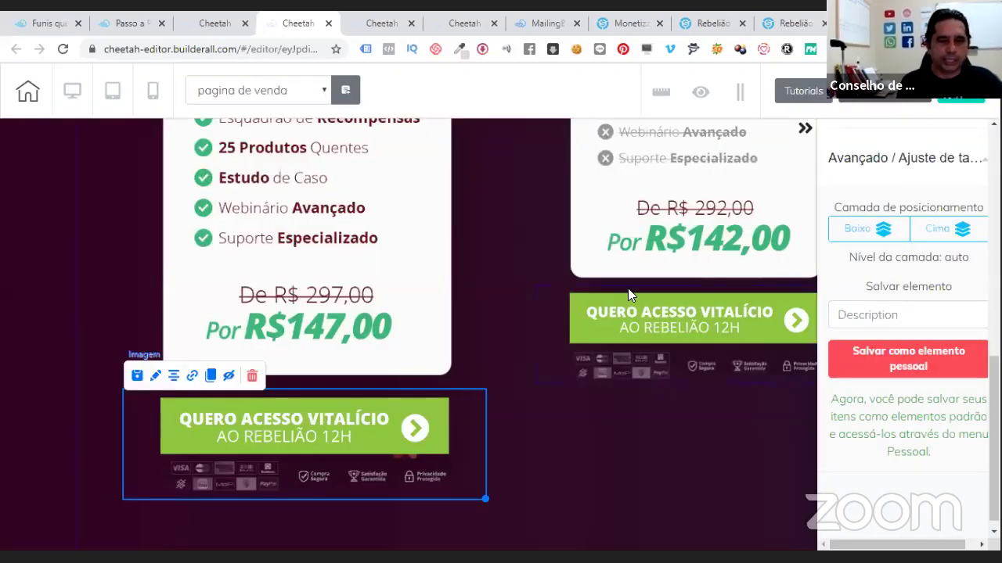
pyautogui.click(628, 291)
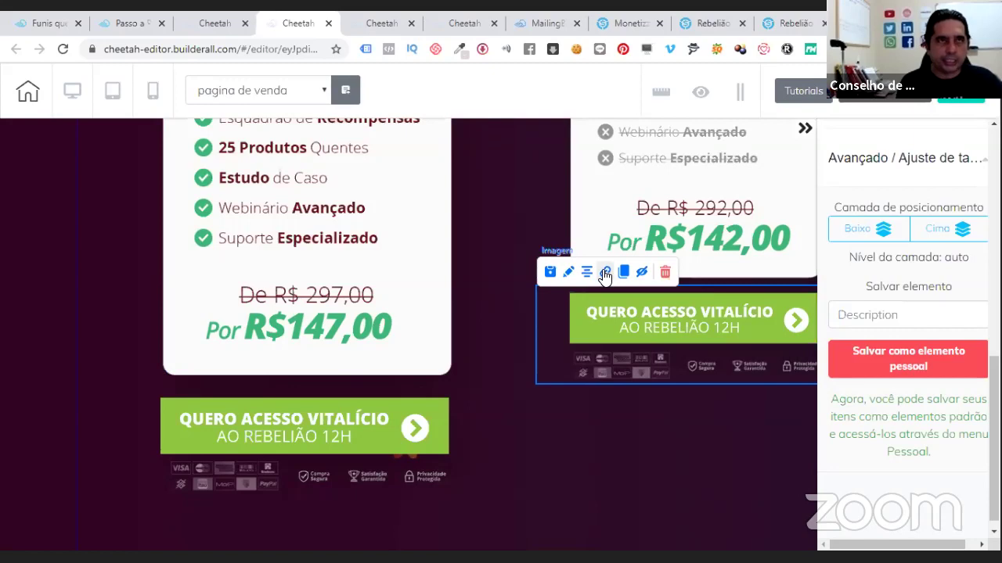
pyautogui.click(602, 272)
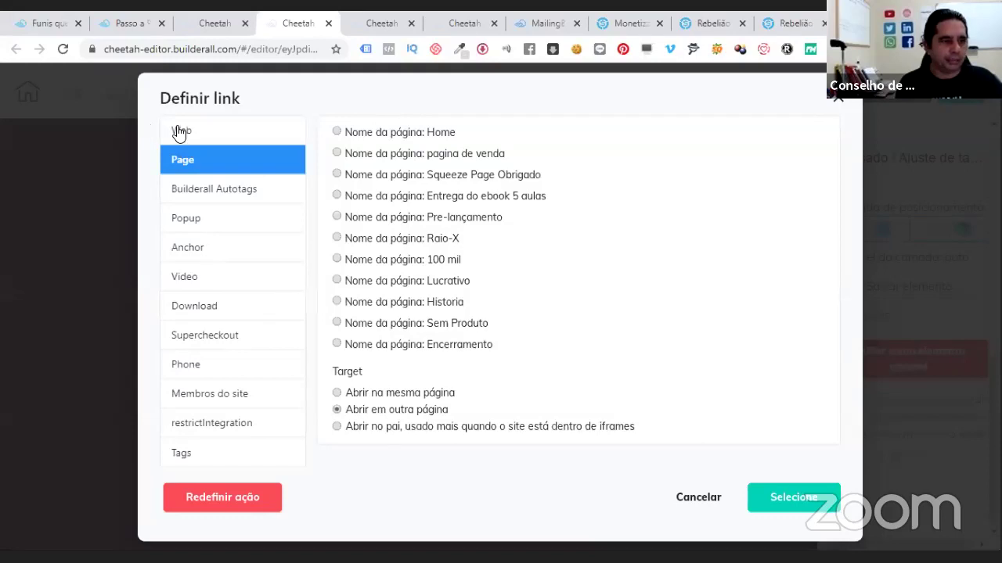
pyautogui.click(198, 131)
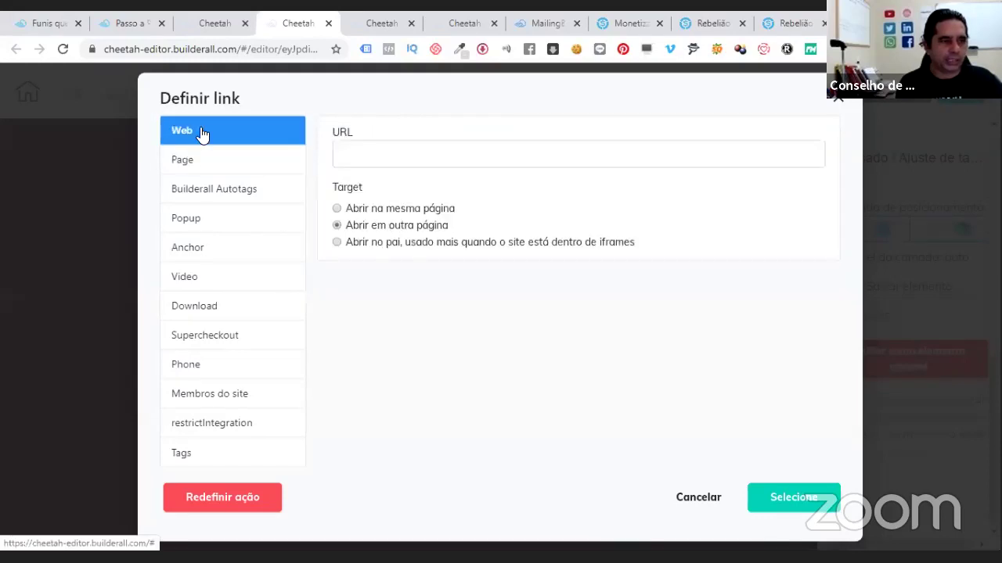
pyautogui.click(423, 162)
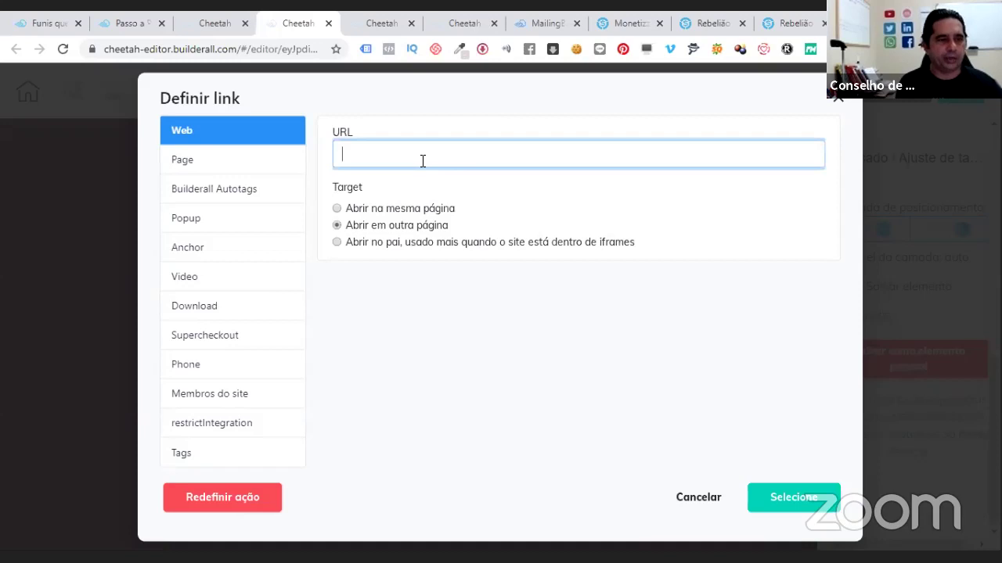
pyautogui.hotkey('ctrl', 'v')
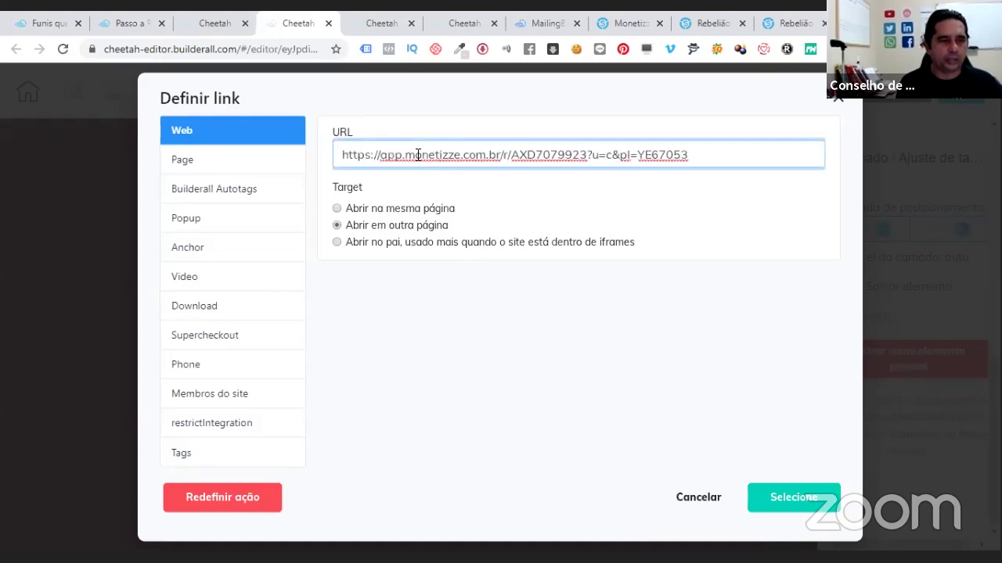
pyautogui.rightClick(416, 154)
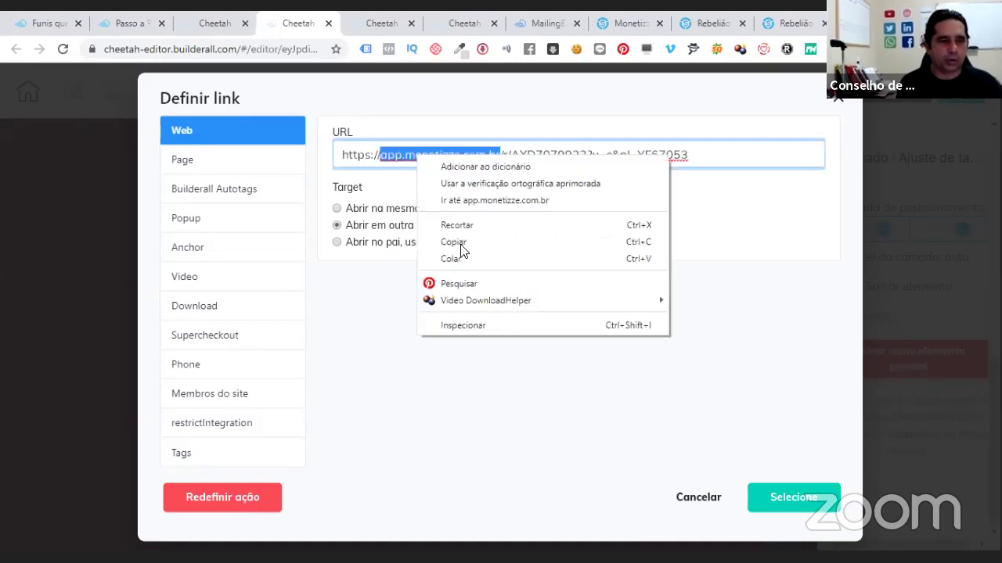
pyautogui.click(779, 513)
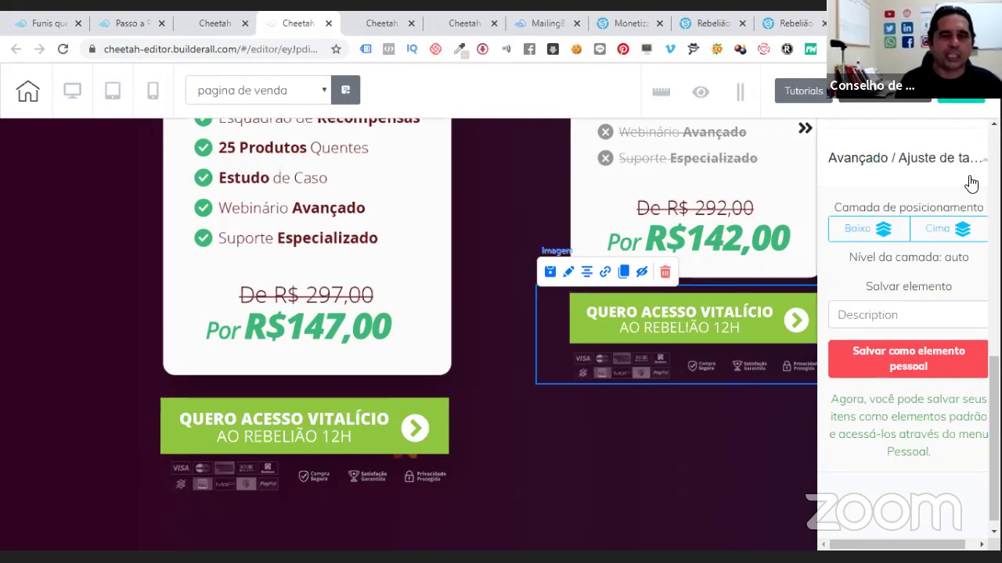
pyautogui.click(804, 129)
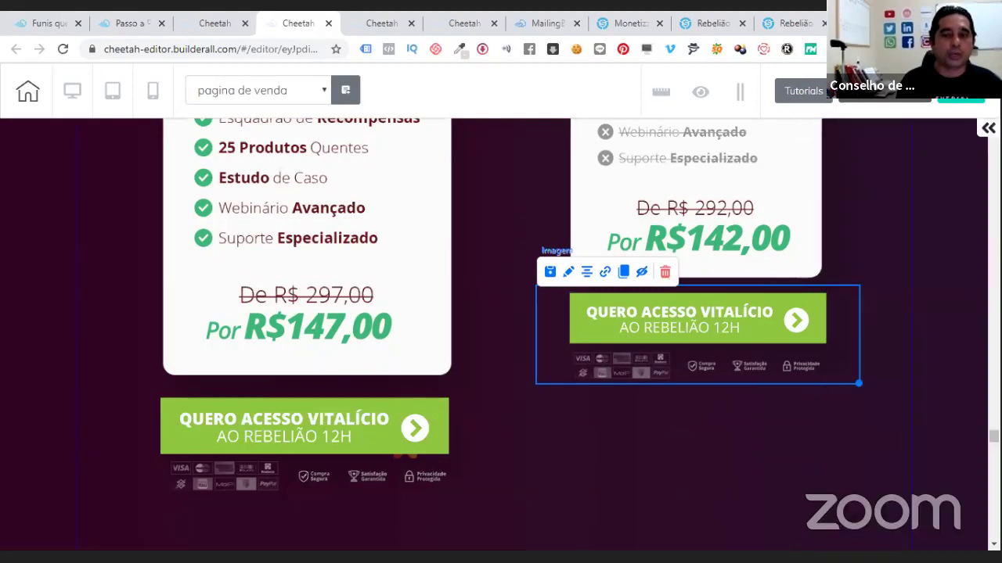
pyautogui.moveTo(993, 436); pyautogui.dragTo(993, 136)
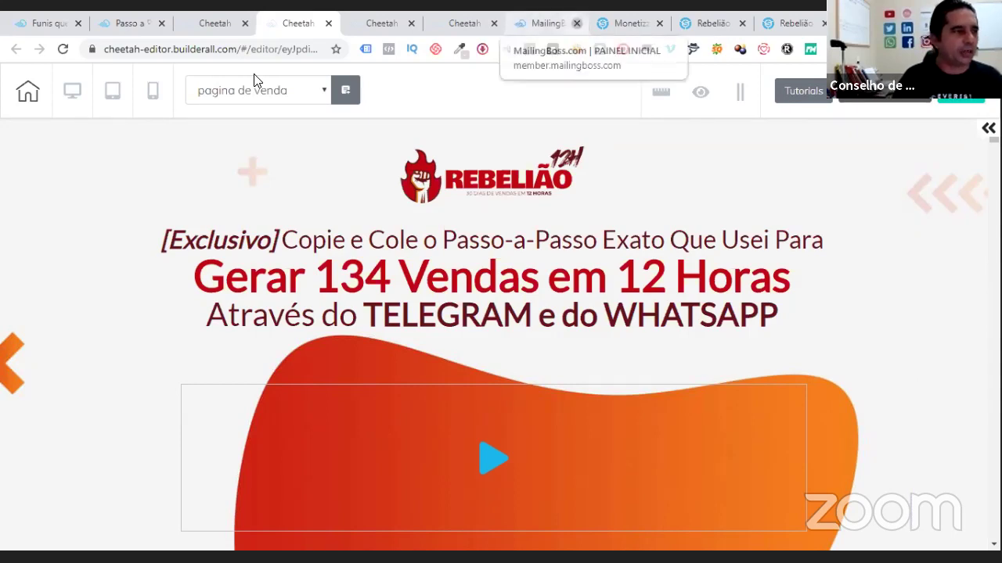
# - Close the MailingBoss page, switch to the Builderall office funnels page and look back through the list of funnels
pyautogui.click(577, 23)
pyautogui.click(36, 32)
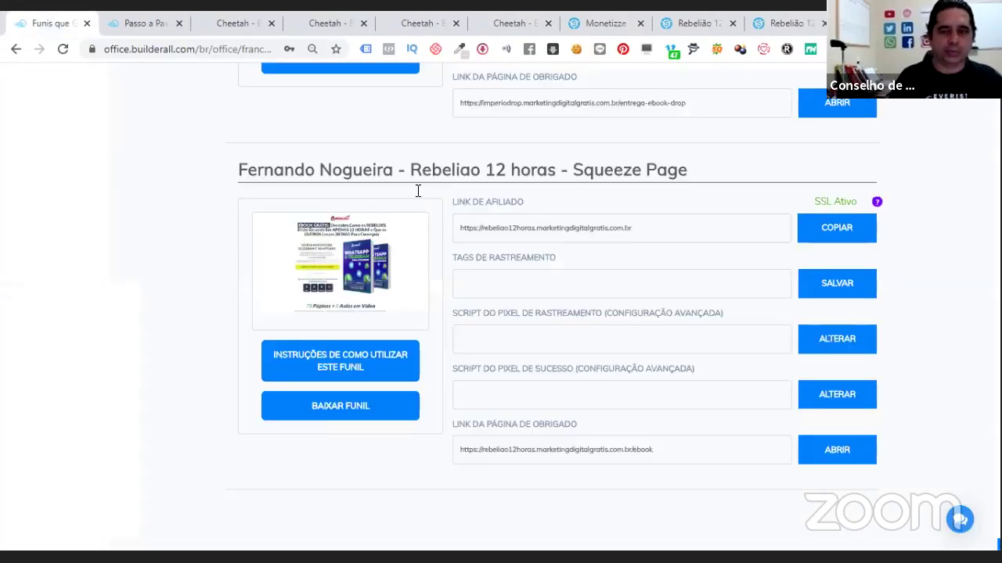
pyautogui.scroll(3, 792, 321)
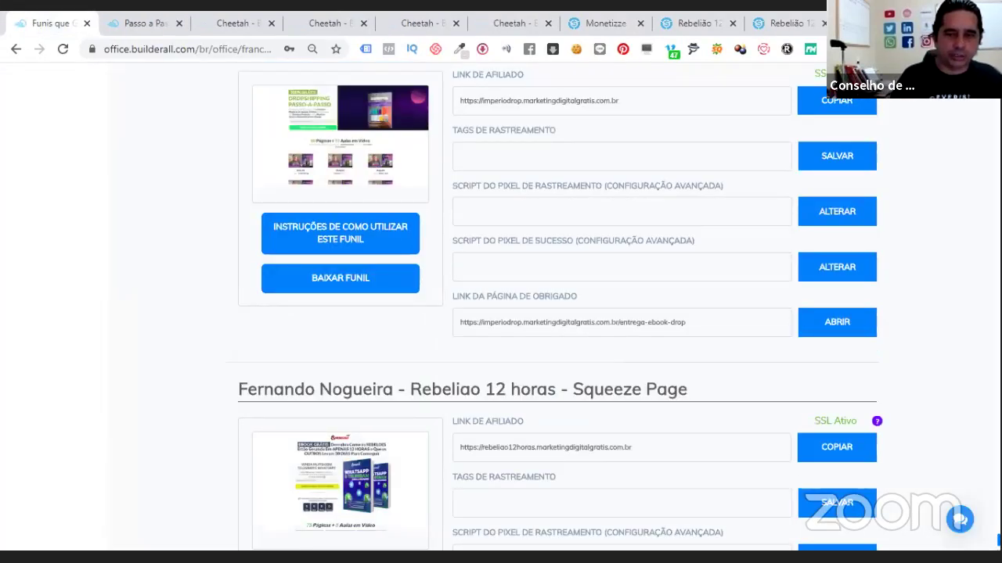
pyautogui.scroll(10, 548, 313)
pyautogui.scroll(10, 547, 313)
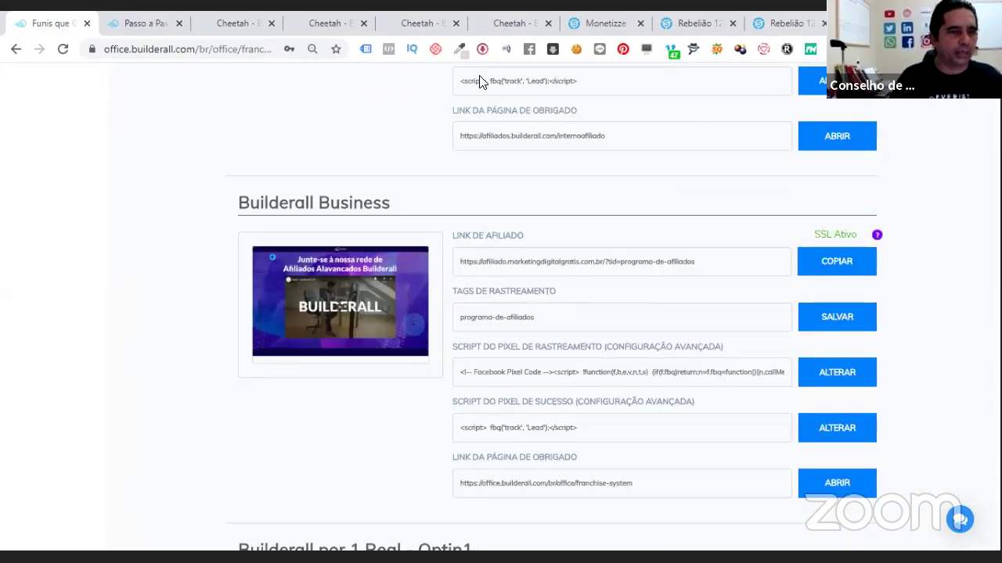
# - Open MailingBoss from the Builderall office and display its contact lists
pyautogui.scroll(10, 402, 87)
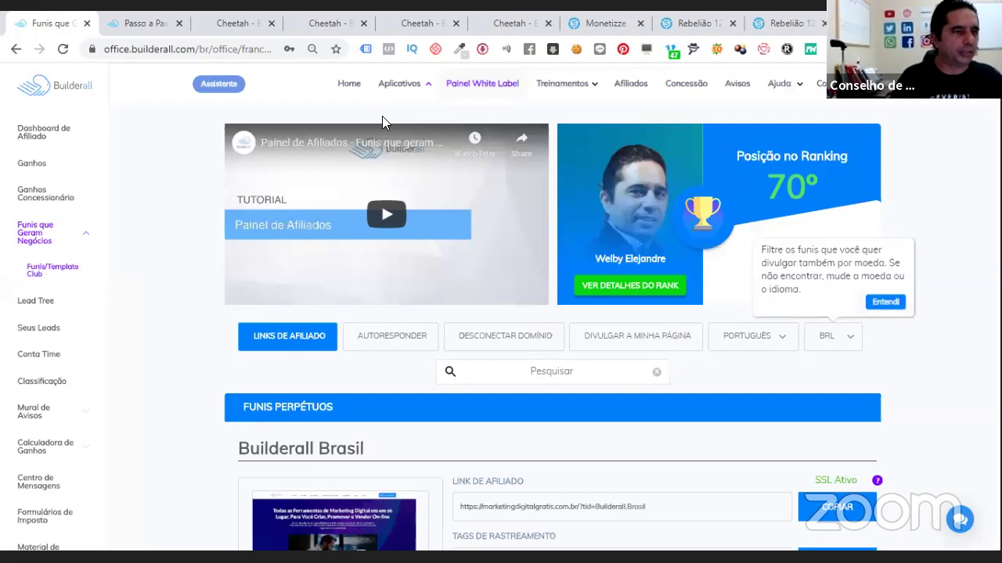
pyautogui.click(411, 86)
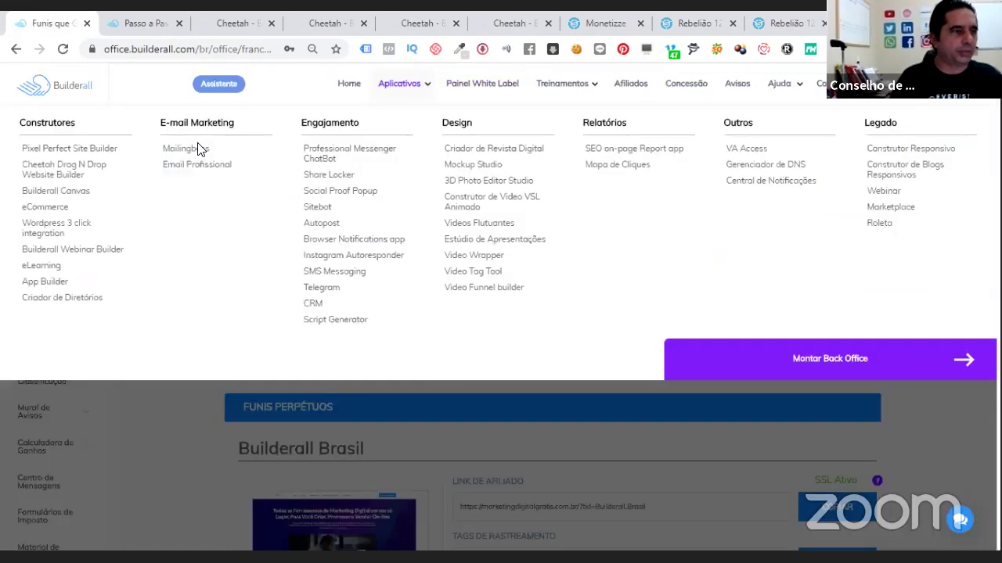
pyautogui.click(185, 148)
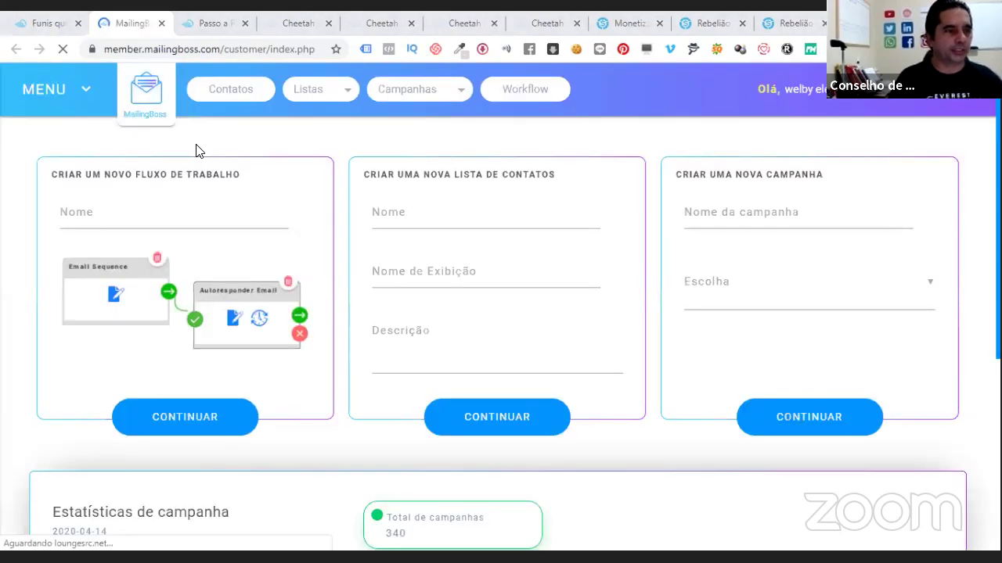
pyautogui.click(310, 91)
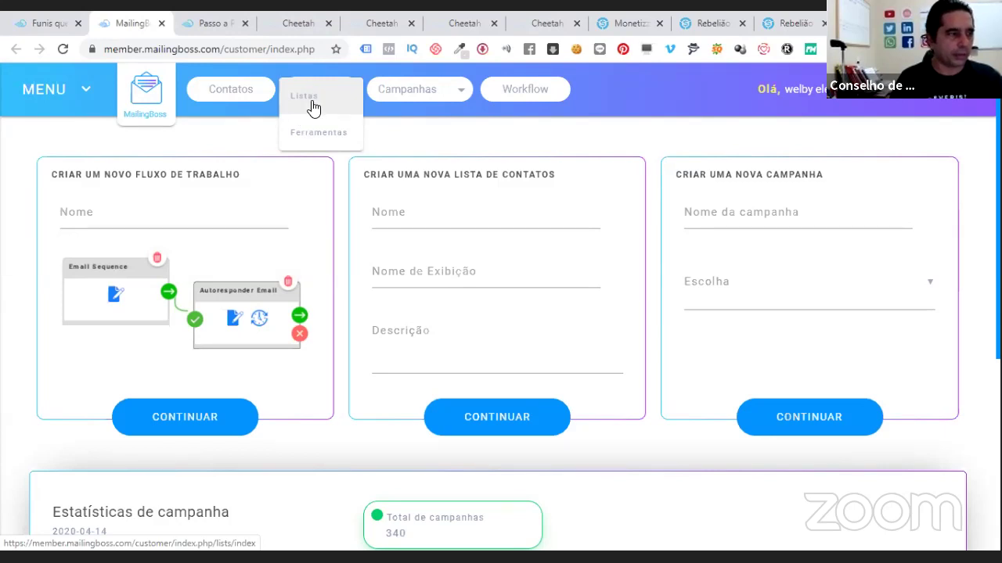
pyautogui.click(313, 108)
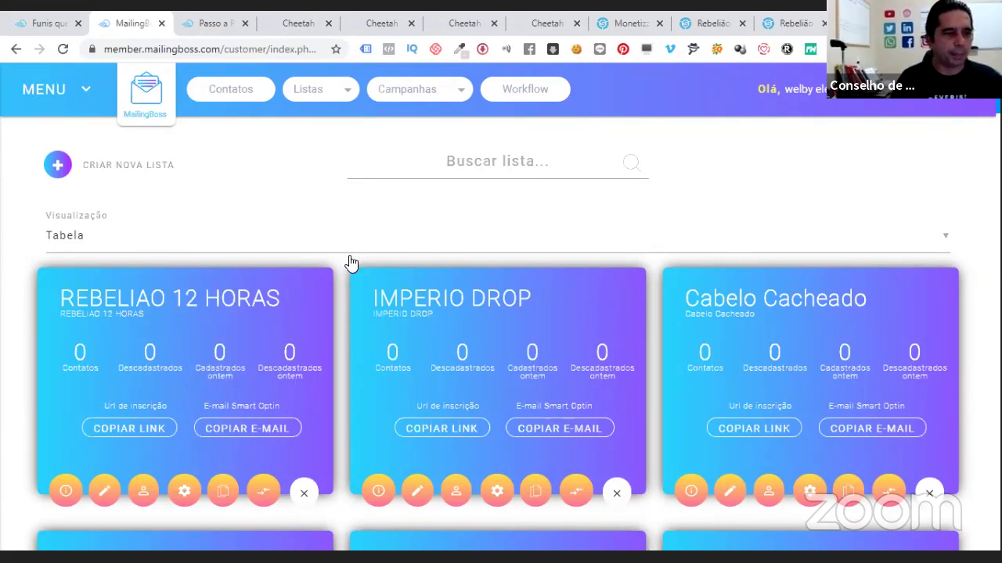
# - Open the REBELIAO 12 HORAS list and go to its page and email templates
pyautogui.scroll(-1, 107, 264)
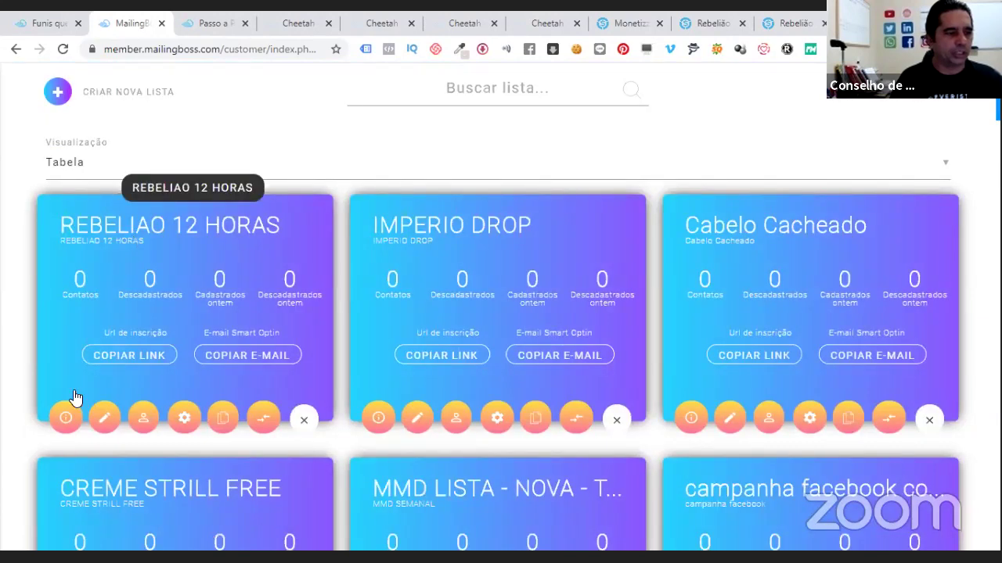
pyautogui.click(62, 418)
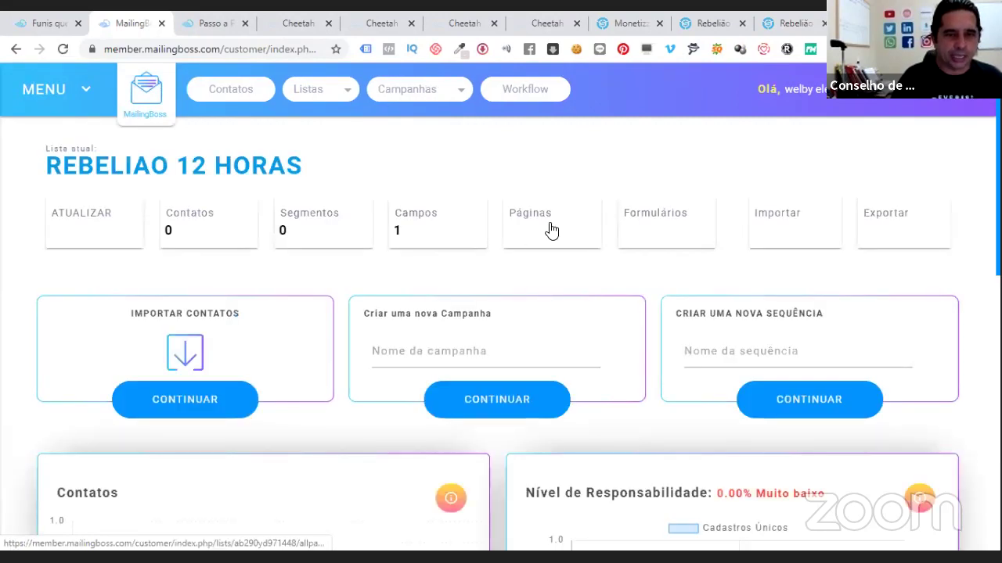
pyautogui.click(550, 228)
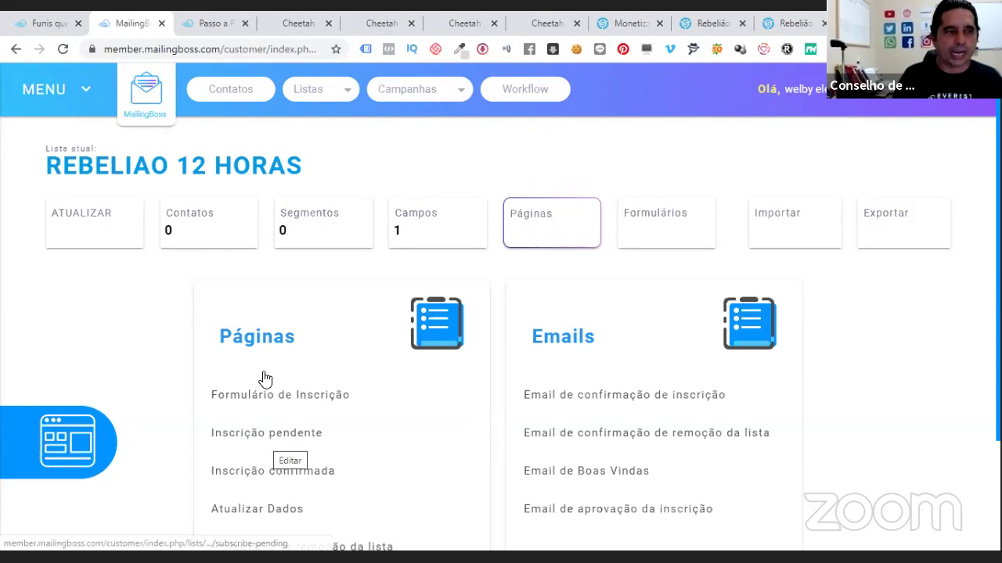
# - Review the Rebeliao12h site's page list, sales page and thank-you page in Cheetah
pyautogui.click(280, 23)
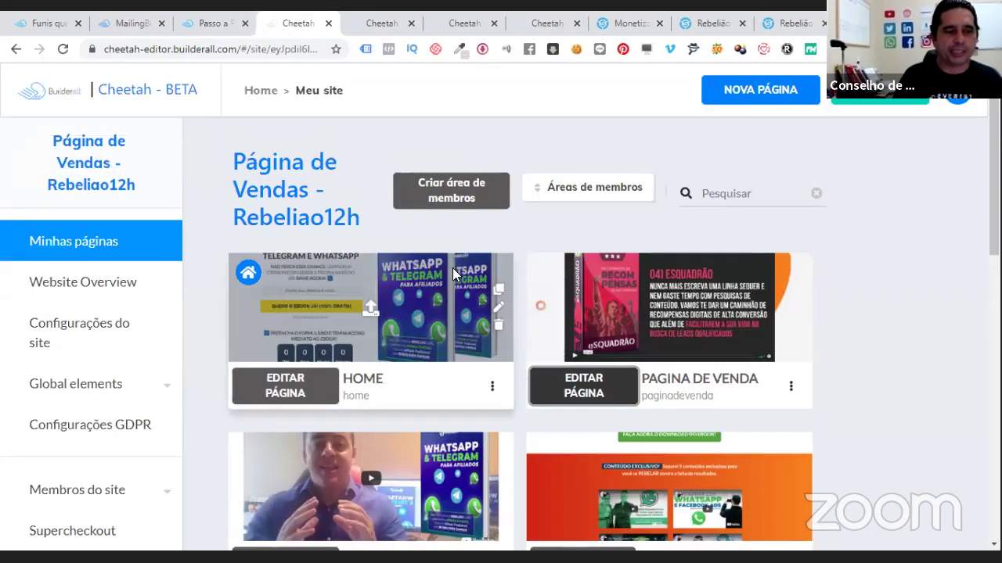
pyautogui.click(382, 24)
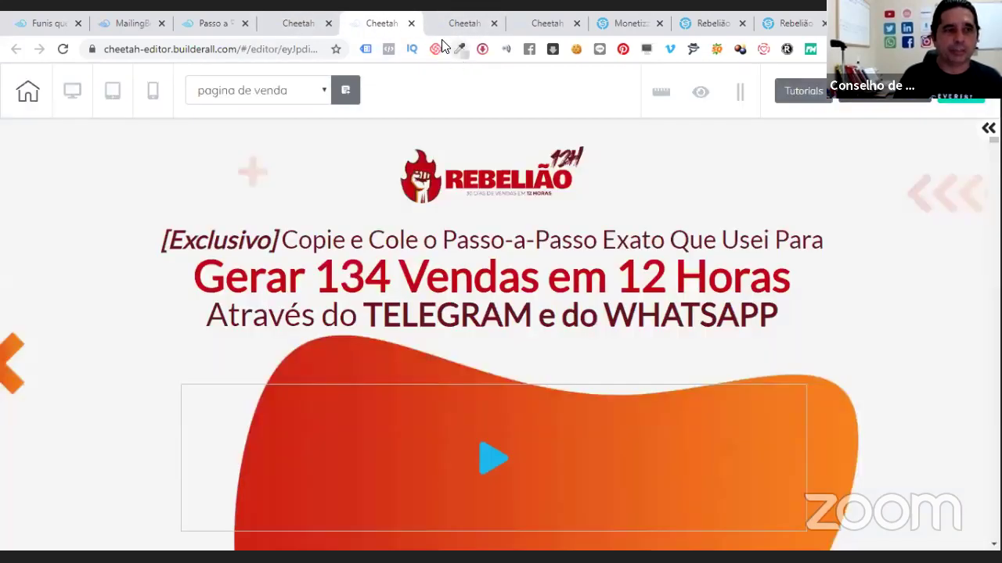
pyautogui.click(474, 23)
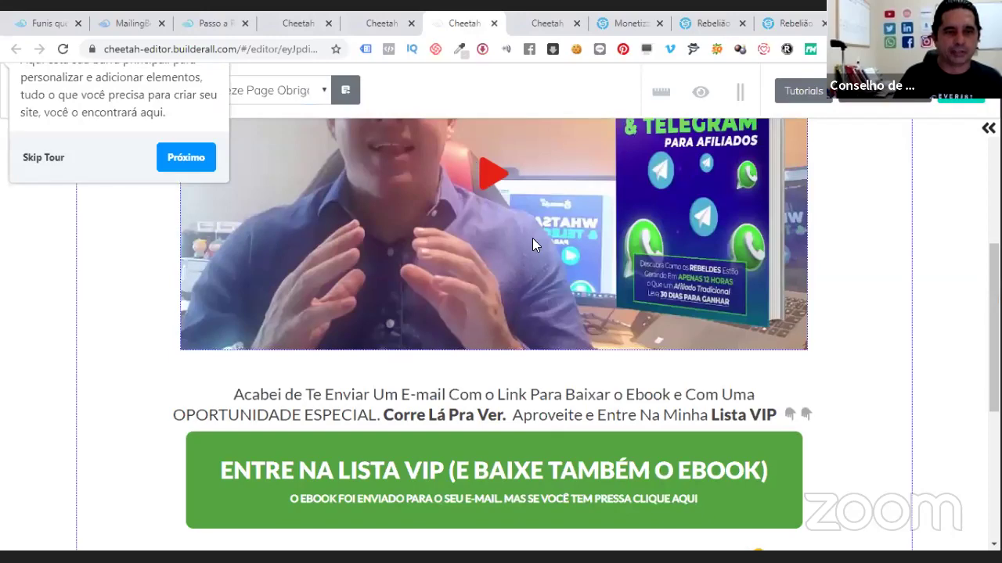
pyautogui.scroll(4, 573, 253)
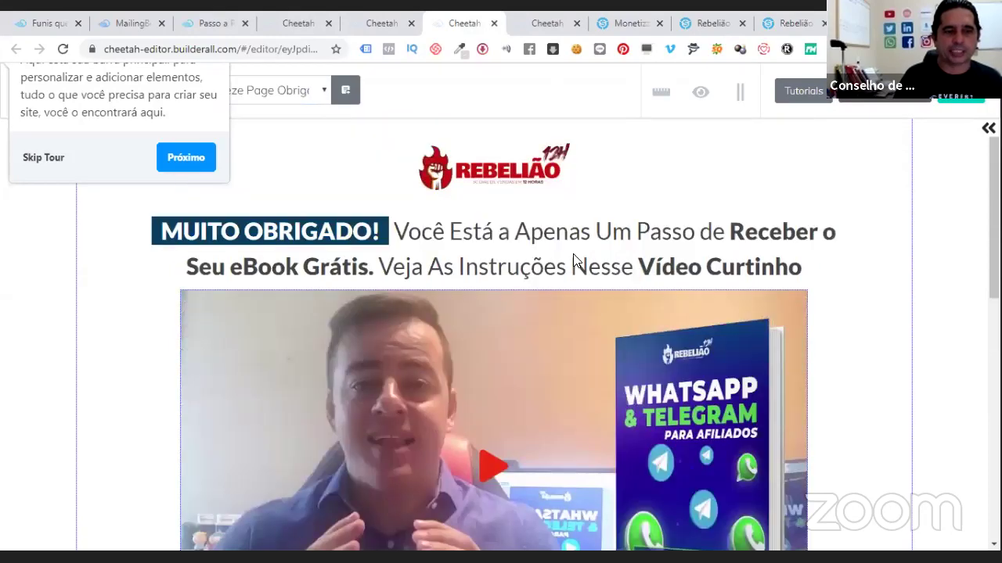
pyautogui.scroll(-1, 572, 258)
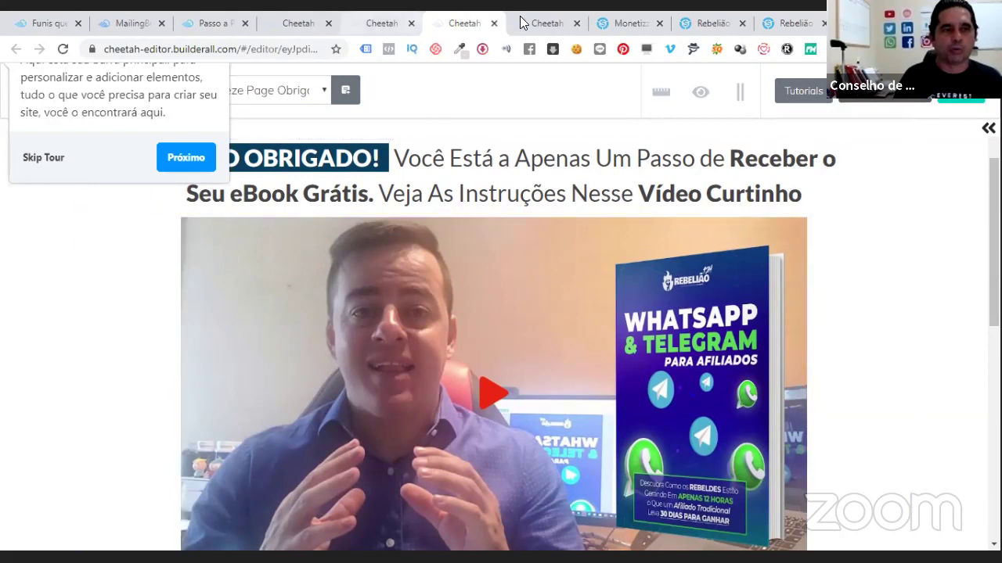
# - Back in MailingBoss, open the list's Inscrição pendente page and expand its advanced settings to reach the redirect URL
pyautogui.click(134, 25)
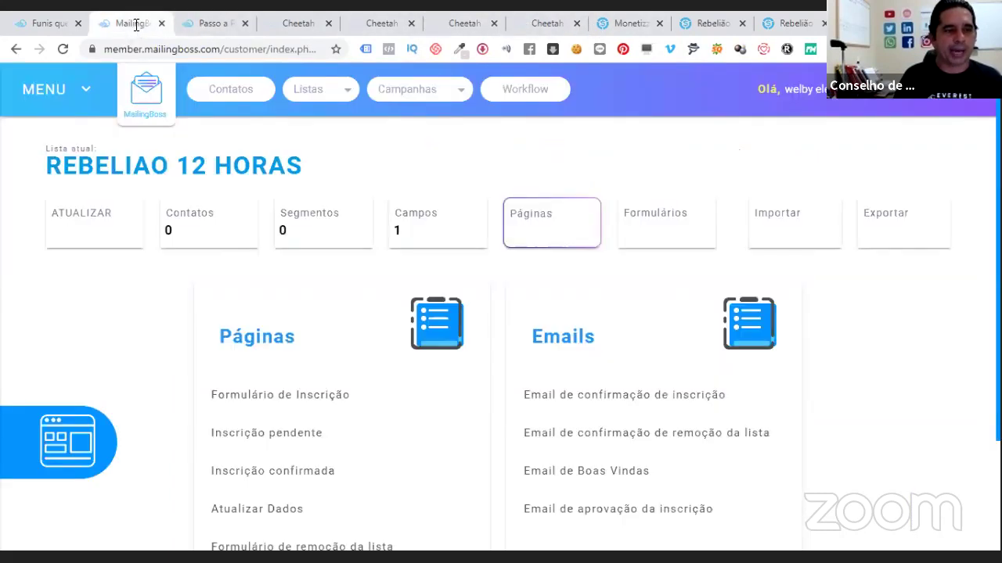
pyautogui.click(282, 438)
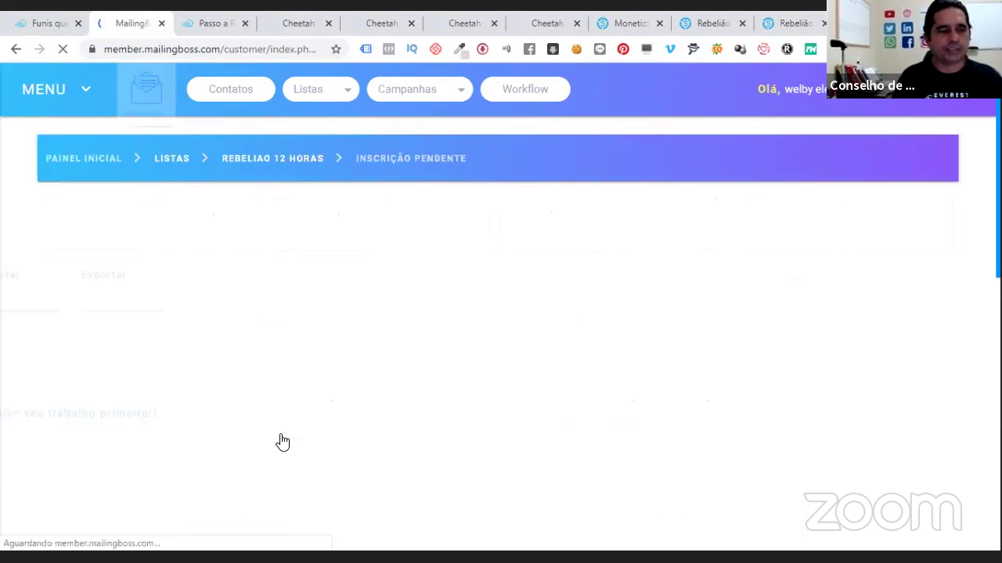
pyautogui.scroll(-5, 580, 291)
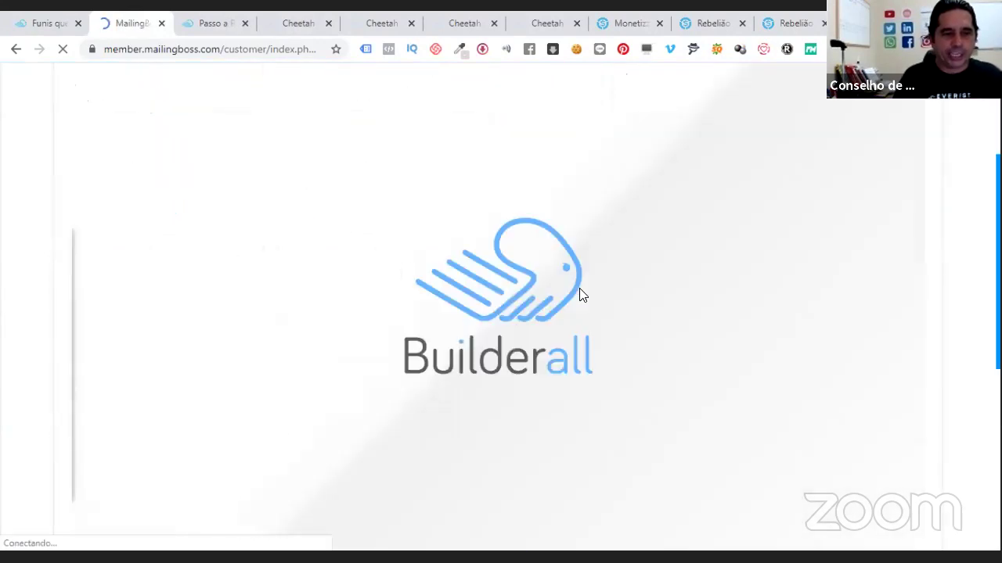
pyautogui.scroll(-2, 579, 293)
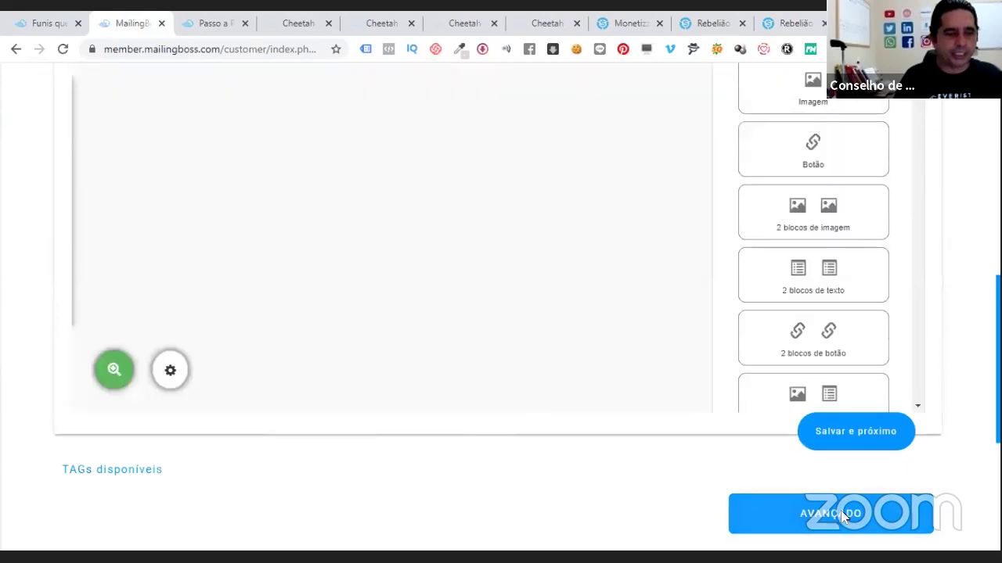
pyautogui.click(842, 517)
pyautogui.scroll(-4, 537, 405)
pyautogui.click(266, 419)
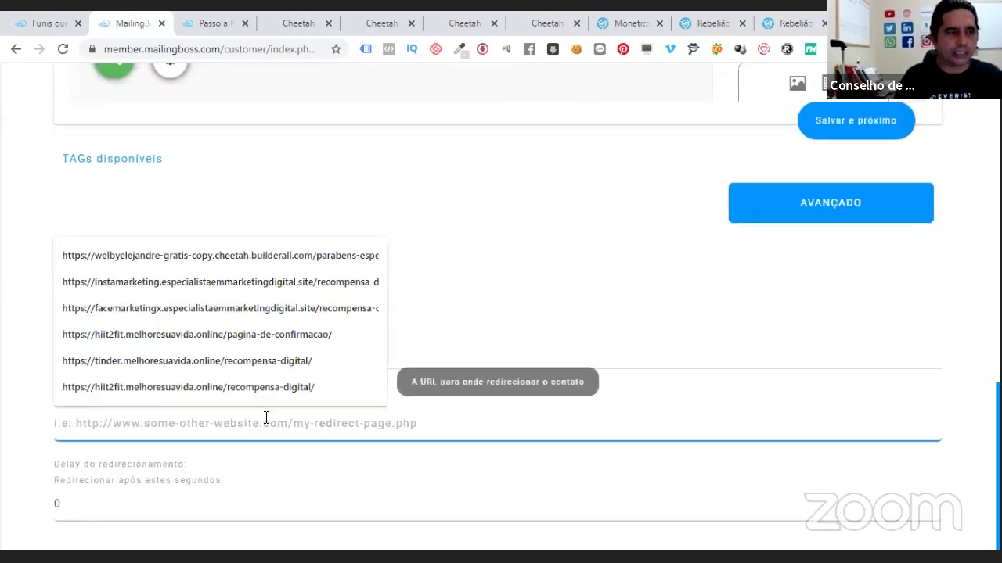
# - In Cheetah, open the live HOME page of the Rebeliao12h site and copy its web address
pyautogui.click(204, 25)
pyautogui.click(299, 23)
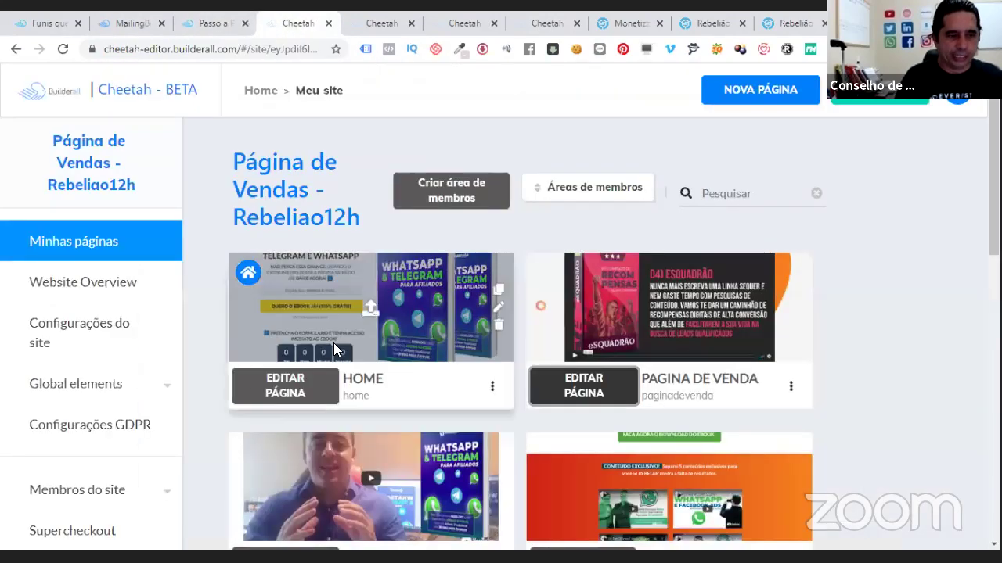
pyautogui.click(491, 391)
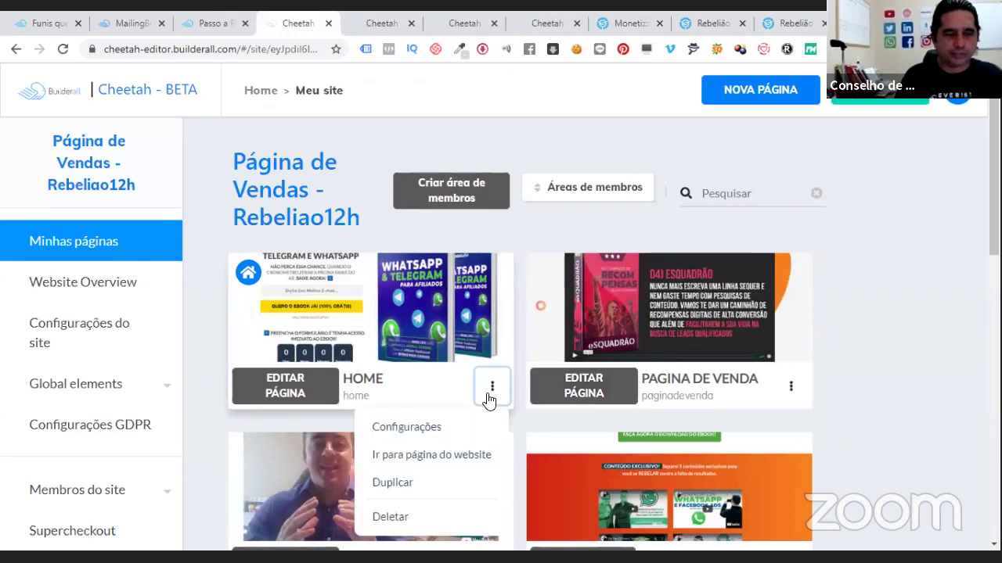
pyautogui.click(433, 460)
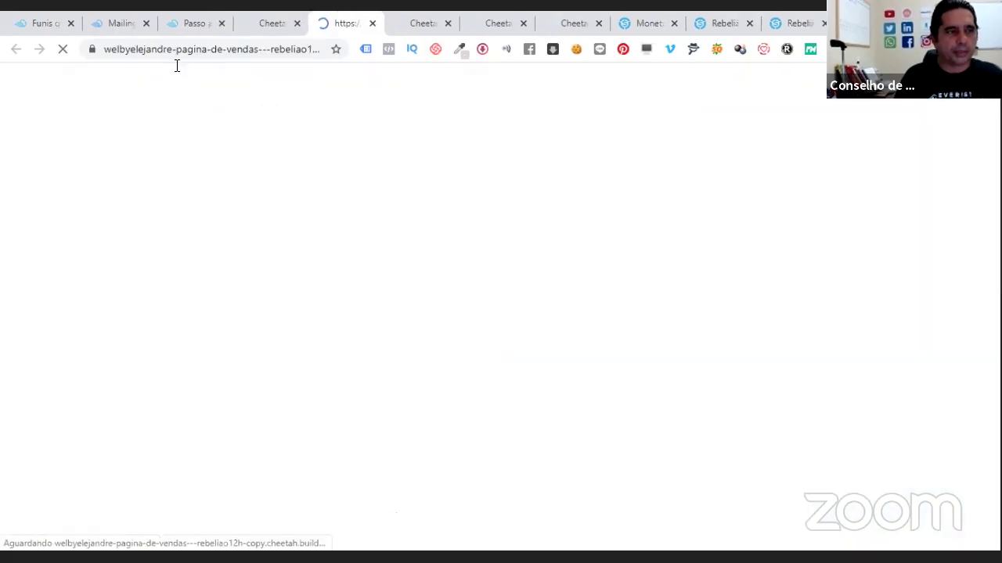
pyautogui.click(215, 49)
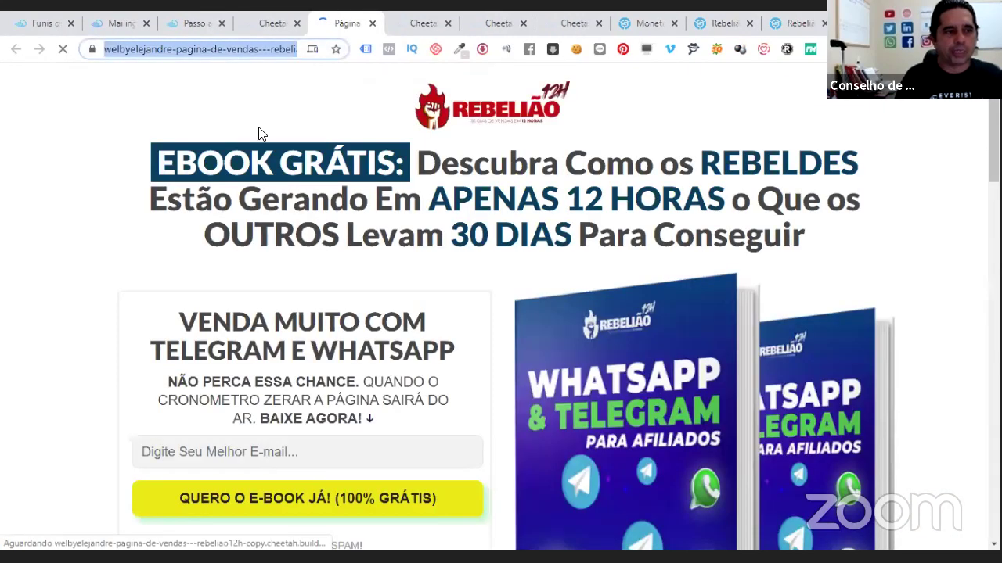
pyautogui.rightClick(216, 52)
# - In MailingBoss, set the Inscrição pendente page's contact redirect to the copied HOME page URL and save the page
pyautogui.click(116, 22)
pyautogui.click(116, 22)
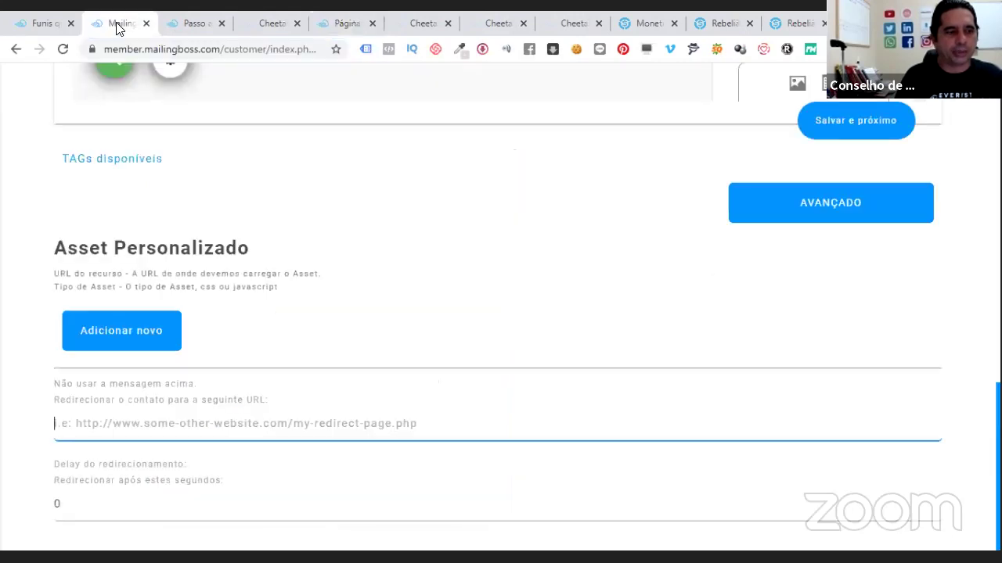
pyautogui.click(281, 432)
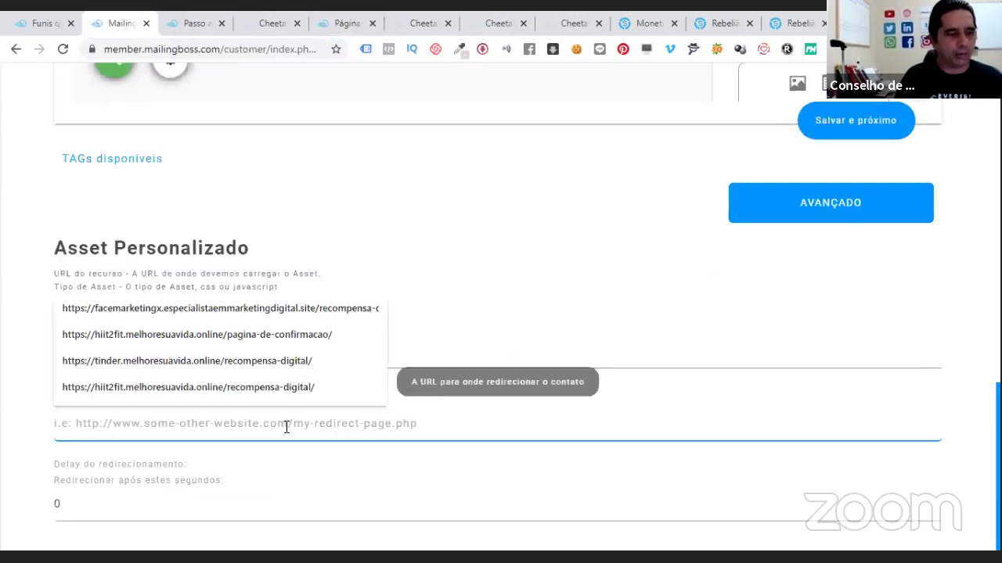
pyautogui.write('https://welbyelejandre-pagina-de-vendas---rebeliao12h-copy.cheetah.builderall.com/home')
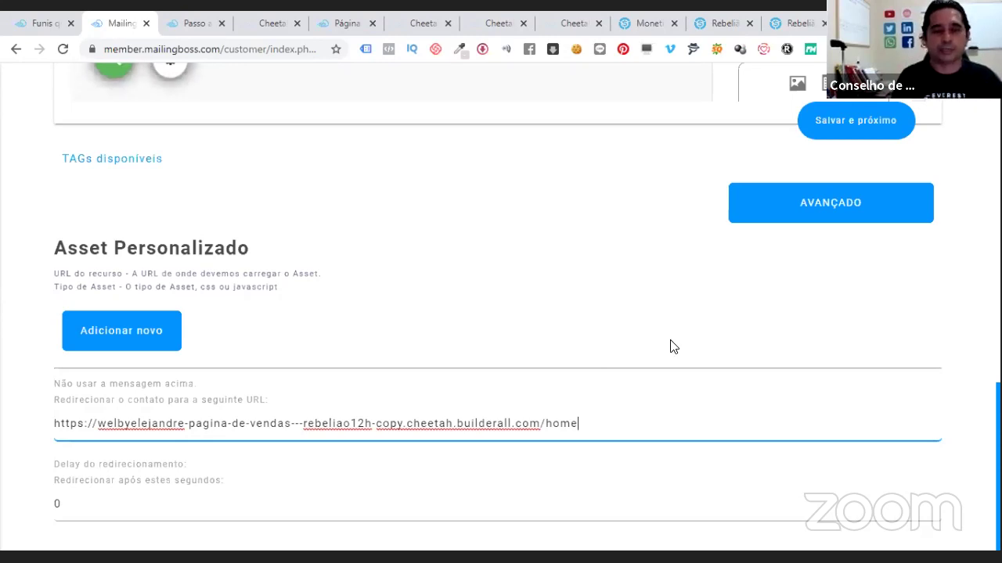
pyautogui.scroll(3, 710, 325)
pyautogui.click(872, 344)
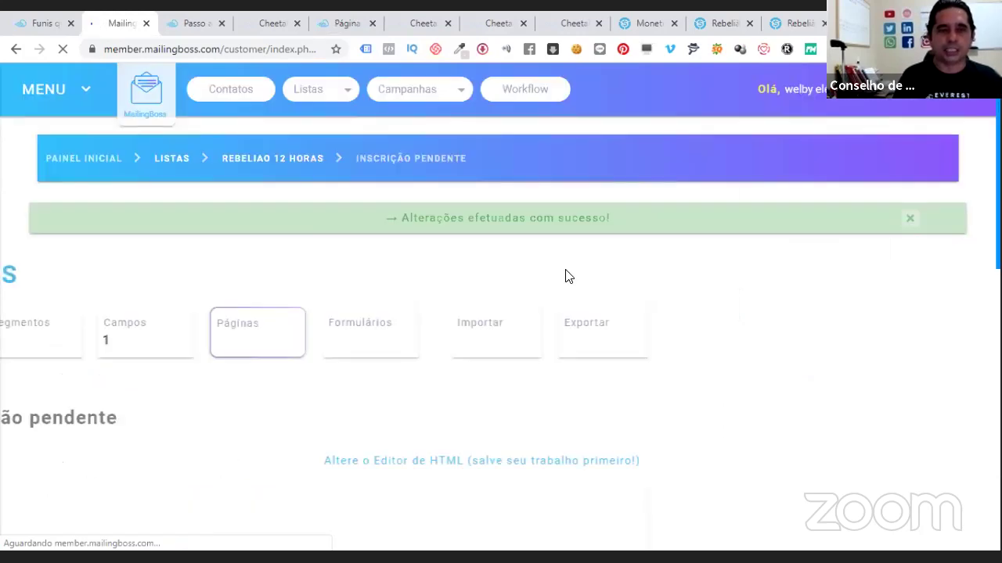
# - Look over the Inscrição pendente page and return to the REBELIAO 12 HORAS list's pages overview
pyautogui.scroll(-1, 570, 270)
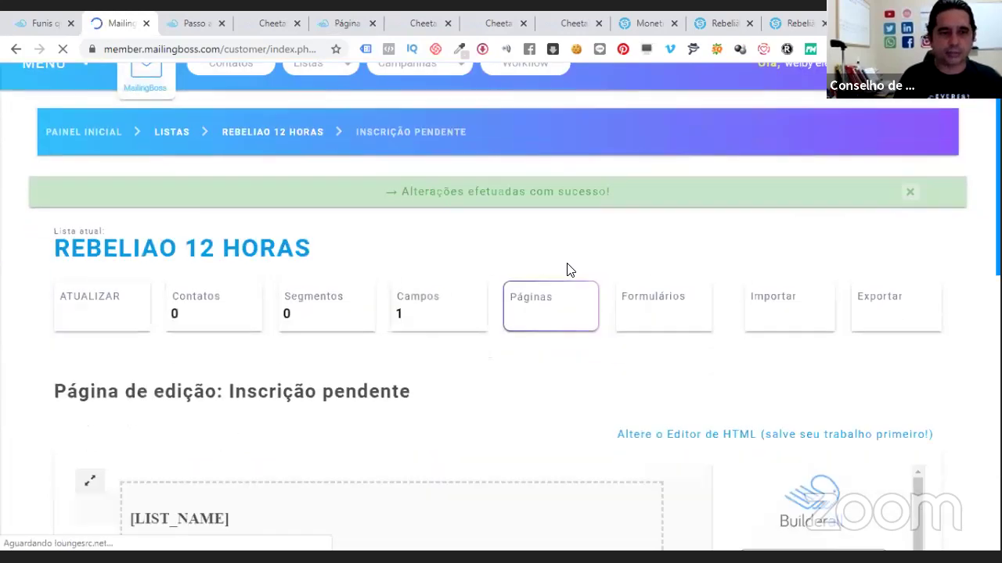
pyautogui.scroll(-3, 570, 270)
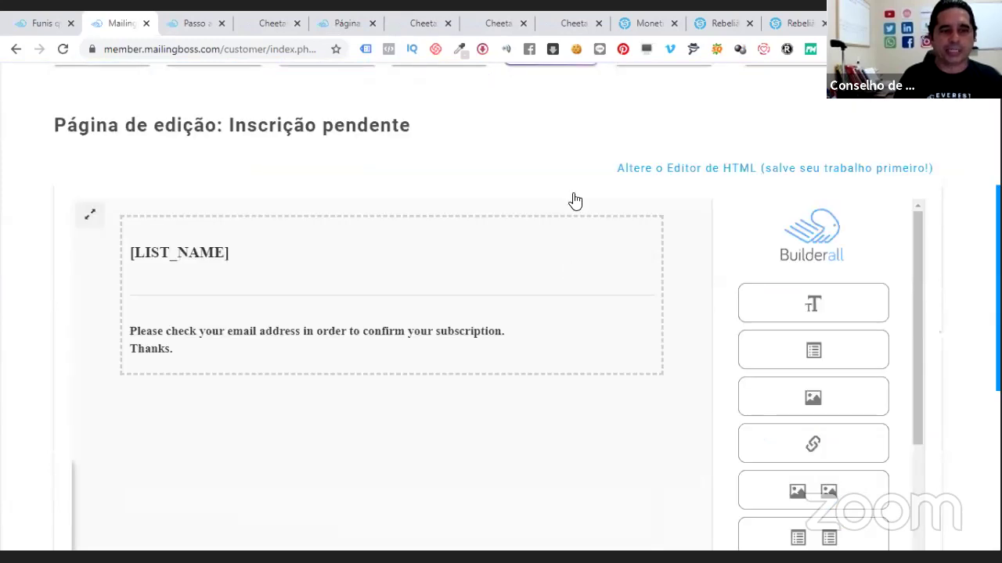
pyautogui.scroll(2, 540, 191)
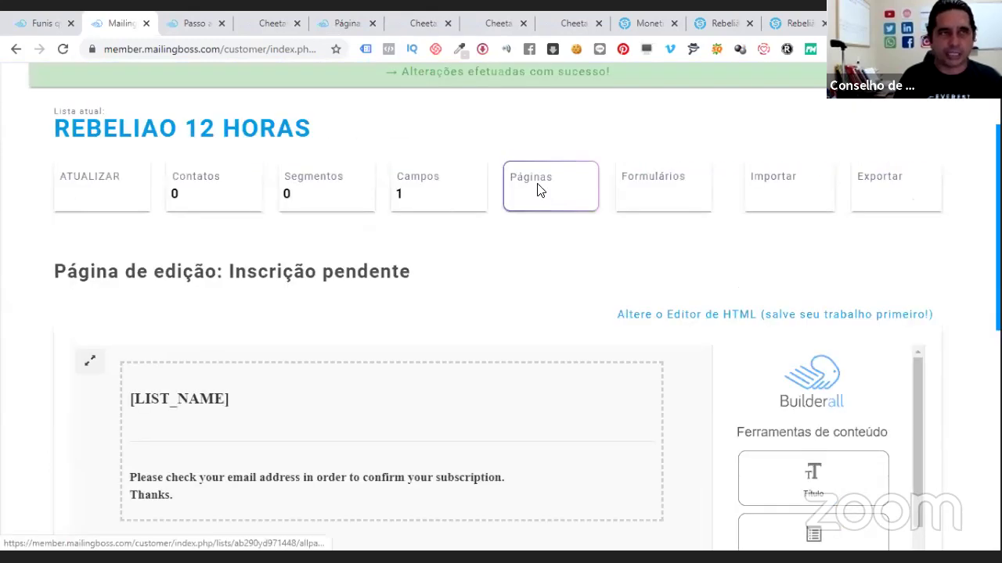
pyautogui.click(537, 190)
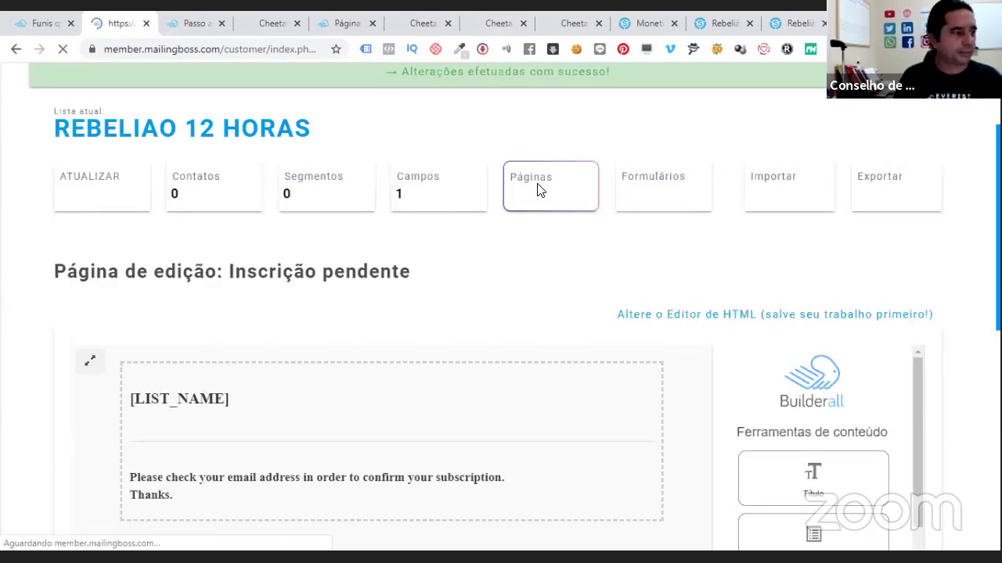
pyautogui.scroll(-2, 273, 376)
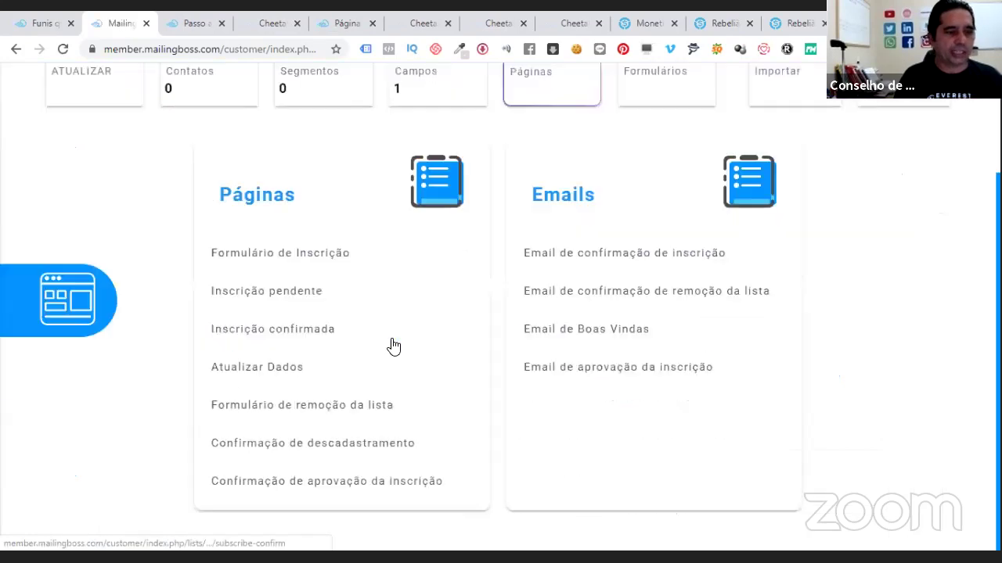
# - Open the list's Atualizar Dados page and expand its advanced settings
pyautogui.click(271, 375)
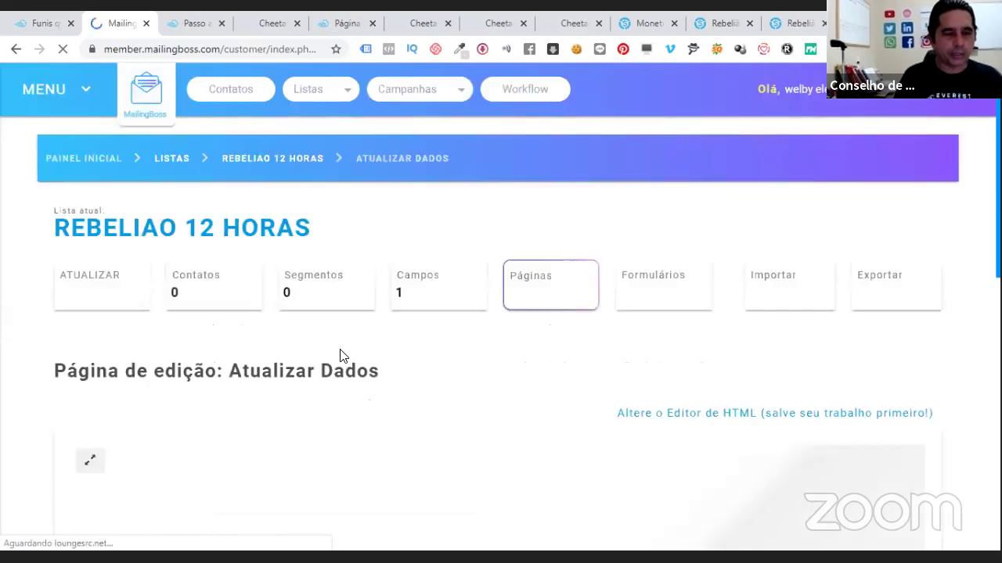
pyautogui.scroll(-3, 545, 342)
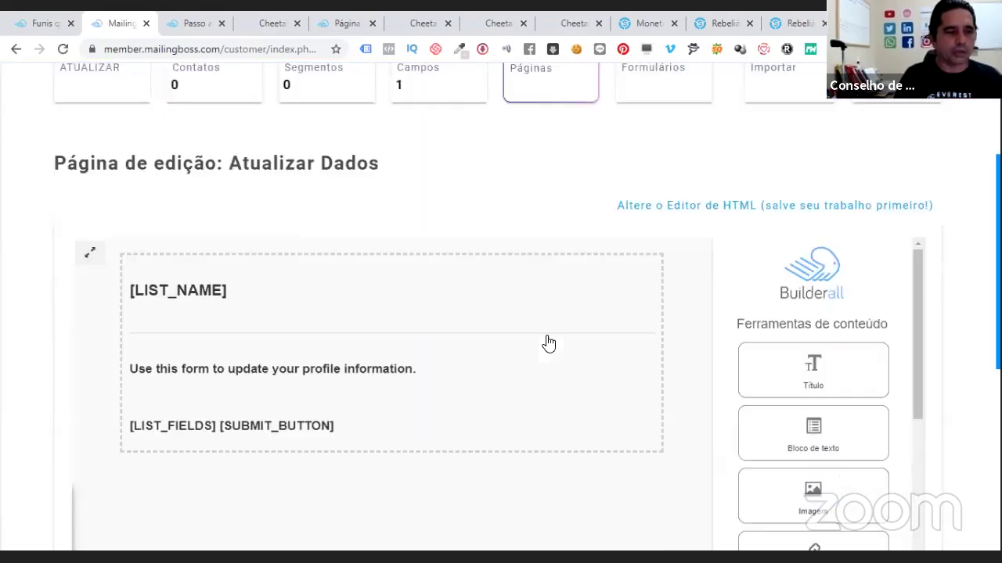
pyautogui.scroll(-3, 548, 342)
pyautogui.scroll(-2, 857, 540)
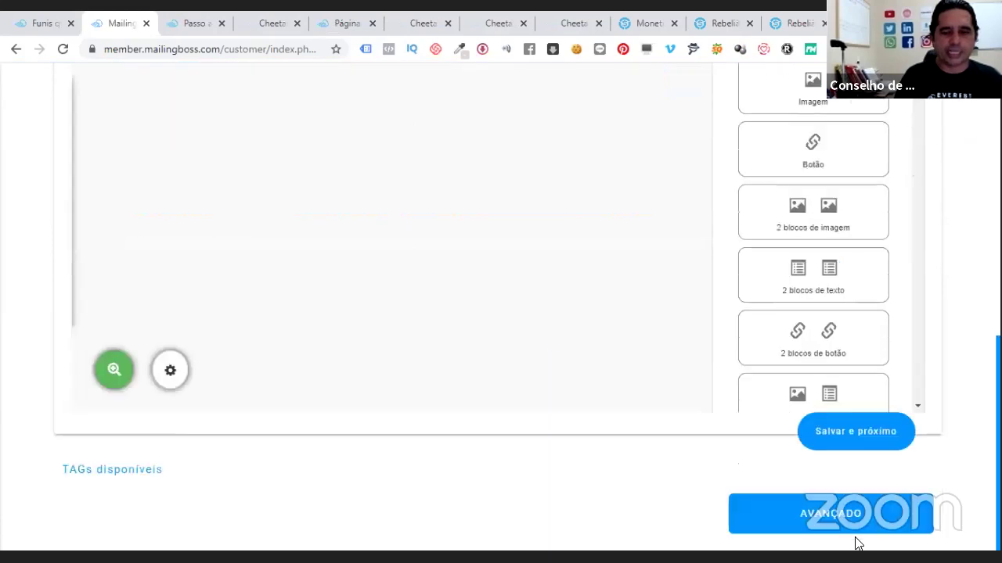
pyautogui.click(835, 514)
pyautogui.scroll(-3, 836, 512)
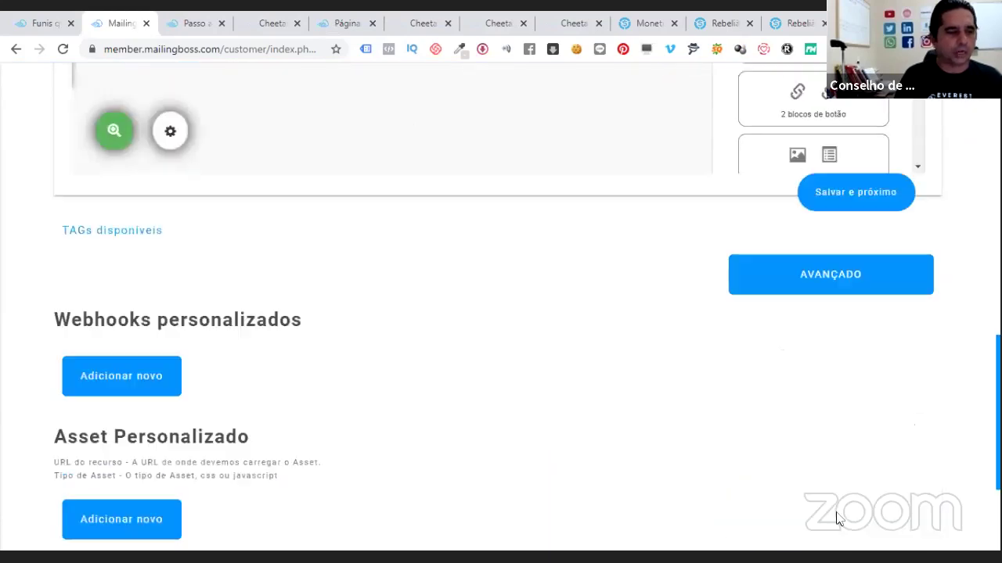
# - Set the Atualizar Dados page's contact redirect to the copied HOME page URL, save, and return to the list's pages overview
pyautogui.scroll(-2, 338, 418)
pyautogui.click(338, 422)
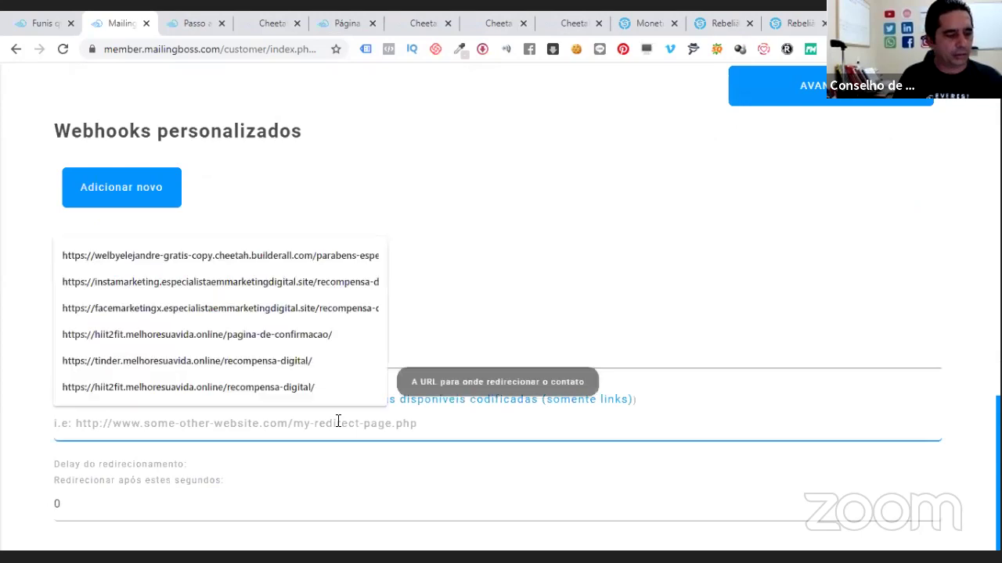
pyautogui.write('https://welbyelejandre-pagina-de-vendas---rebeliao12h-copy.cheetah.builderall.com/home')
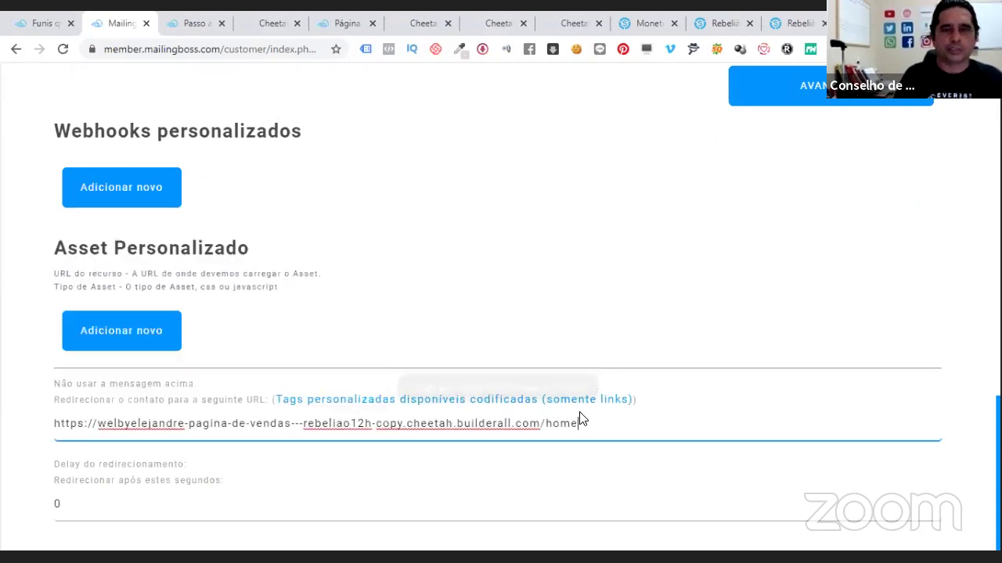
pyautogui.scroll(5, 728, 264)
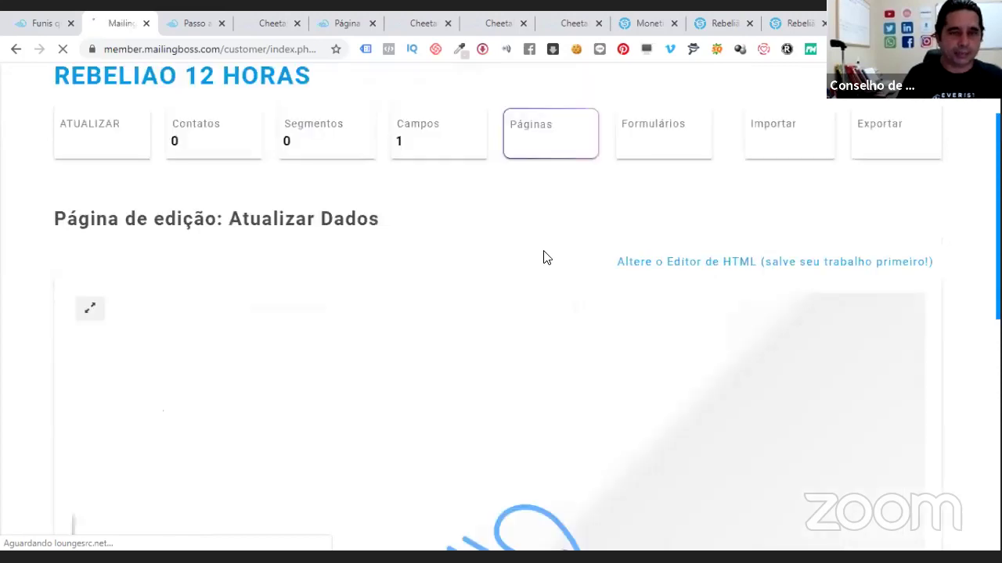
pyautogui.click(546, 257)
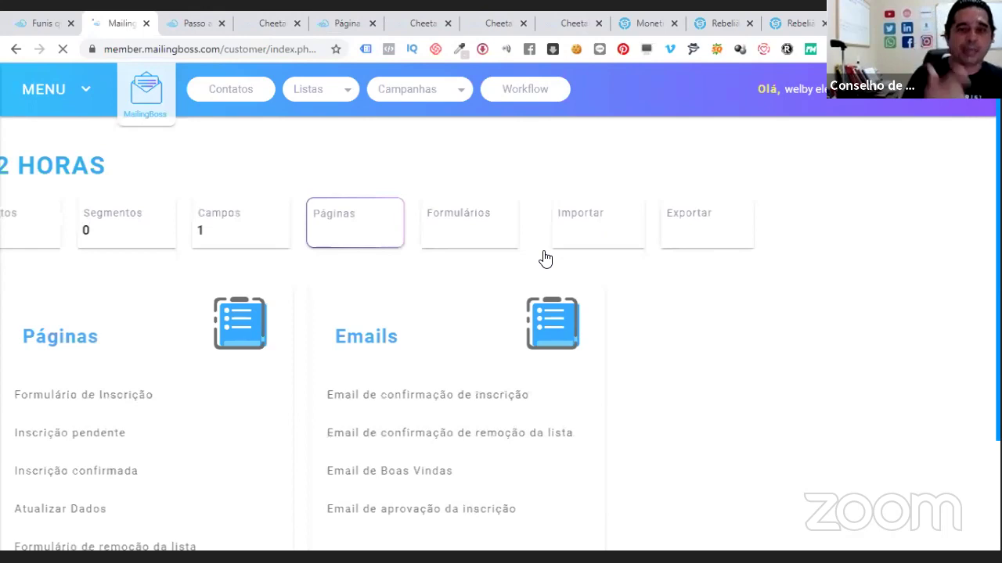
# - Open the Email de confirmação de inscrição, check the link behind "Clique Aqui", and return to the list's pages overview
pyautogui.scroll(-1, 570, 256)
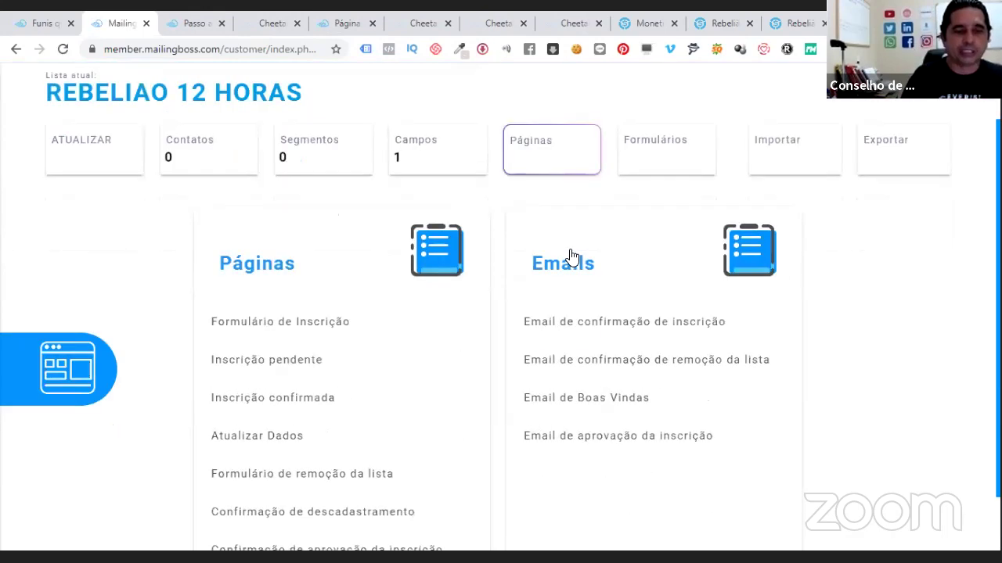
pyautogui.click(603, 327)
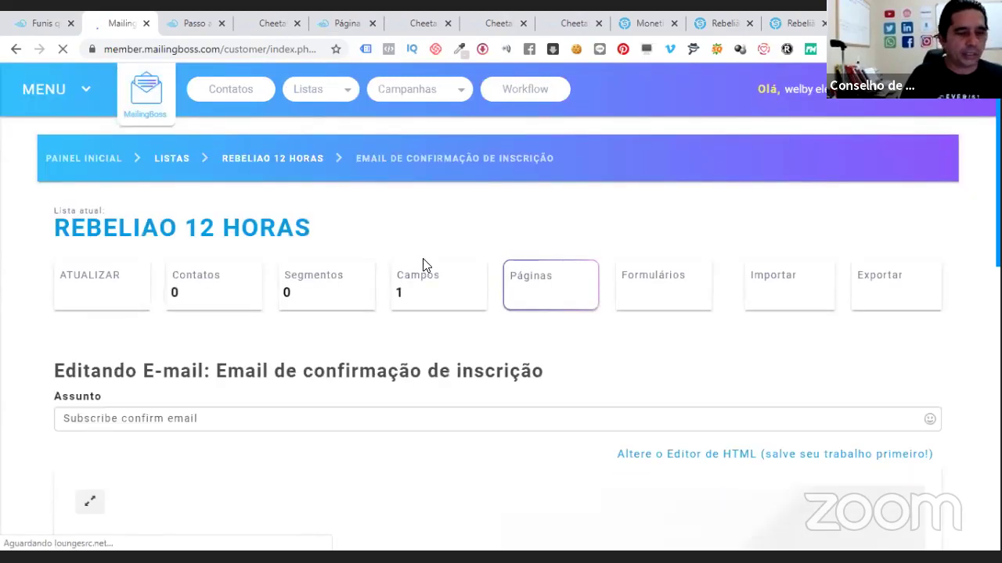
pyautogui.scroll(-1, 423, 266)
pyautogui.scroll(-2, 258, 328)
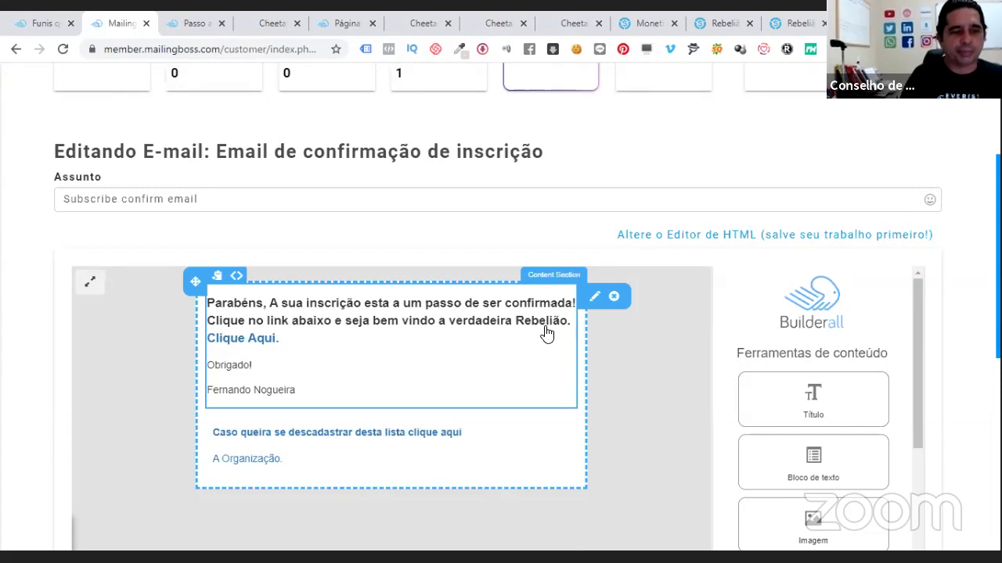
pyautogui.click(249, 341)
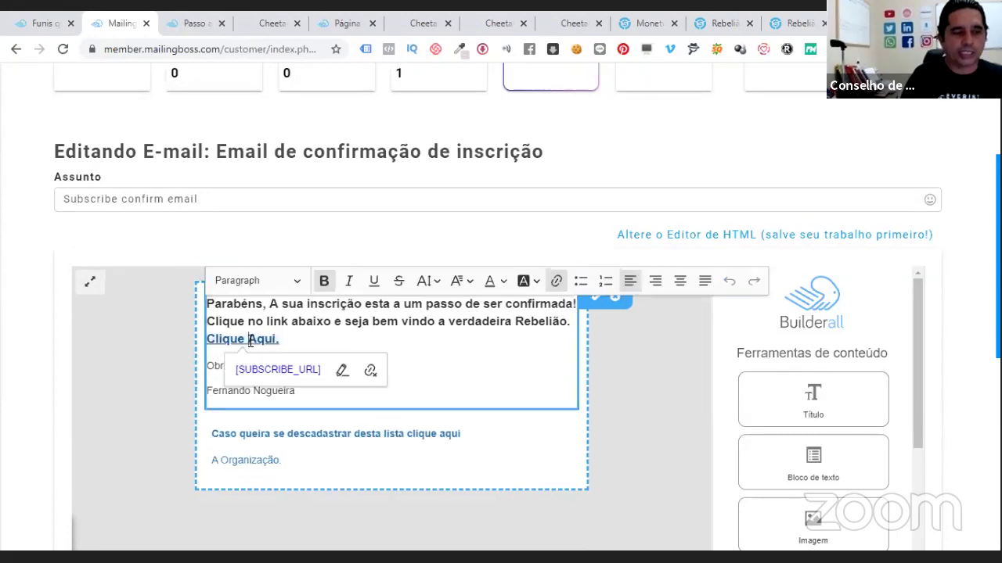
pyautogui.scroll(1, 449, 344)
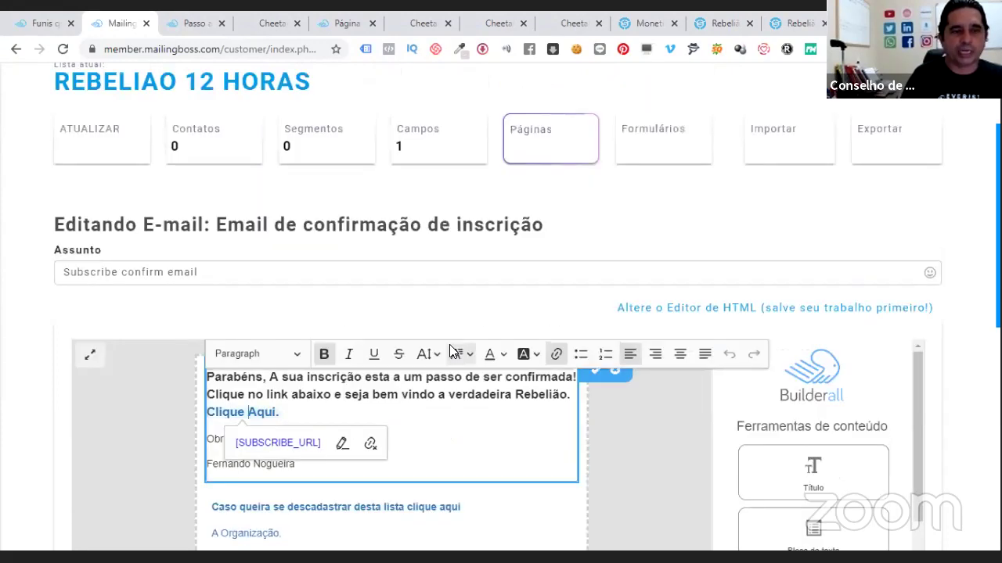
pyautogui.click(548, 144)
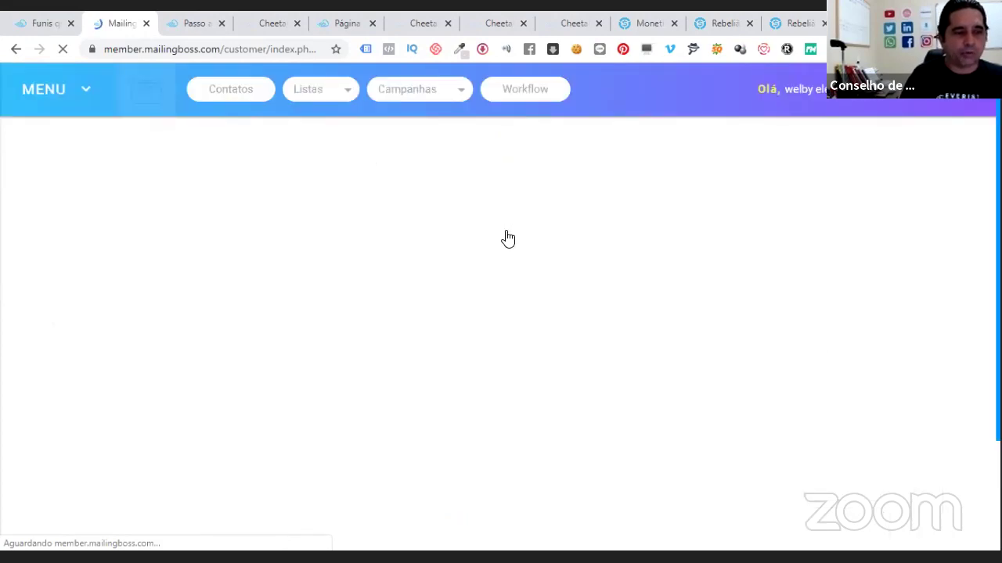
pyautogui.scroll(-1, 281, 401)
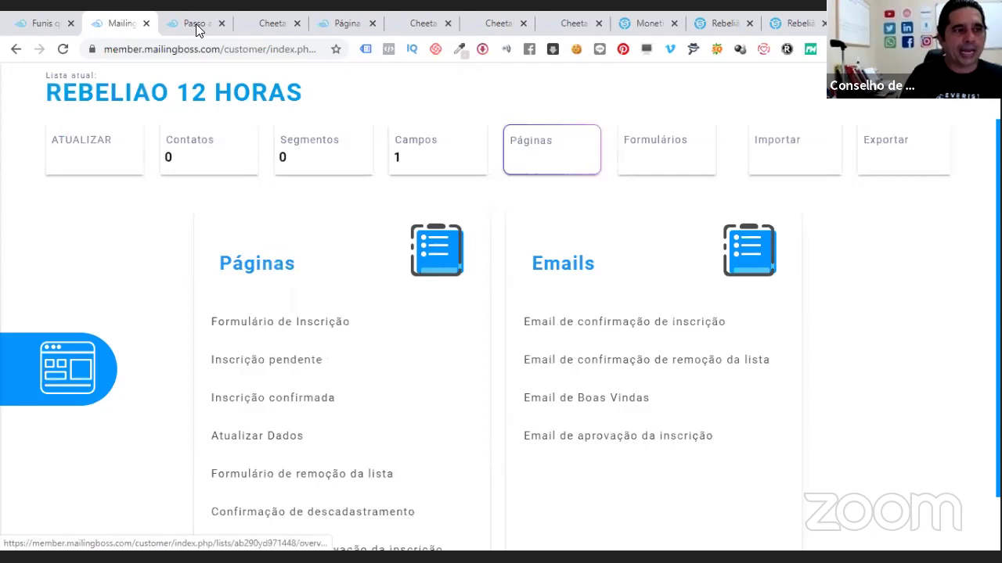
# - Switch to the Cheetah site, open the live PAGINA DE VENDA page, and copy its full web address
pyautogui.hotkey('ctrl', 'Tab')
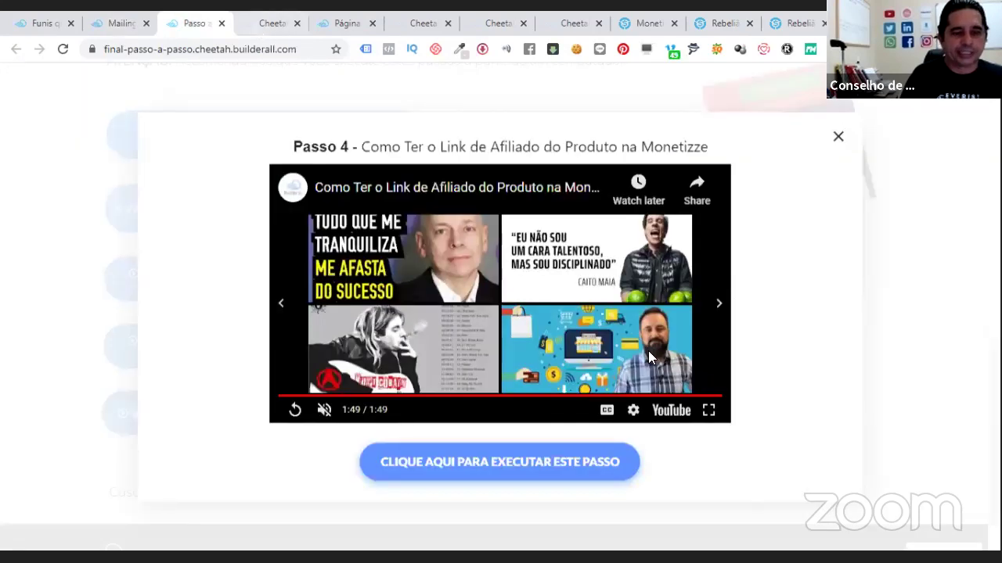
pyautogui.hotkey('ctrl', 'Tab')
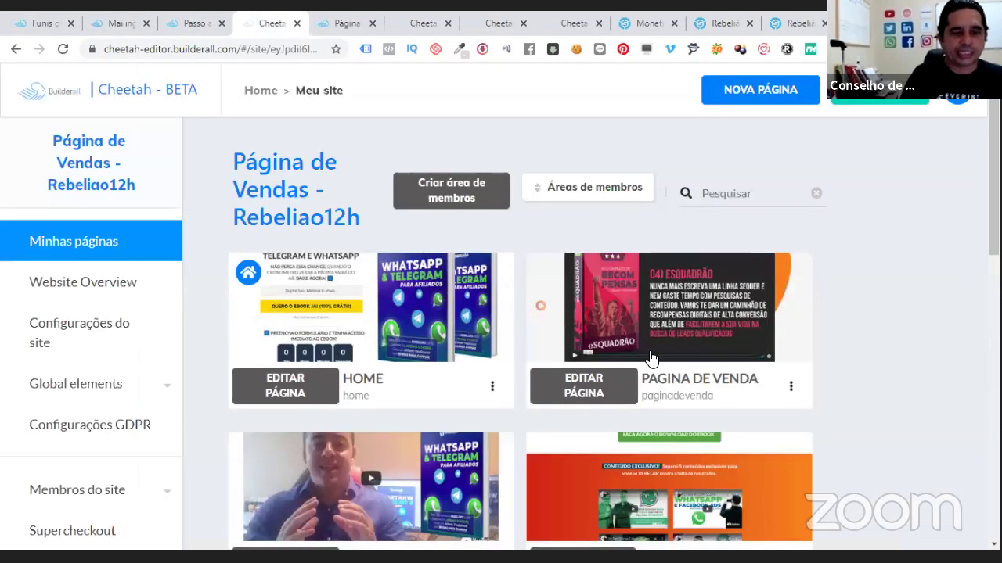
pyautogui.click(790, 389)
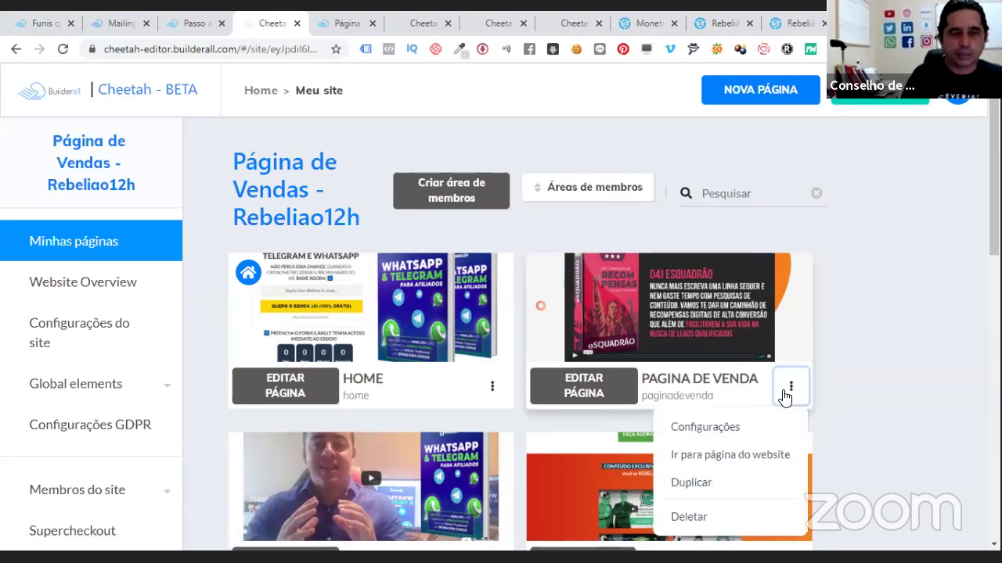
pyautogui.click(736, 458)
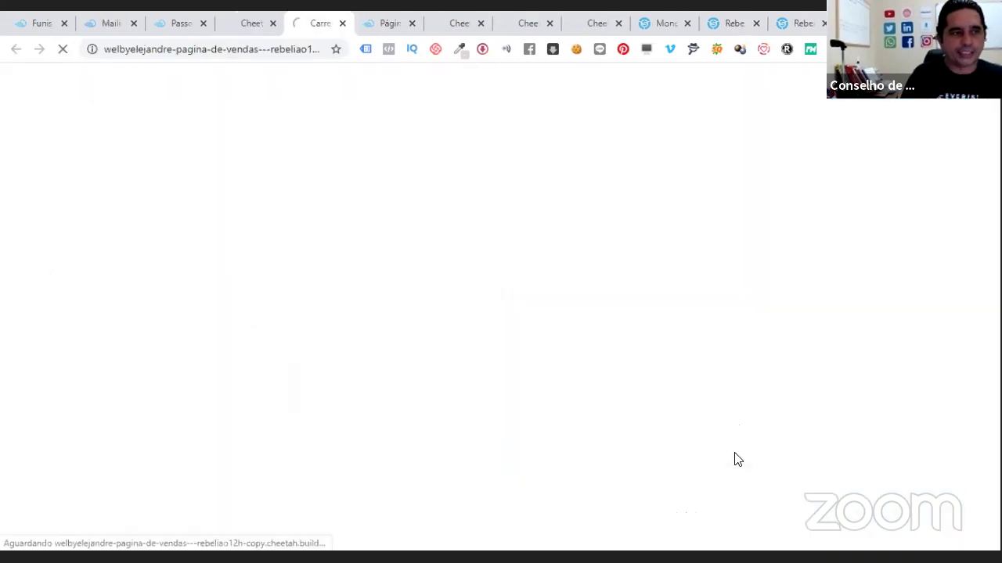
pyautogui.click(159, 54)
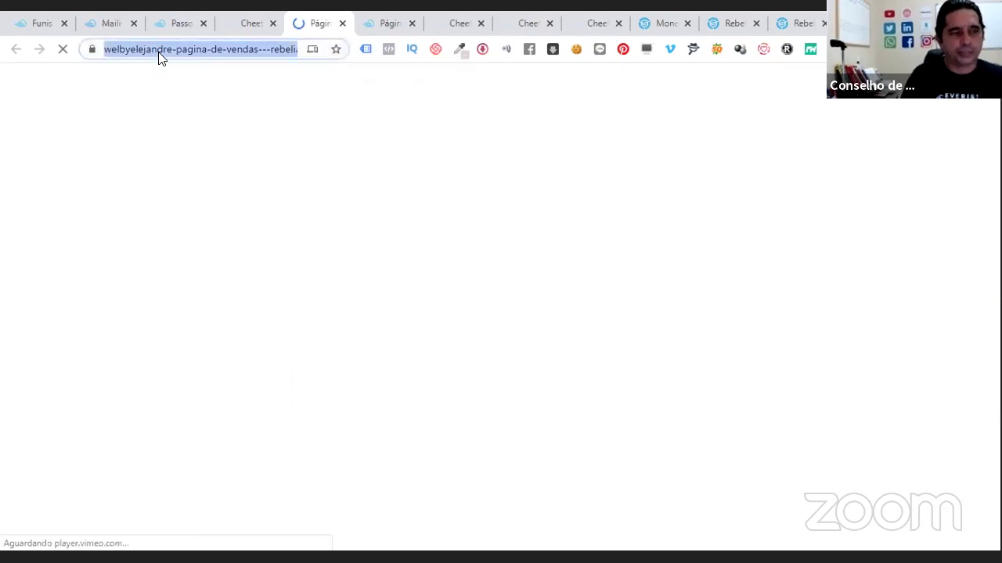
pyautogui.click(243, 63)
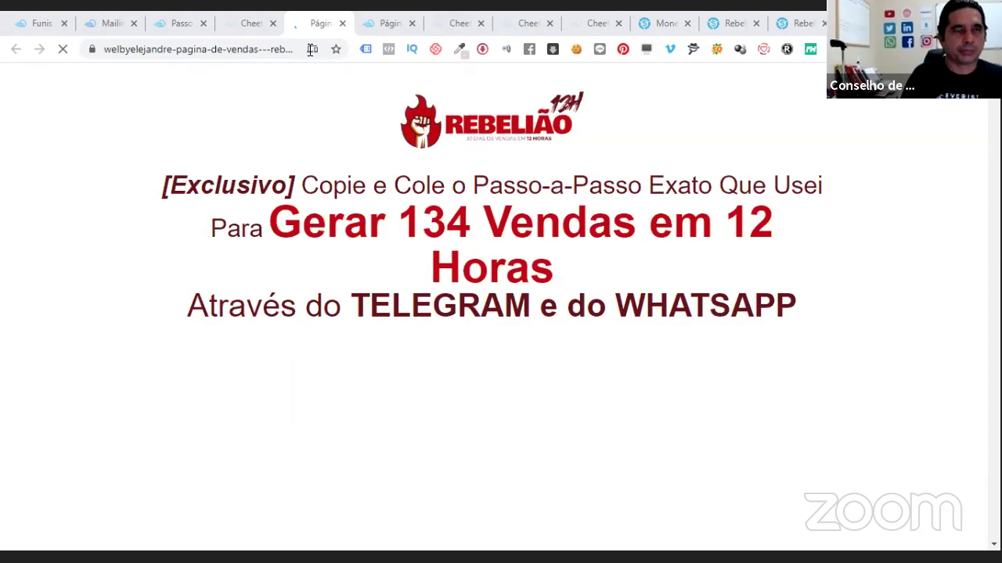
pyautogui.click(221, 50)
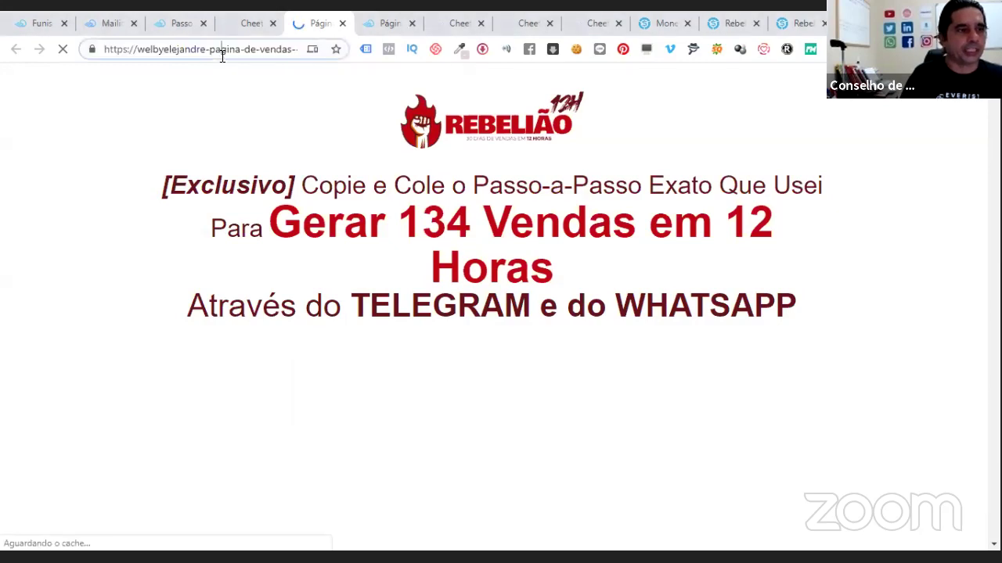
pyautogui.press('Menu')
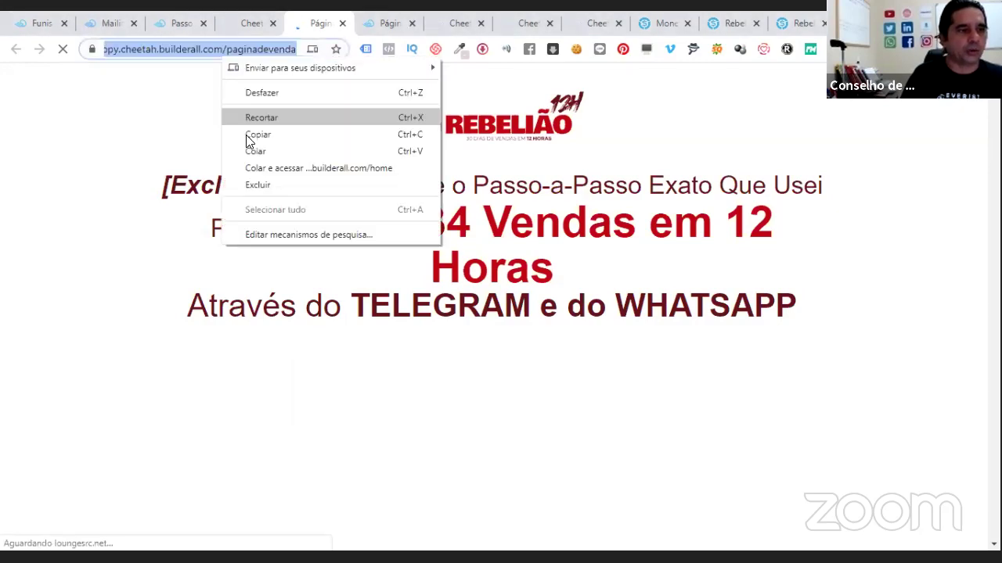
pyautogui.click(242, 130)
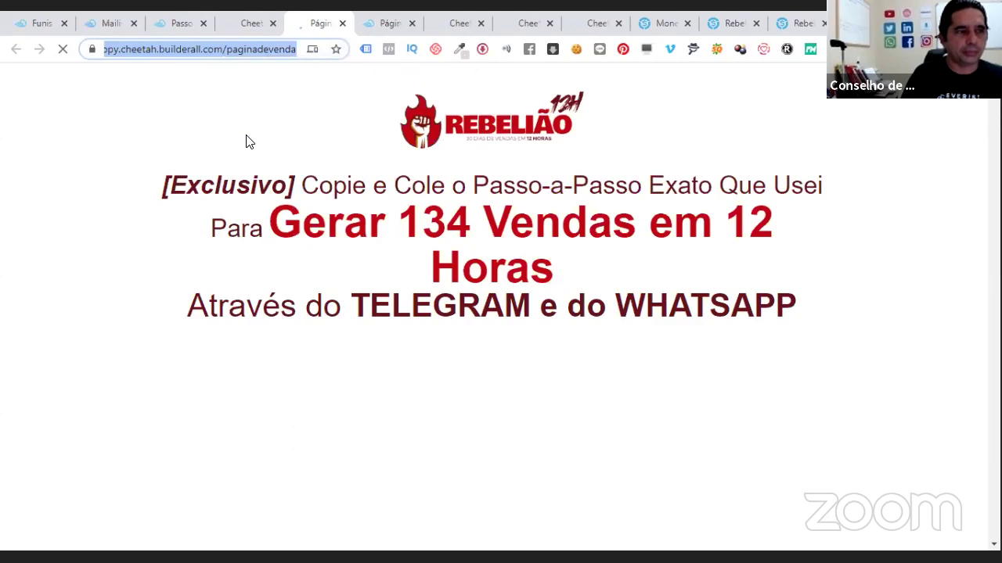
# - Back in MailingBoss, open the list's Inscrição confirmada page and expand its advanced settings to reach the redirect URL
pyautogui.click(170, 31)
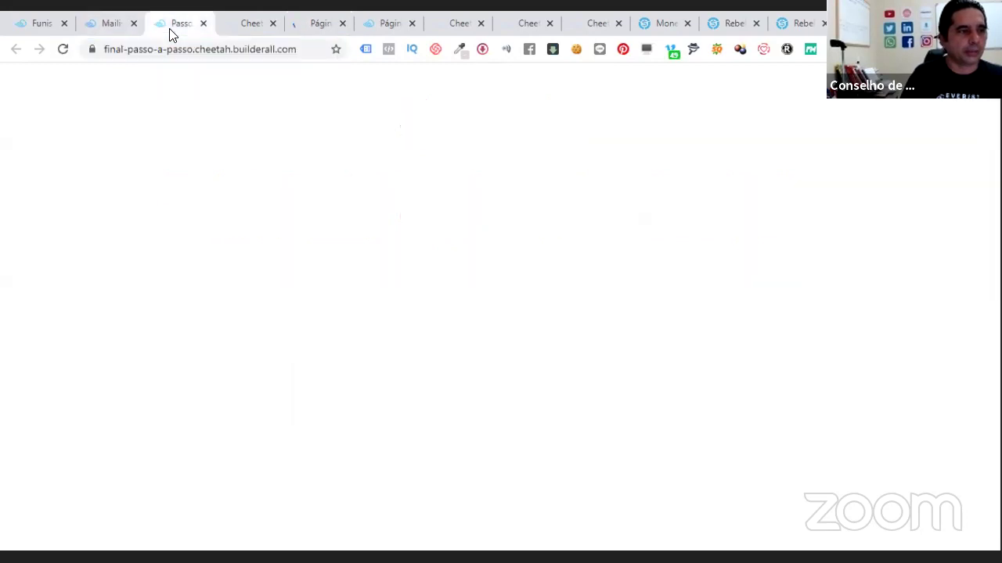
pyautogui.click(112, 26)
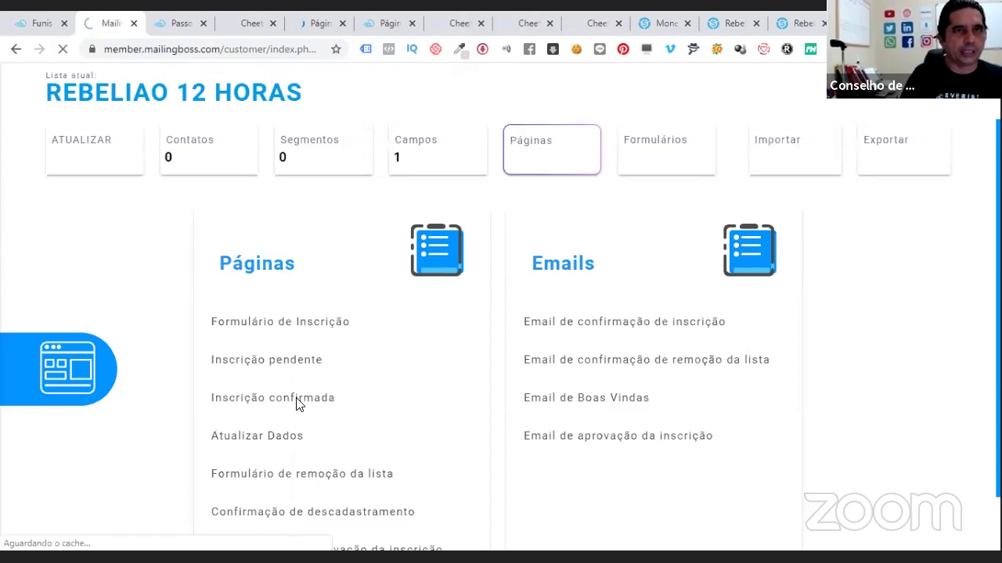
pyautogui.click(297, 406)
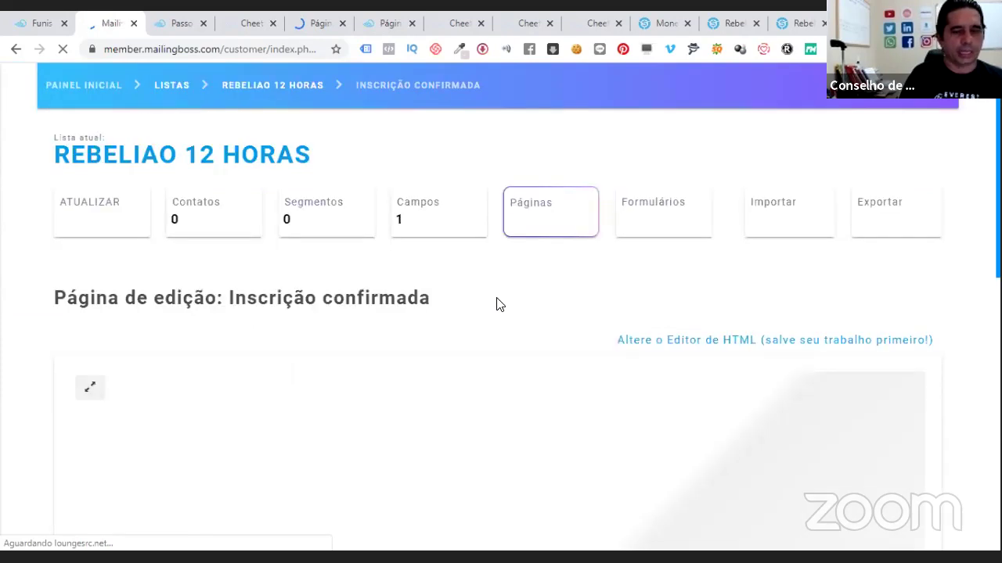
pyautogui.scroll(-10, 501, 302)
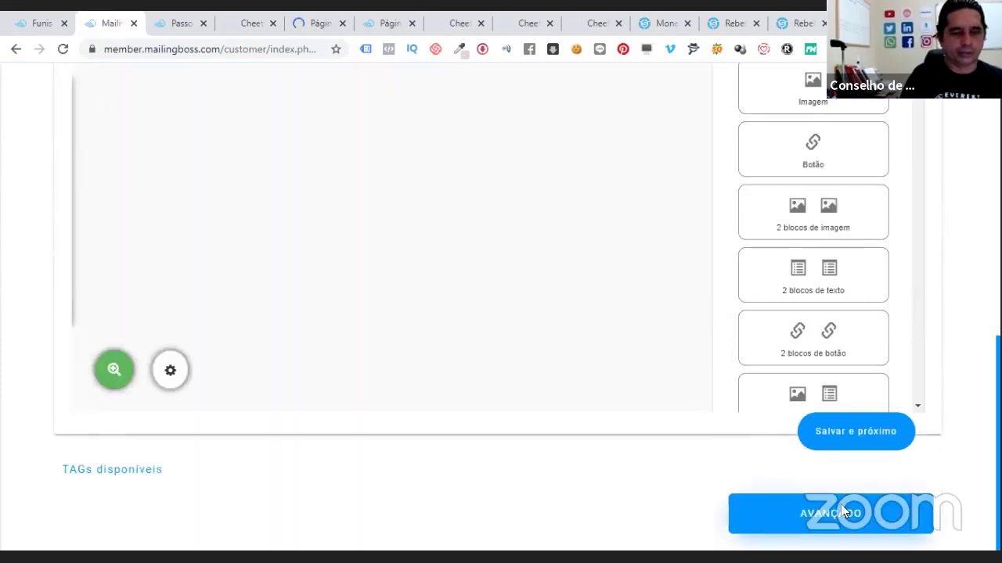
pyautogui.scroll(-1, 403, 287)
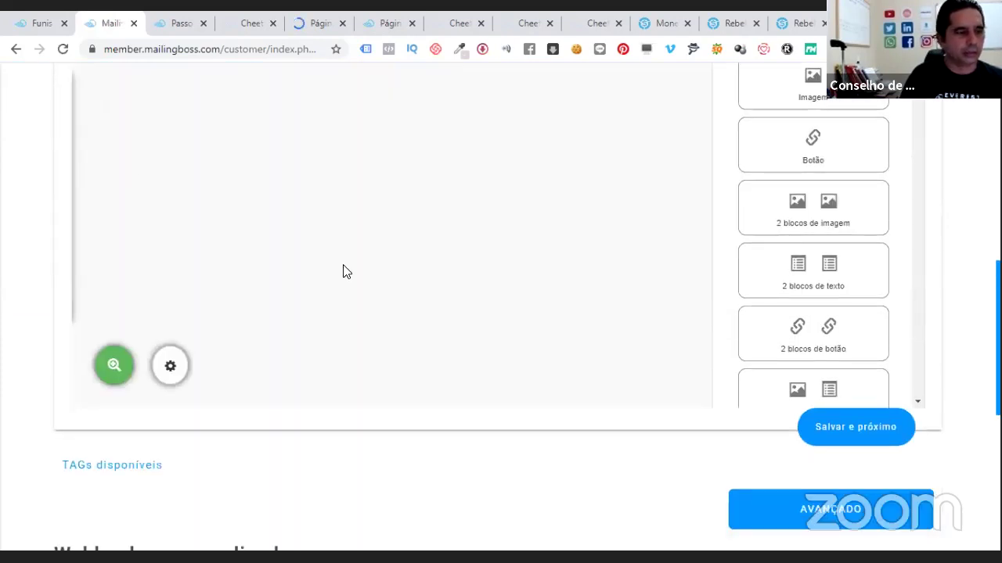
pyautogui.scroll(-5, 342, 271)
pyautogui.scroll(-1, 320, 365)
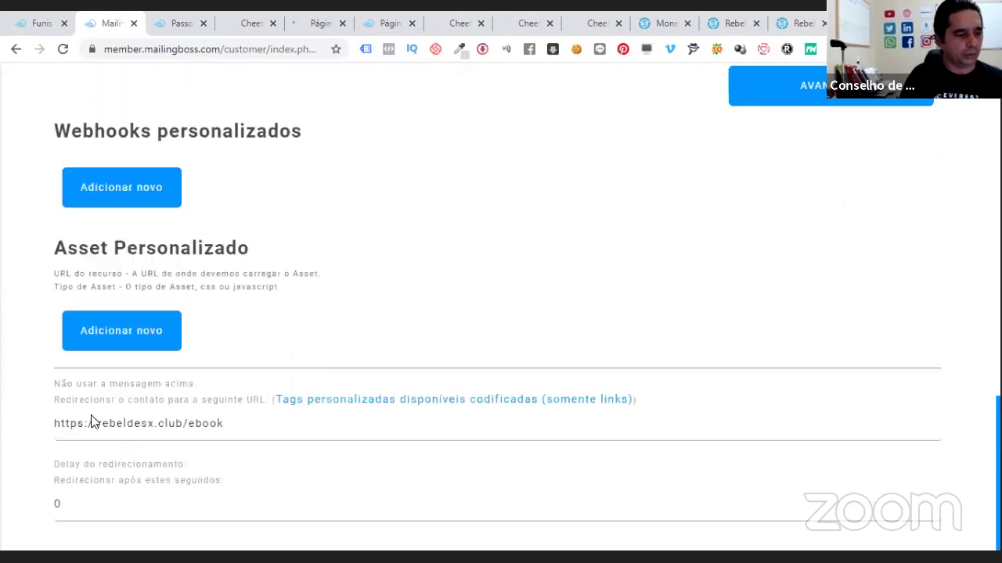
pyautogui.tripleClick(92, 416)
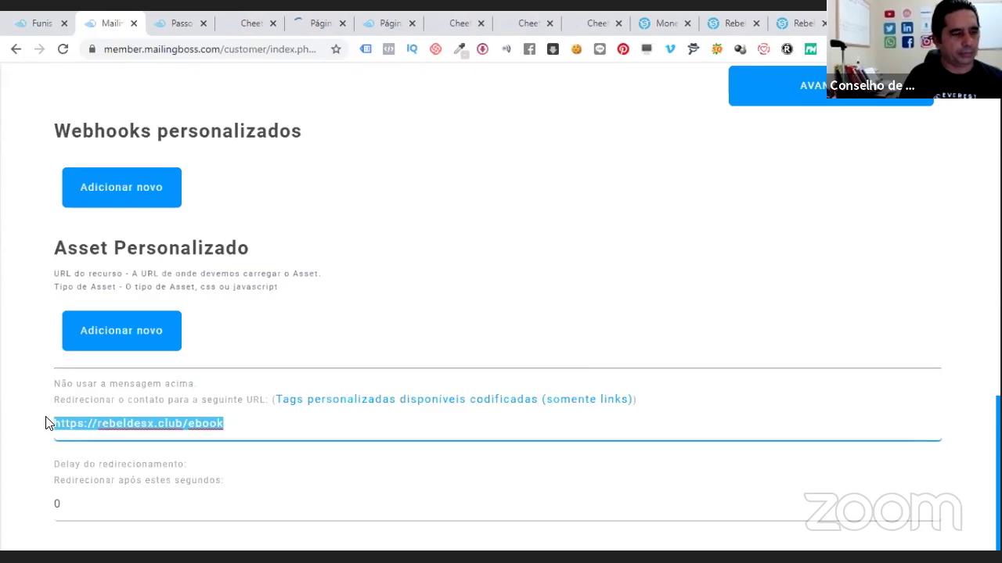
pyautogui.rightClick(193, 421)
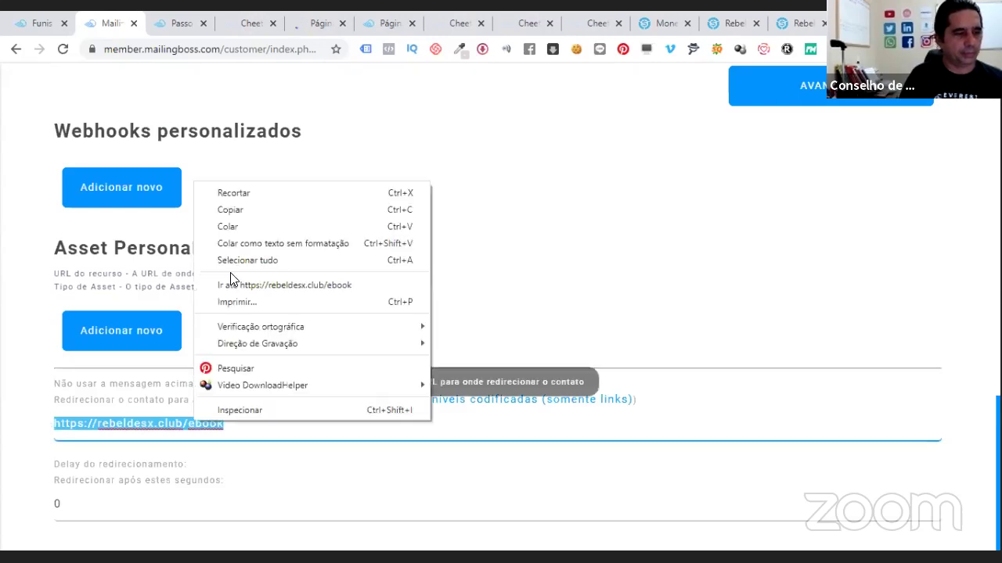
pyautogui.click(236, 212)
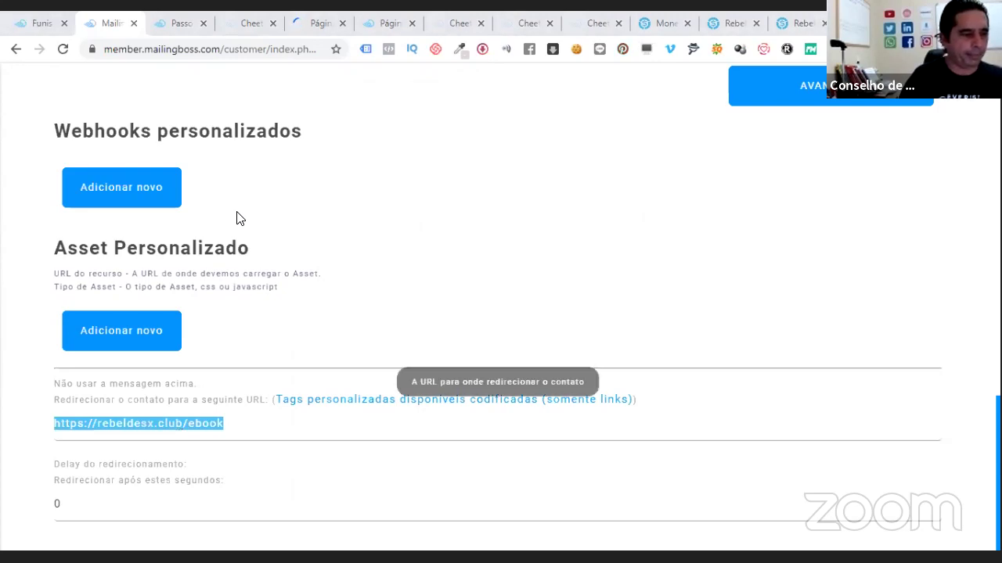
pyautogui.click(248, 427)
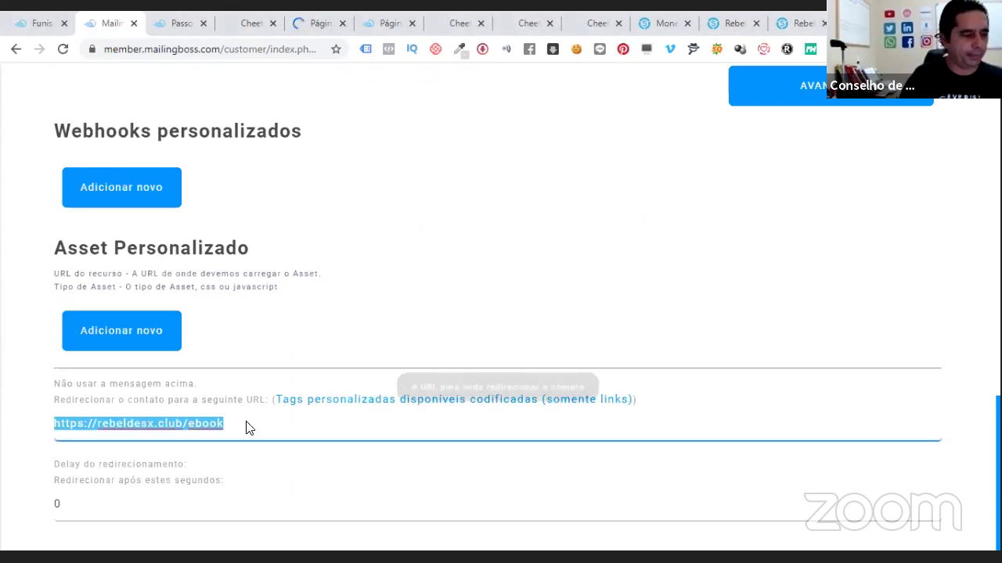
pyautogui.click(247, 427)
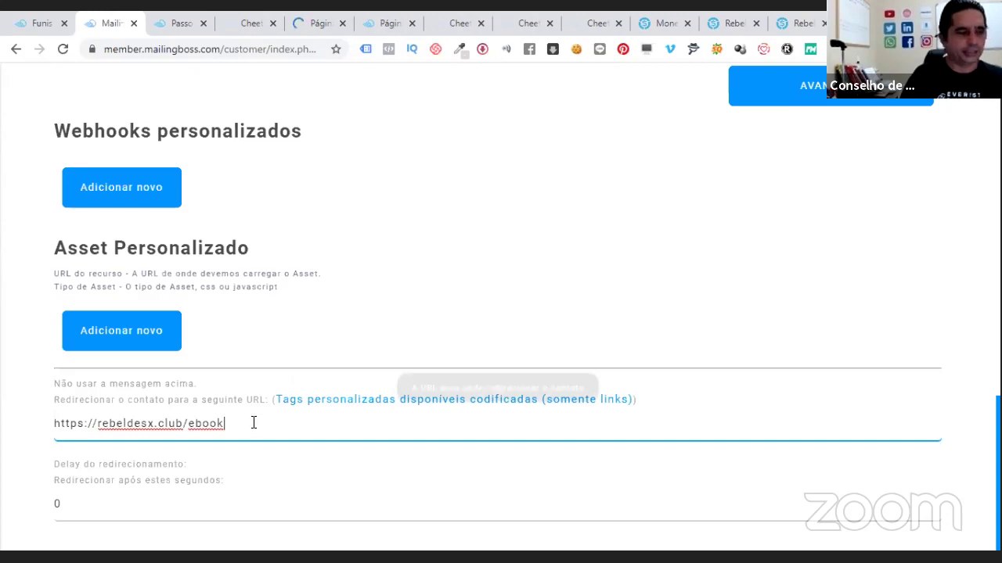
# - Switch to the live PAGINA DE VENDA page and copy its full web address ending in /paginadevenda
pyautogui.click(155, 343)
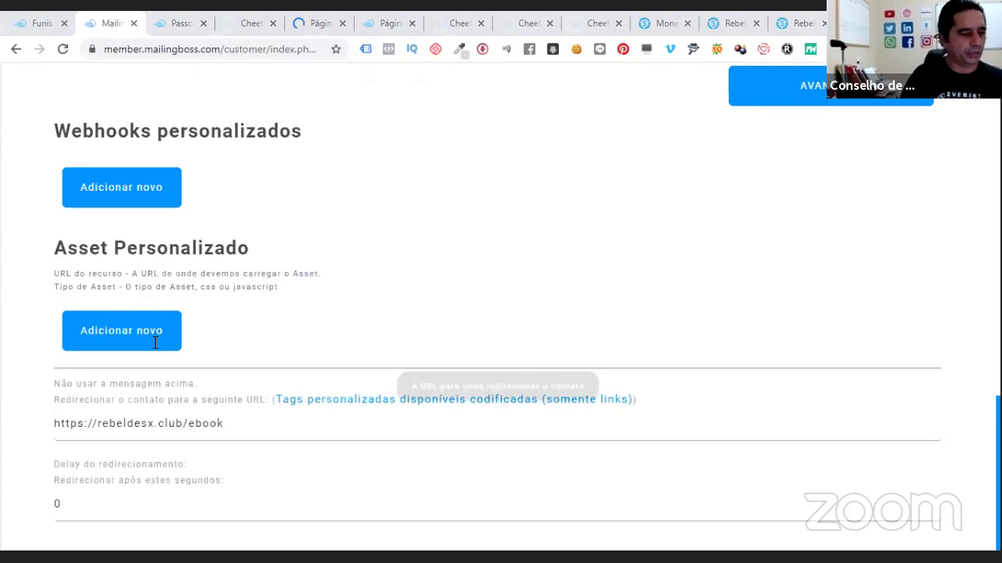
pyautogui.press('Tab')
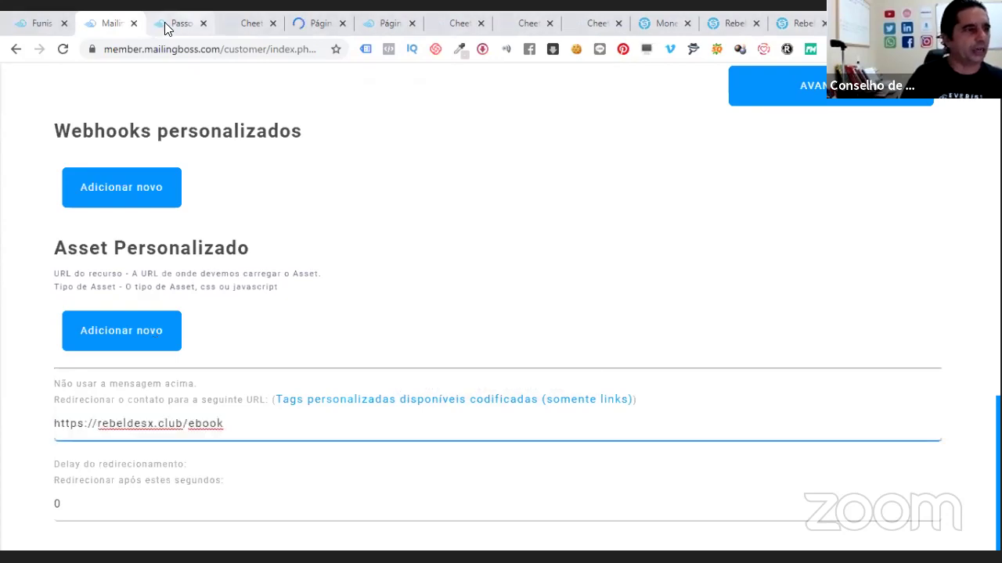
pyautogui.click(299, 21)
pyautogui.click(207, 50)
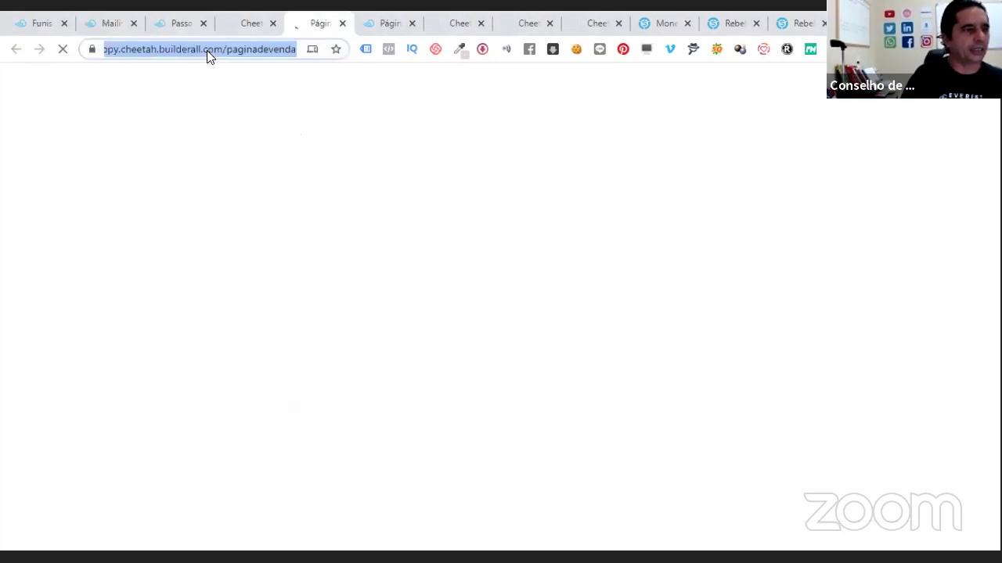
pyautogui.rightClick(206, 48)
pyautogui.click(250, 129)
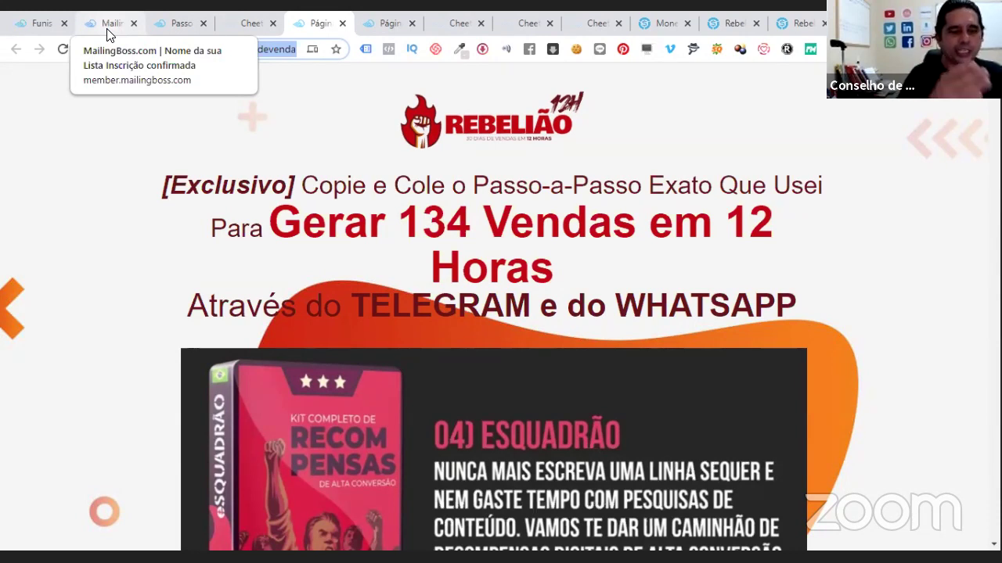
# - Back in MailingBoss, replace the Inscrição confirmada redirect URL with the copied sales page address and save the page
pyautogui.click(243, 26)
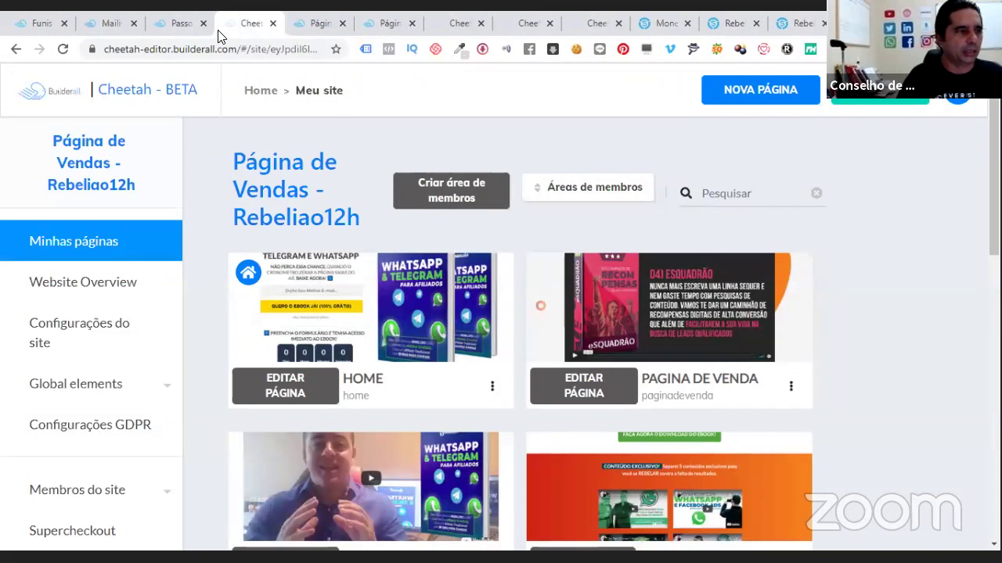
pyautogui.click(116, 29)
pyautogui.hotkey('ctrl', 'a')
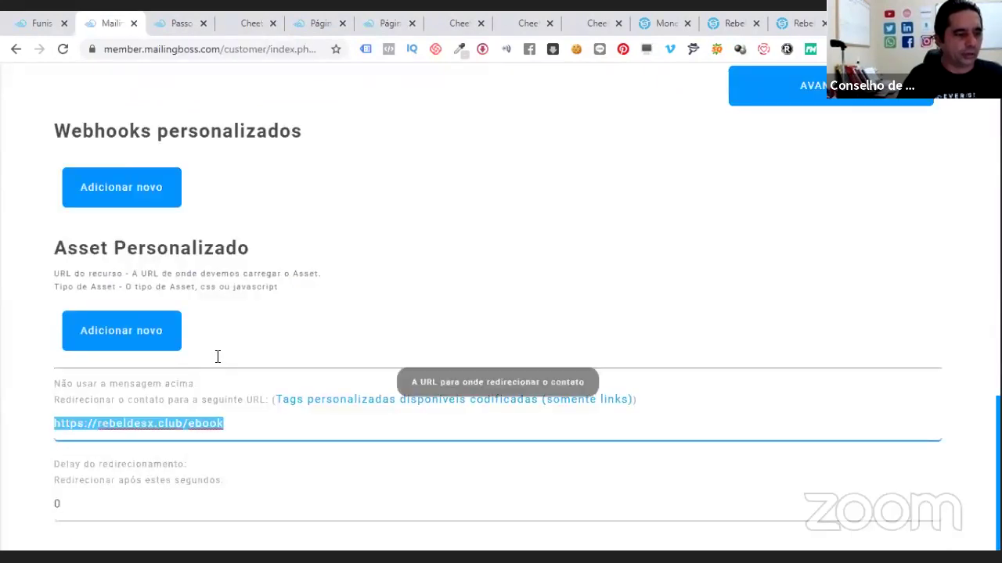
pyautogui.write('https://welbyelejandre-pagina-de-vendas---rebeliao12h-copy.cheetah.builderall.com/paginadevenda')
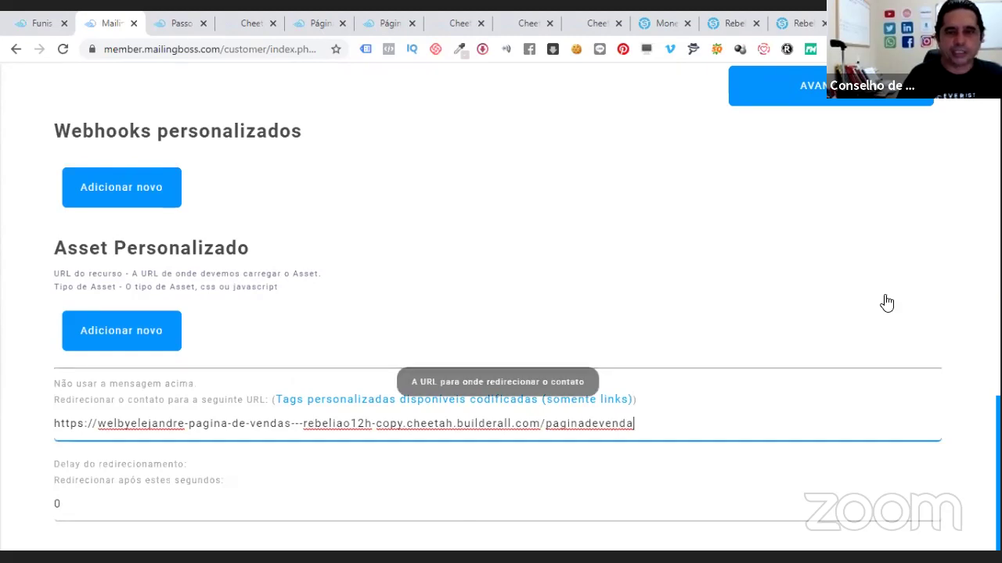
pyautogui.scroll(4, 886, 303)
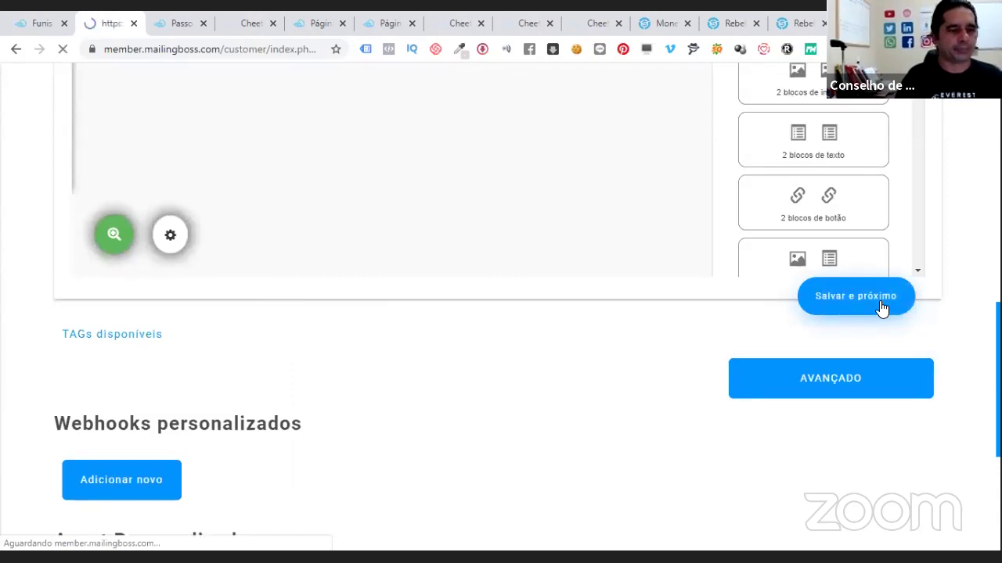
pyautogui.scroll(-1, 524, 291)
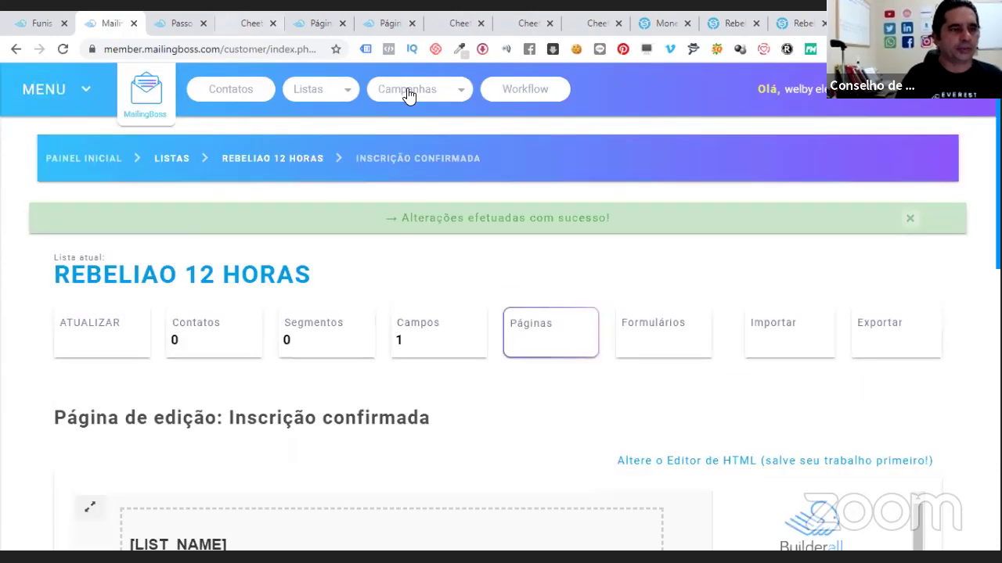
# - Open the email sequences overview and look through the listed sequences, starting with REBELIAO 12 HORAS
pyautogui.click(407, 94)
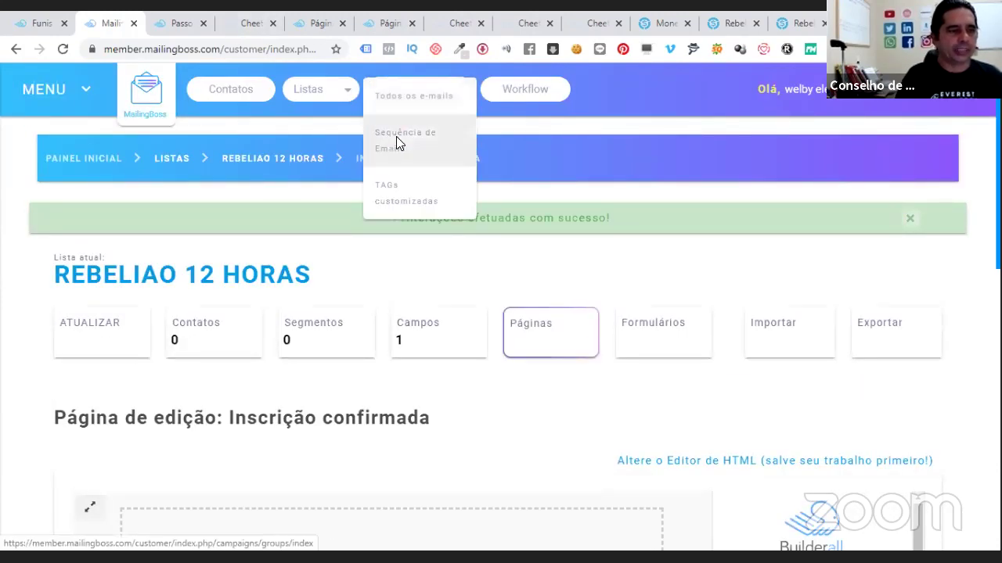
pyautogui.click(396, 141)
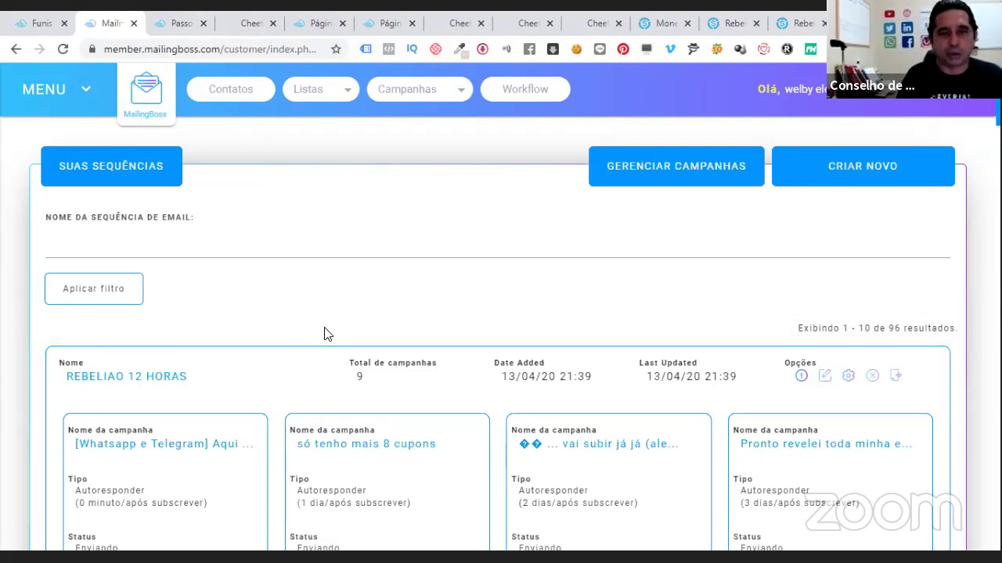
pyautogui.scroll(-1, 340, 329)
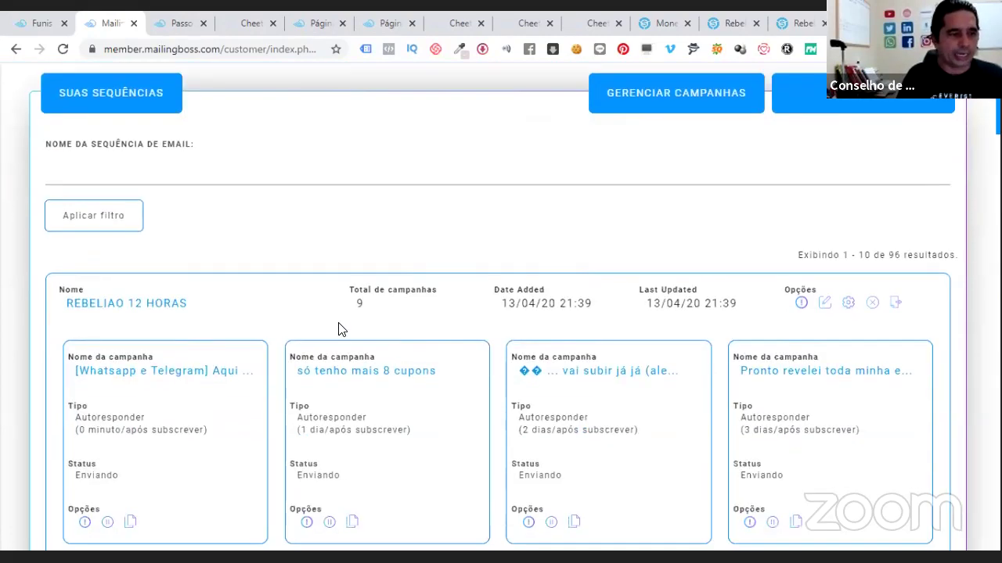
pyautogui.scroll(-1, 319, 384)
pyautogui.scroll(-3, 425, 258)
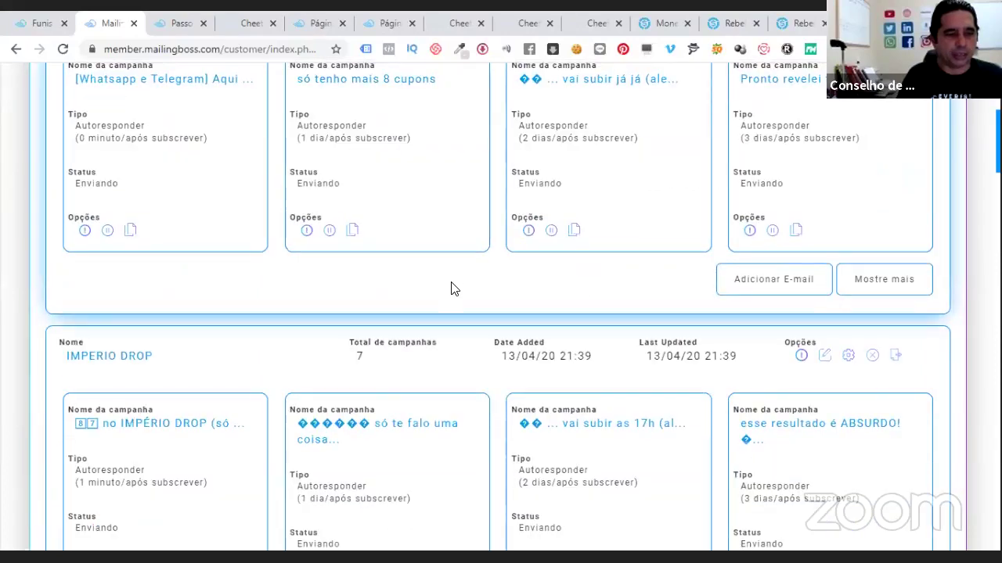
pyautogui.scroll(1, 454, 290)
pyautogui.scroll(-1, 375, 261)
pyautogui.scroll(4, 375, 262)
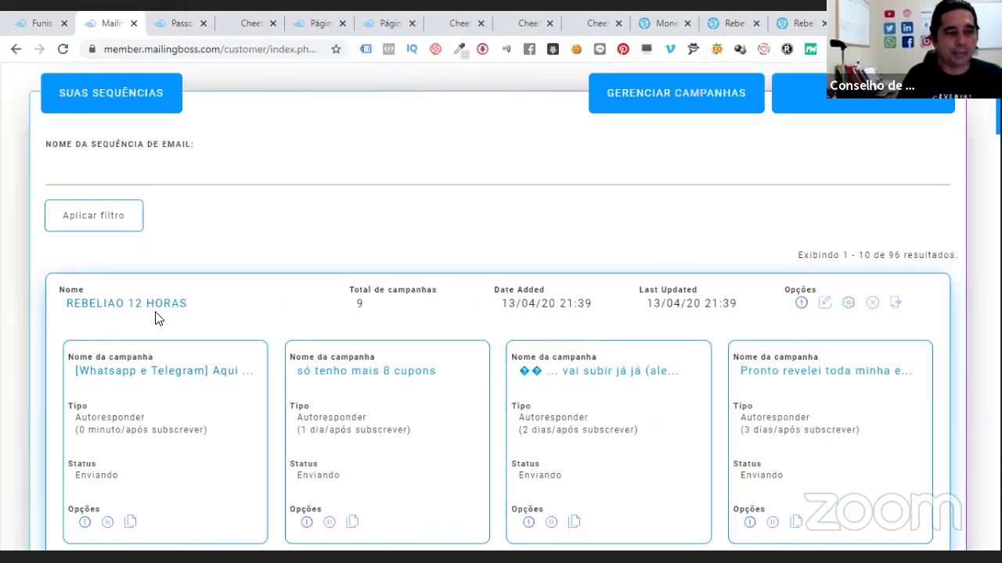
# - Show all campaigns of the REBELIAO 12 HORAS sequence and review their subjects and sending delays
pyautogui.scroll(-2, 235, 325)
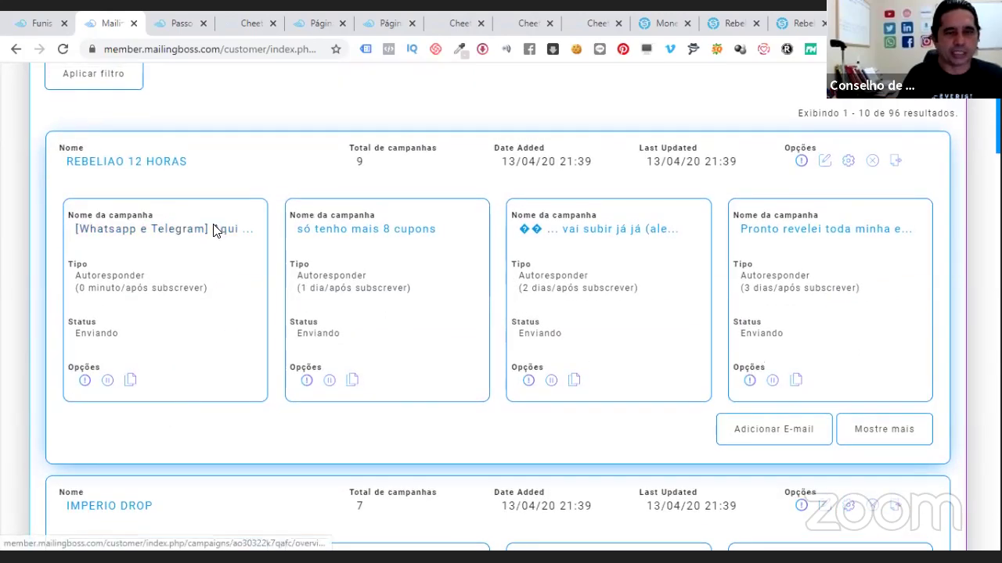
pyautogui.scroll(2, 227, 250)
pyautogui.scroll(-1, 265, 293)
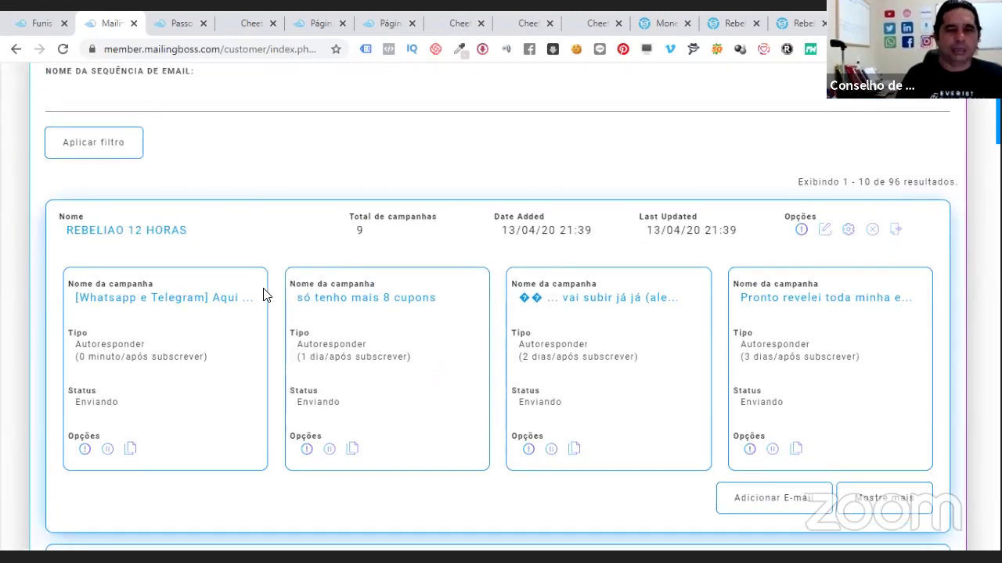
pyautogui.click(897, 499)
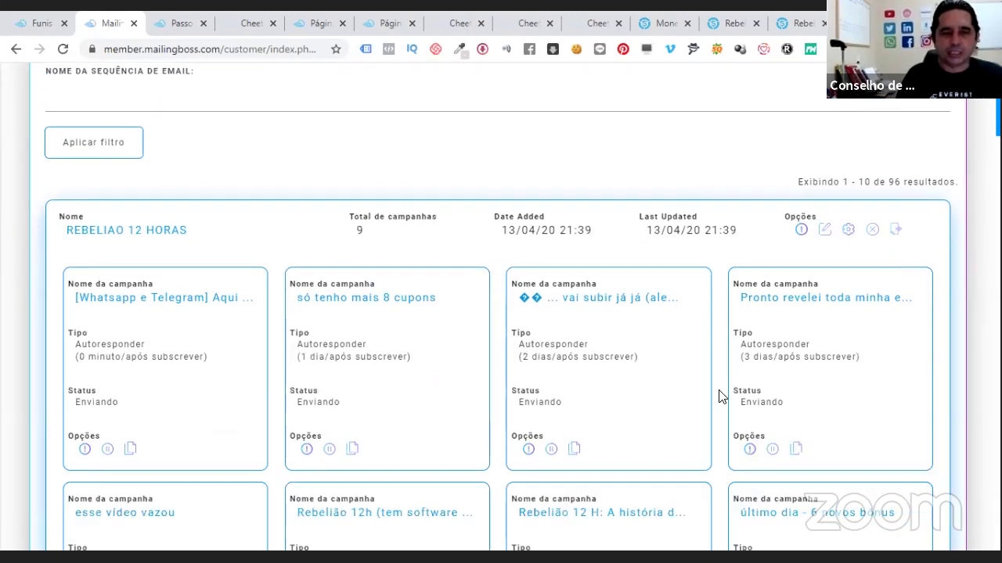
pyautogui.scroll(-3, 662, 396)
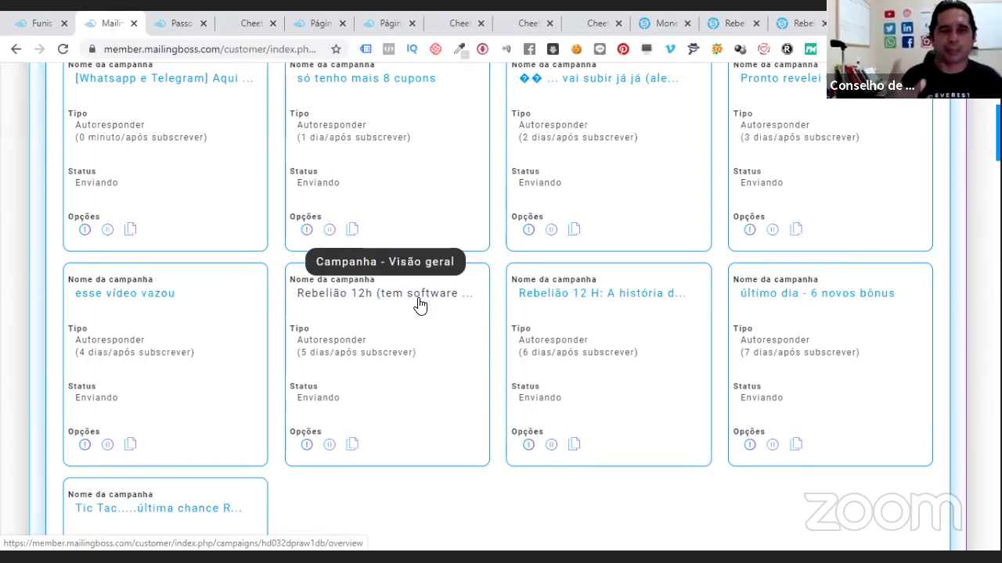
pyautogui.scroll(5, 430, 268)
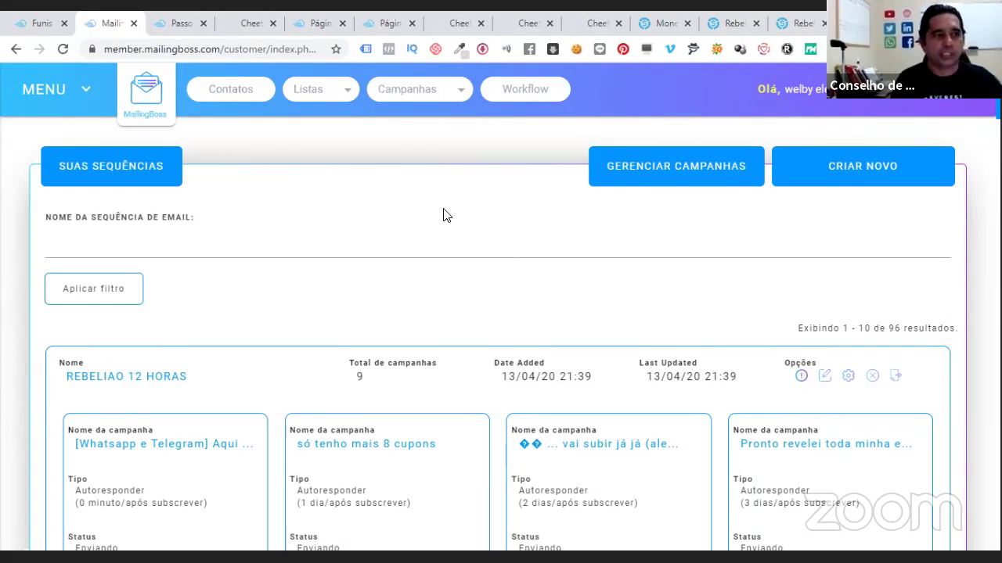
# - View the registered domains, and resend the validation link for the unverified address on the sender emails page
pyautogui.click(83, 89)
pyautogui.click(45, 264)
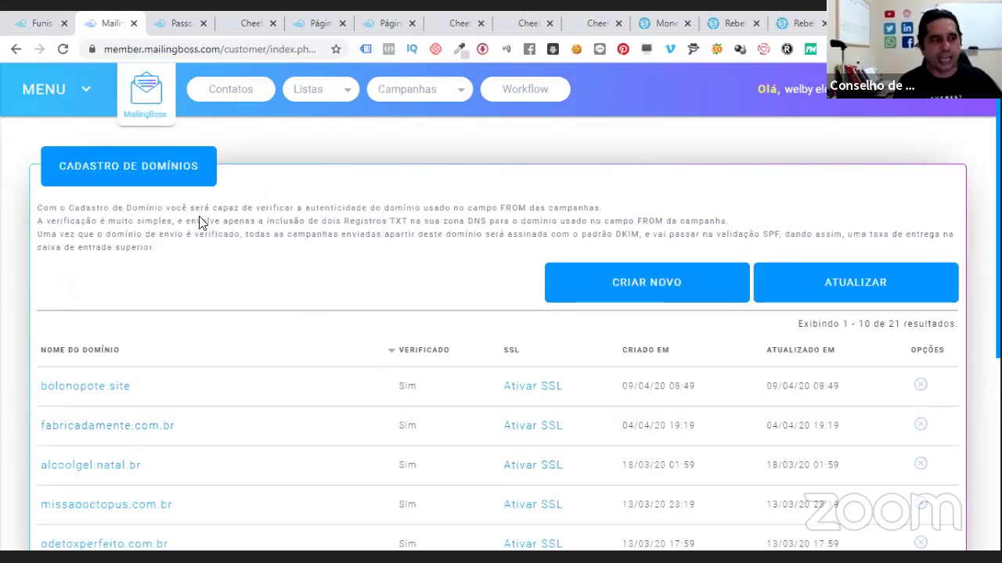
pyautogui.click(55, 99)
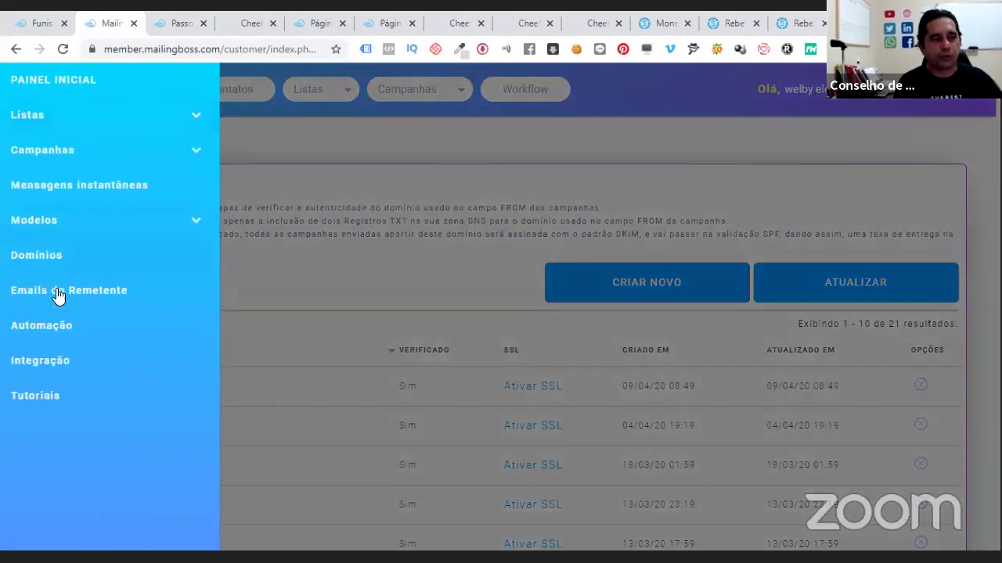
pyautogui.click(58, 291)
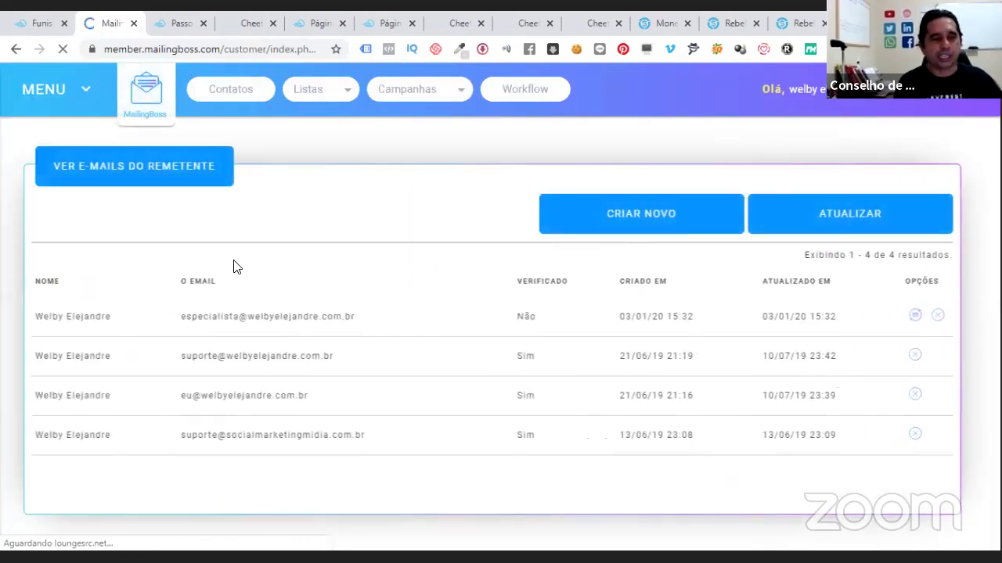
pyautogui.click(926, 319)
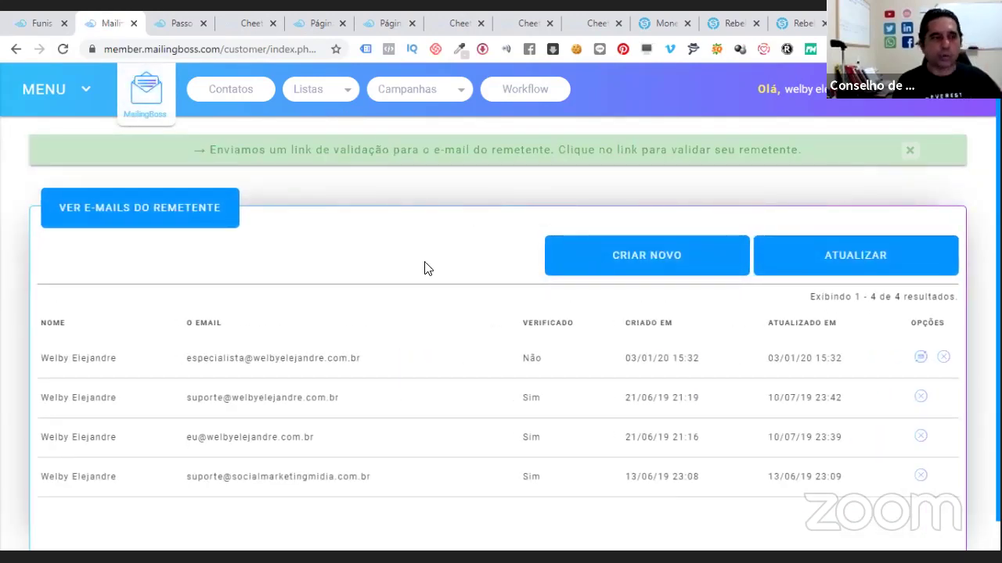
# - Return to the MailingBoss lists overview, and check the live sales page and Home page of the Cheetah site
pyautogui.click(322, 95)
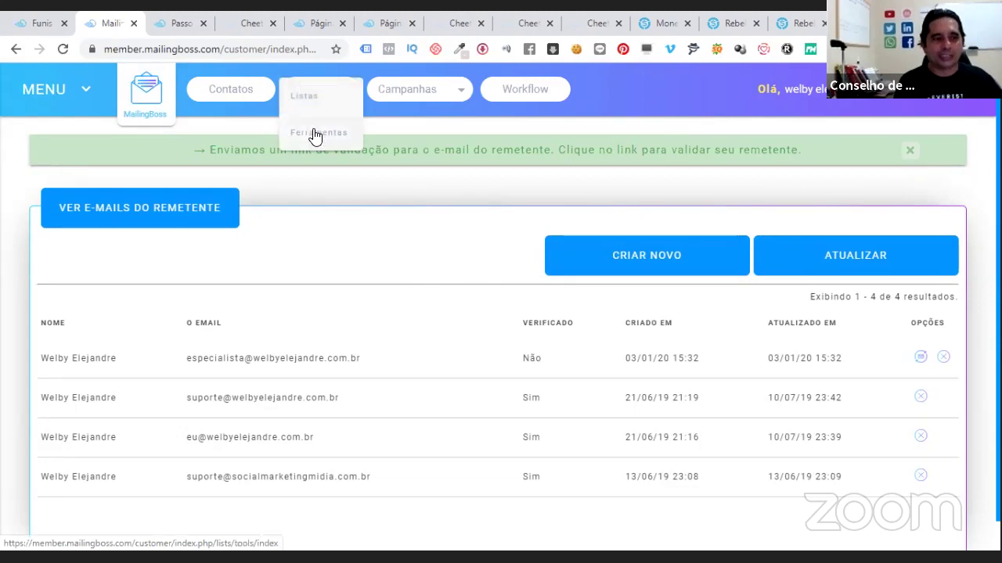
pyautogui.click(311, 102)
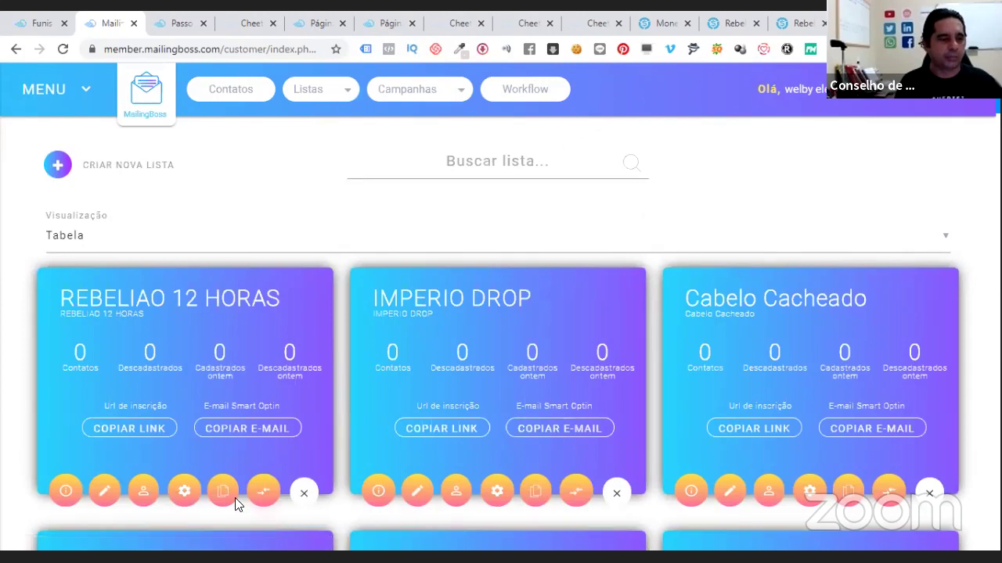
pyautogui.click(240, 26)
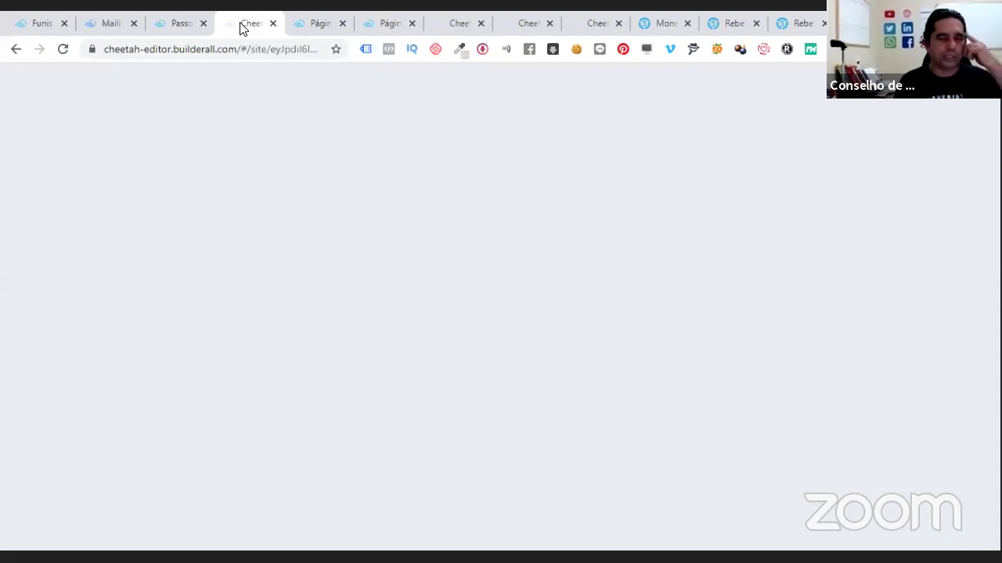
pyautogui.click(310, 27)
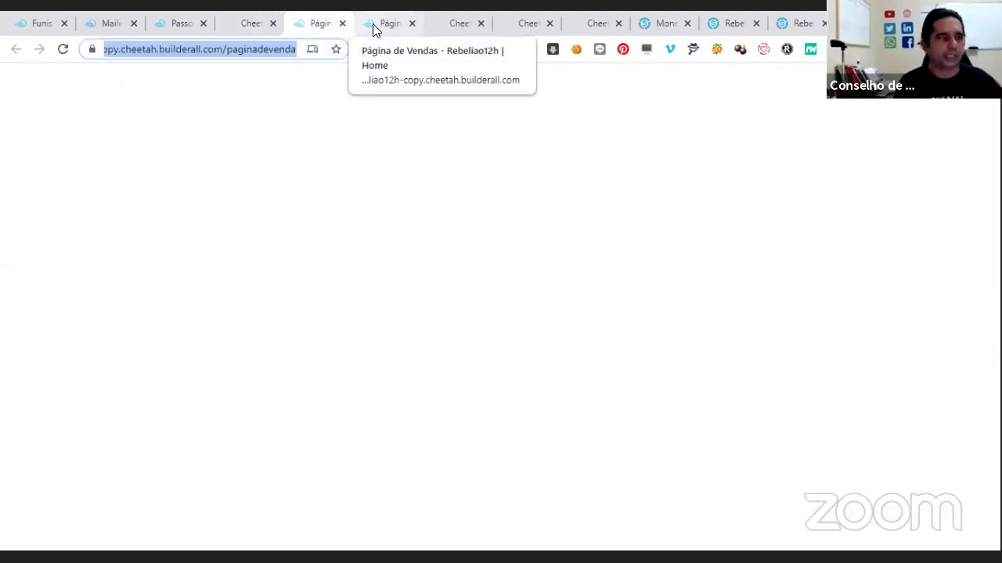
pyautogui.scroll(-3, 529, 322)
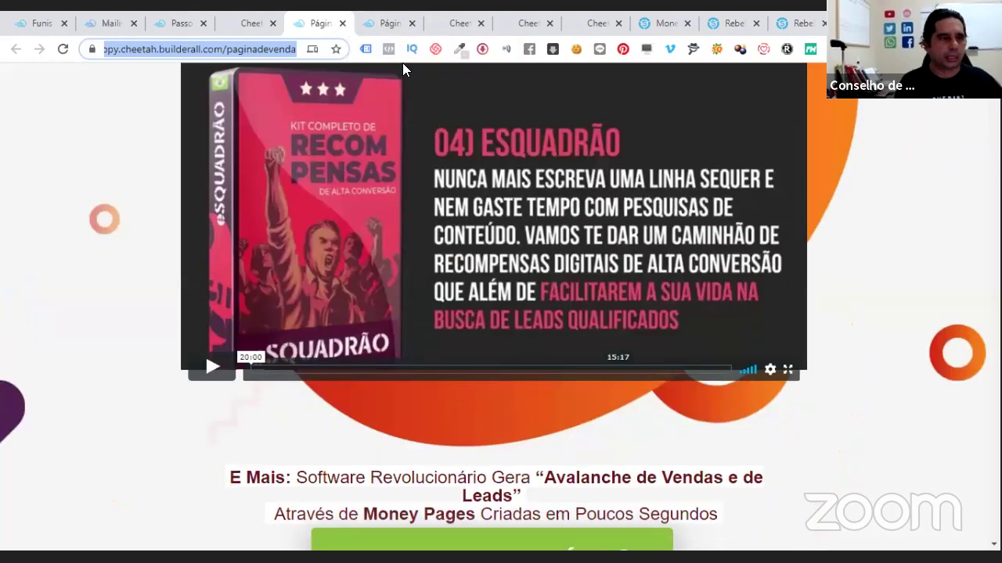
pyautogui.click(387, 24)
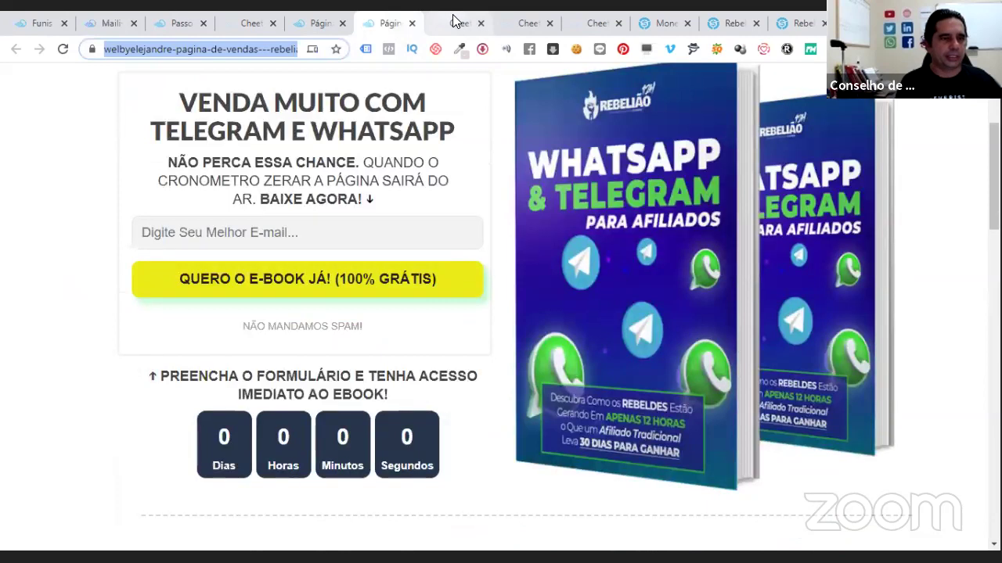
# - Close the live squeeze page, return to the pagina de venda editor, and look through the sales page down to the pricing plans
pyautogui.click(454, 20)
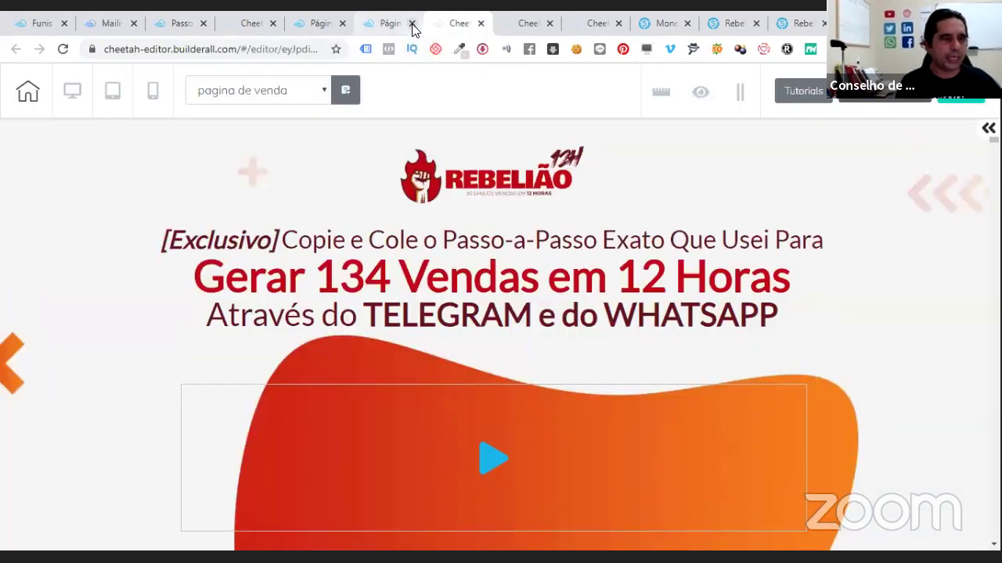
pyautogui.click(412, 24)
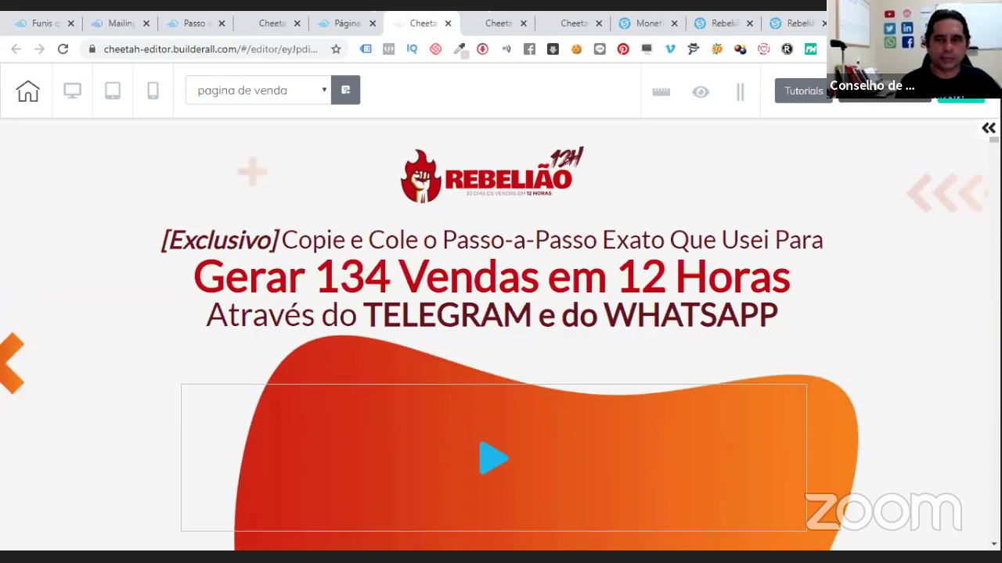
pyautogui.scroll(-15, 501, 336)
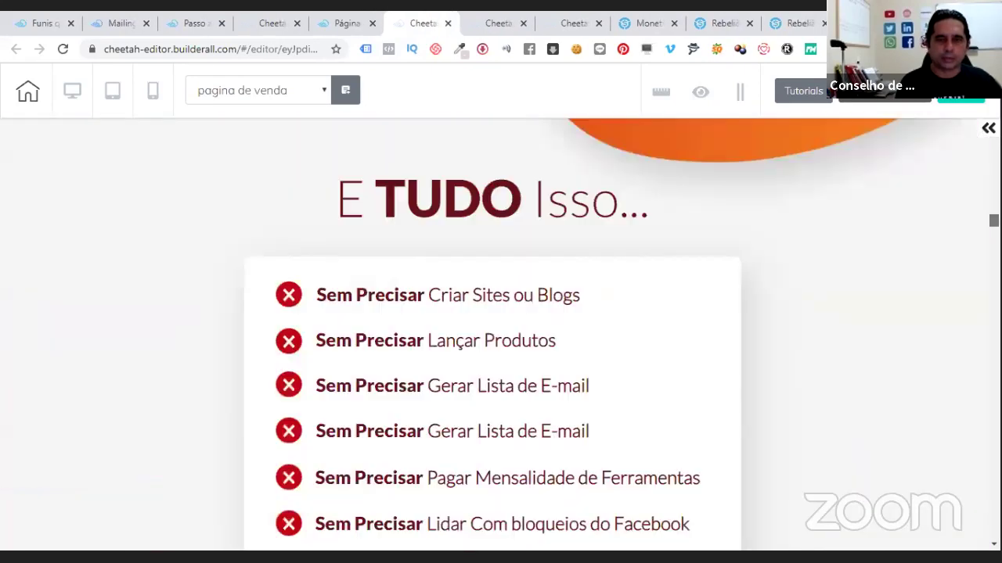
pyautogui.scroll(-10, 895, 387)
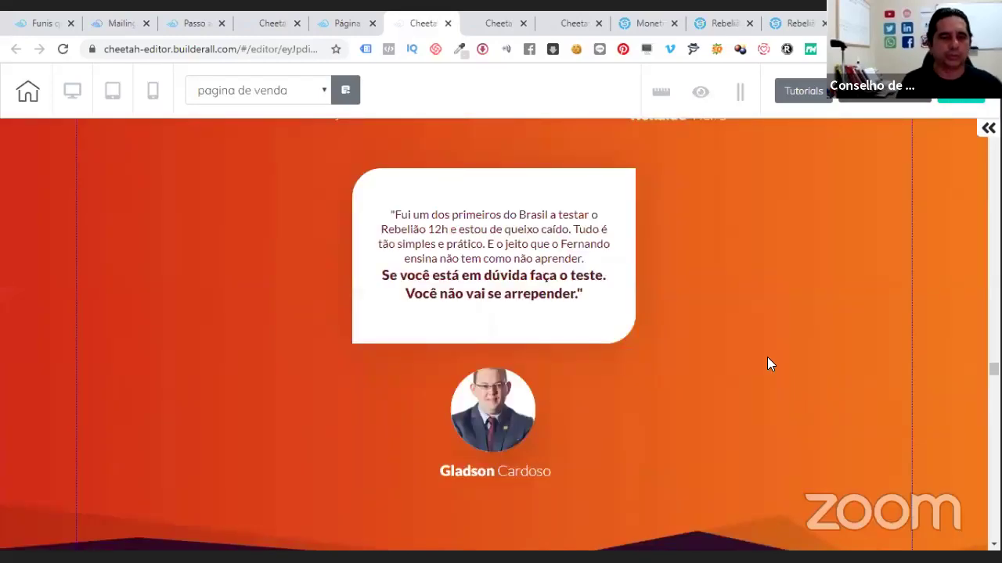
pyautogui.scroll(-6, 750, 330)
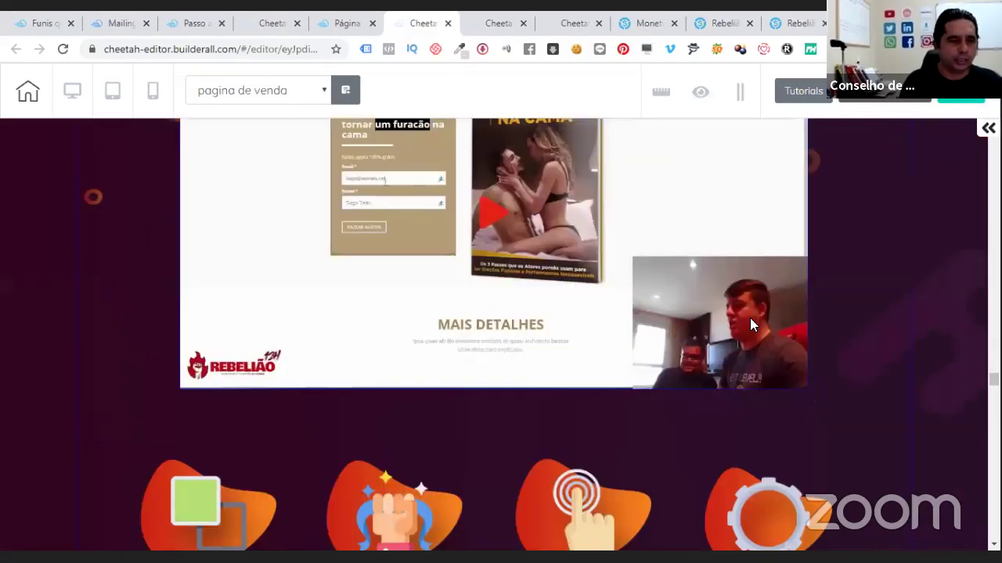
pyautogui.scroll(-5, 749, 321)
pyautogui.scroll(-10, 749, 327)
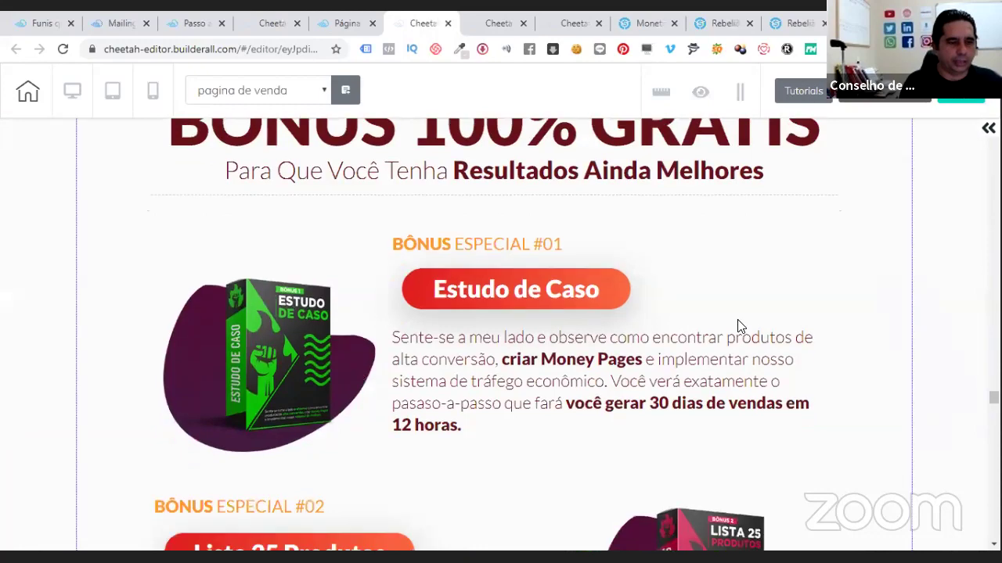
pyautogui.scroll(-10, 741, 327)
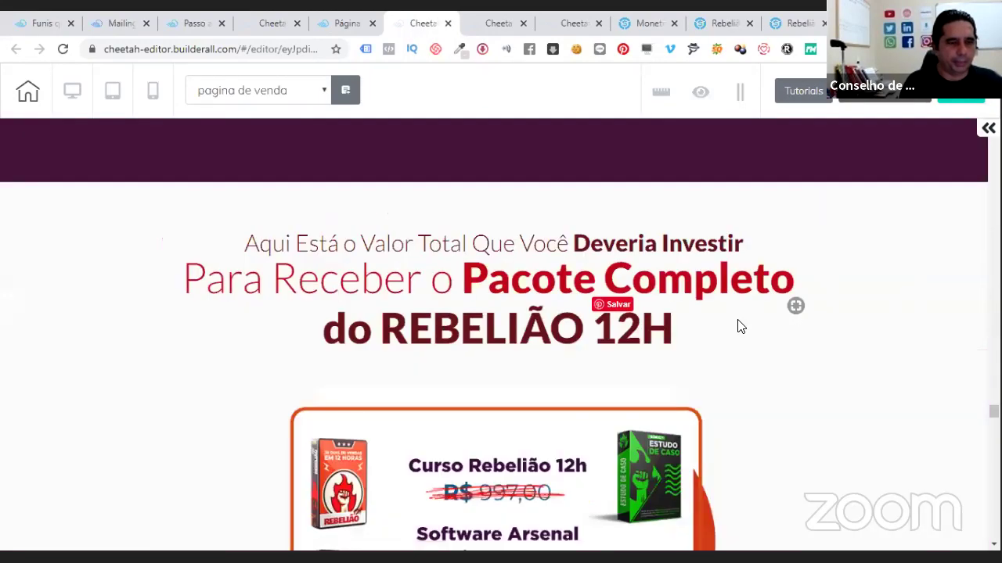
pyautogui.scroll(-10, 740, 327)
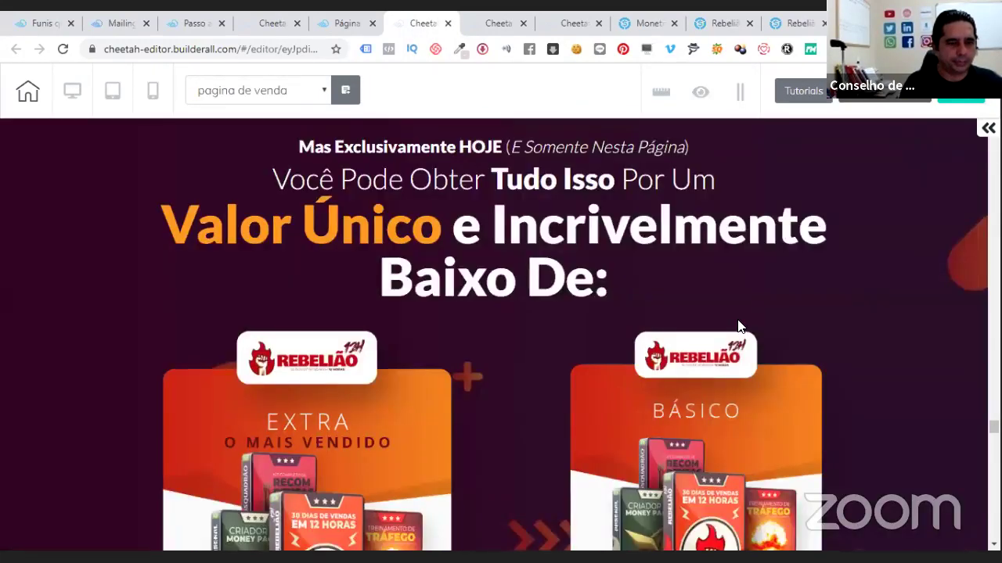
pyautogui.scroll(-1, 738, 319)
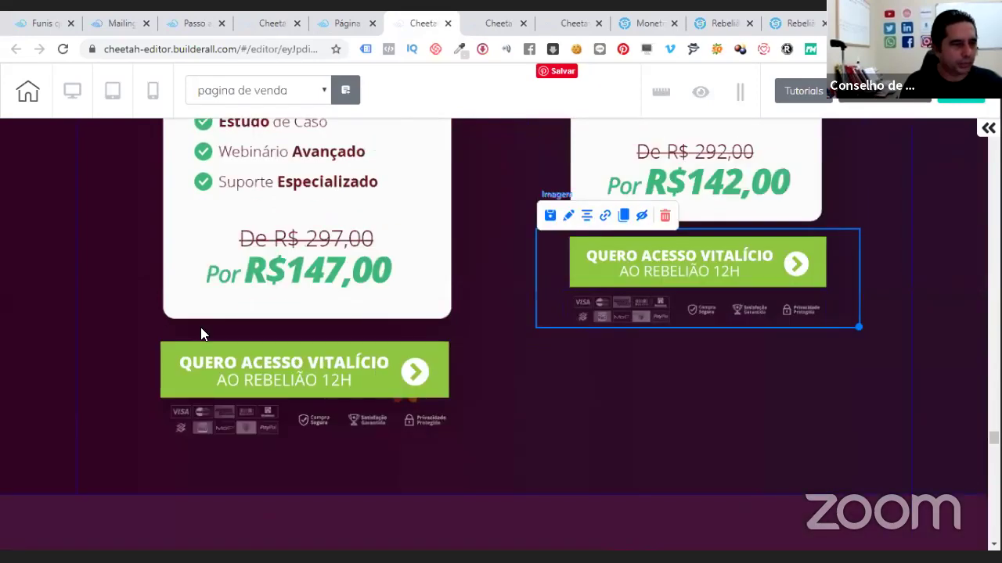
# - Check the link assigned to the checkout button under the Extra plan in the first pricing section
pyautogui.click(187, 333)
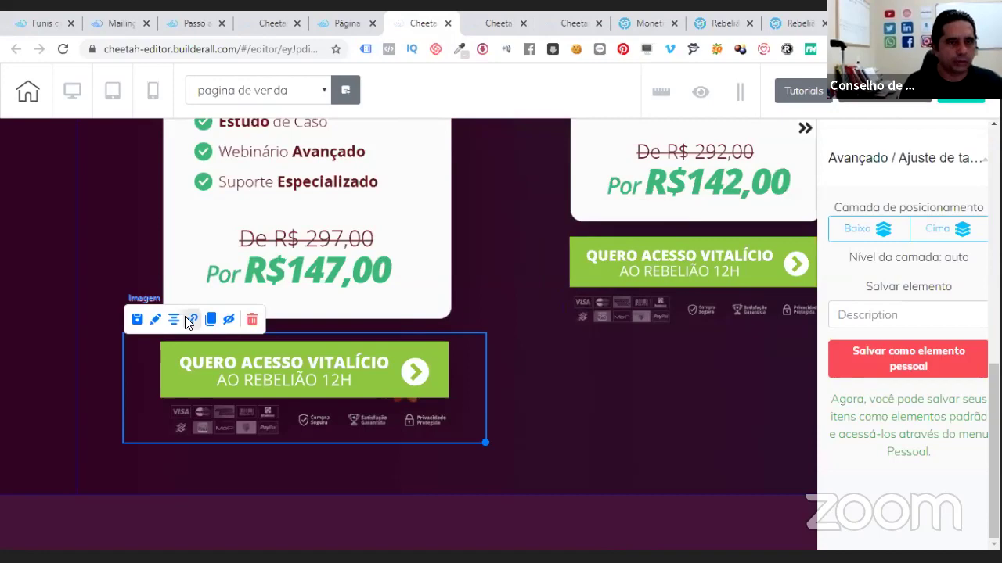
pyautogui.click(188, 321)
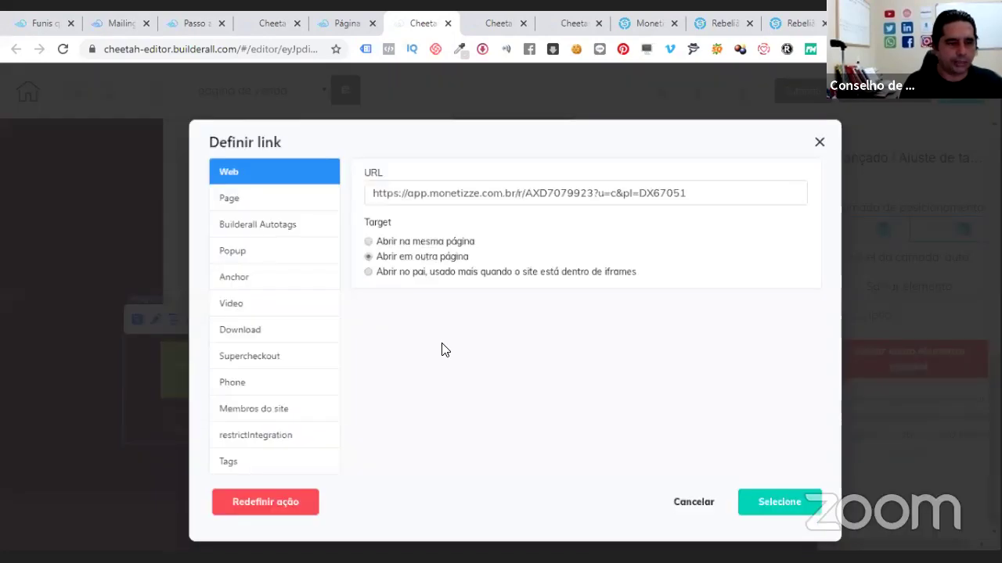
pyautogui.press('Escape')
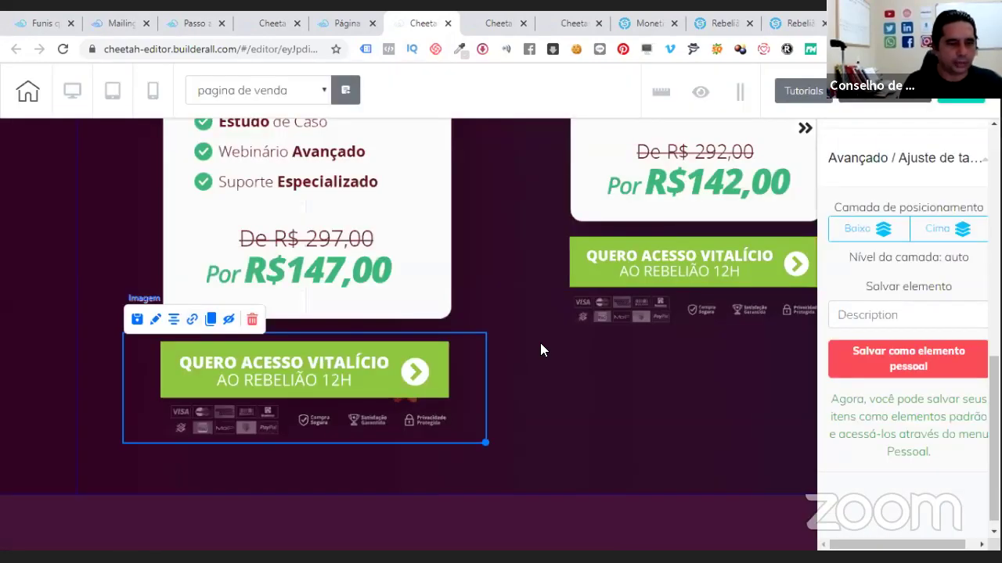
# - Check the link assigned to the green QUERO ACESSO VITALÍCIO button below the "Então Escolha AGORA" heading
pyautogui.scroll(-5, 540, 344)
pyautogui.scroll(5, 545, 335)
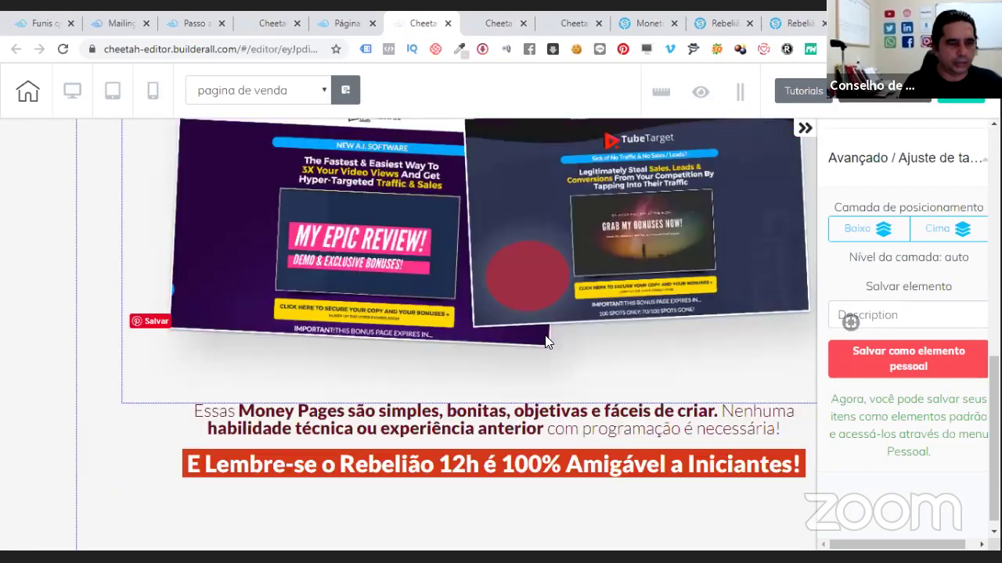
pyautogui.scroll(3, 546, 335)
pyautogui.scroll(-3, 548, 339)
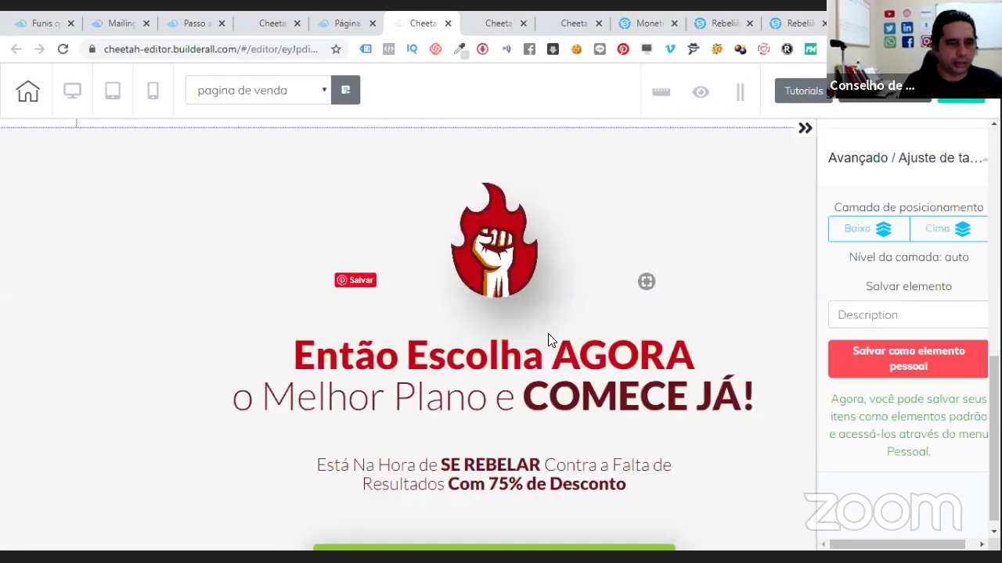
pyautogui.scroll(-5, 548, 336)
pyautogui.scroll(3, 524, 333)
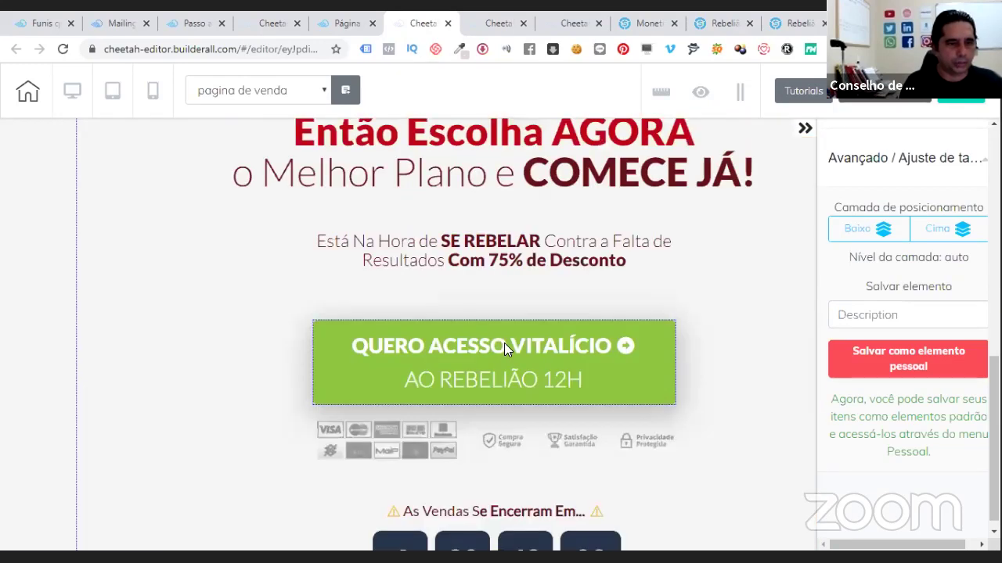
pyautogui.click(382, 313)
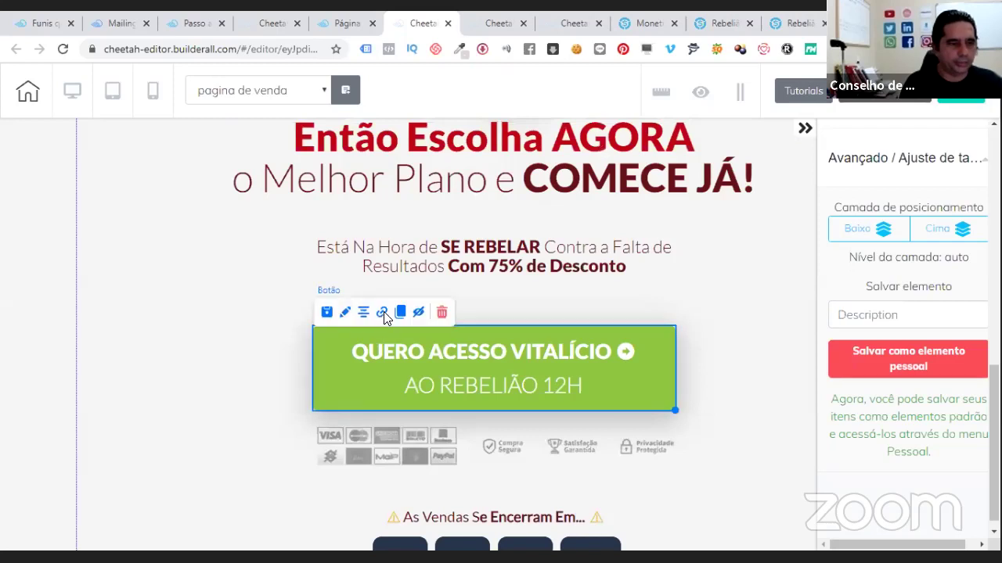
pyautogui.click(382, 313)
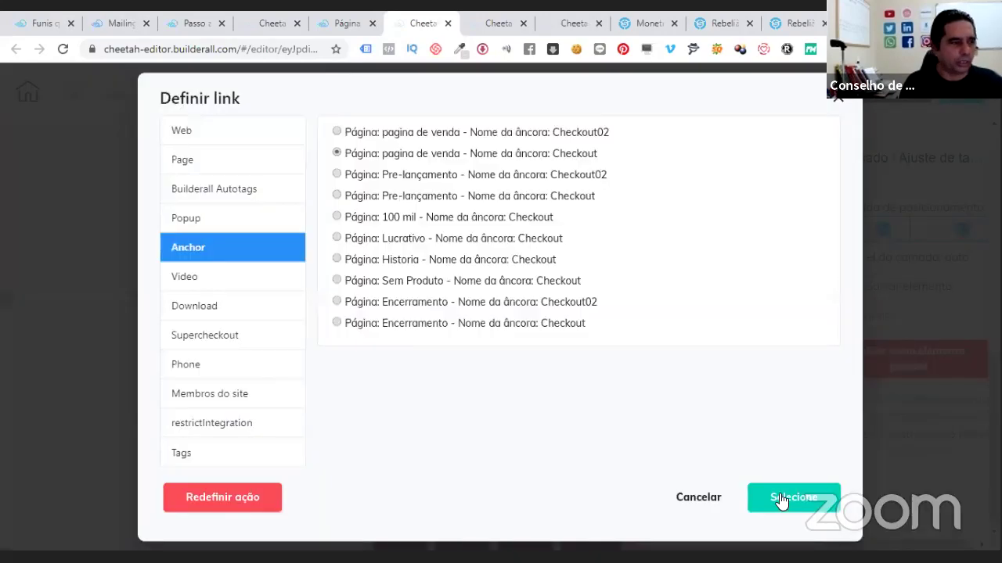
pyautogui.press('Escape')
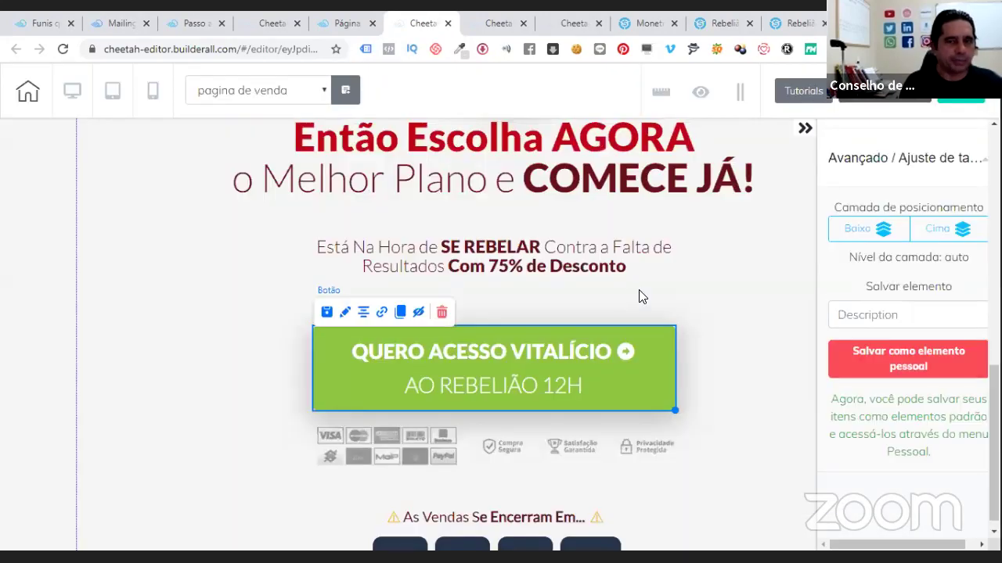
# - Open the web link settings of the Extra plan's checkout button in the final pricing section, and switch to Monetizze for its URL
pyautogui.scroll(-5, 637, 296)
pyautogui.scroll(-5, 647, 294)
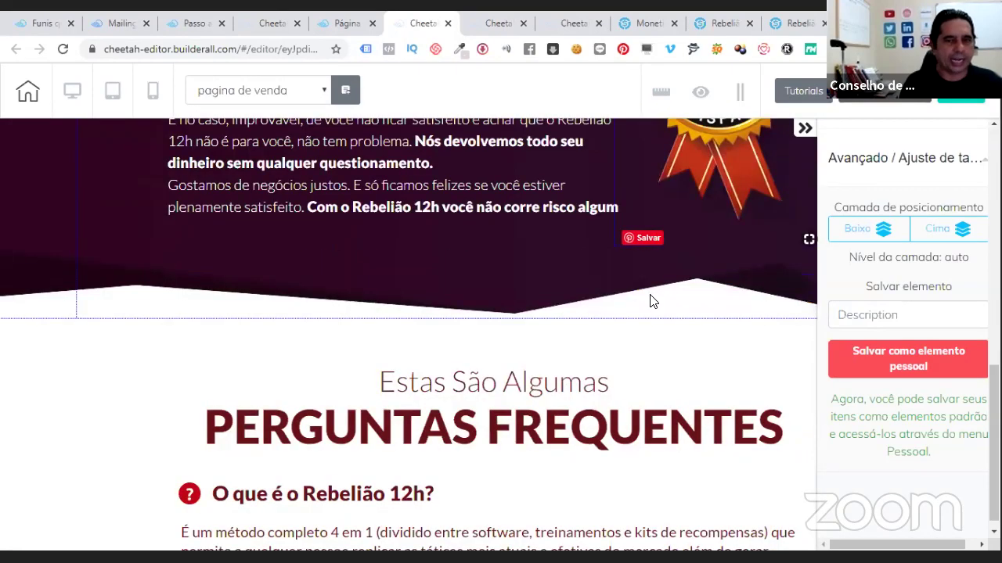
pyautogui.scroll(-5, 649, 297)
pyautogui.scroll(-5, 633, 300)
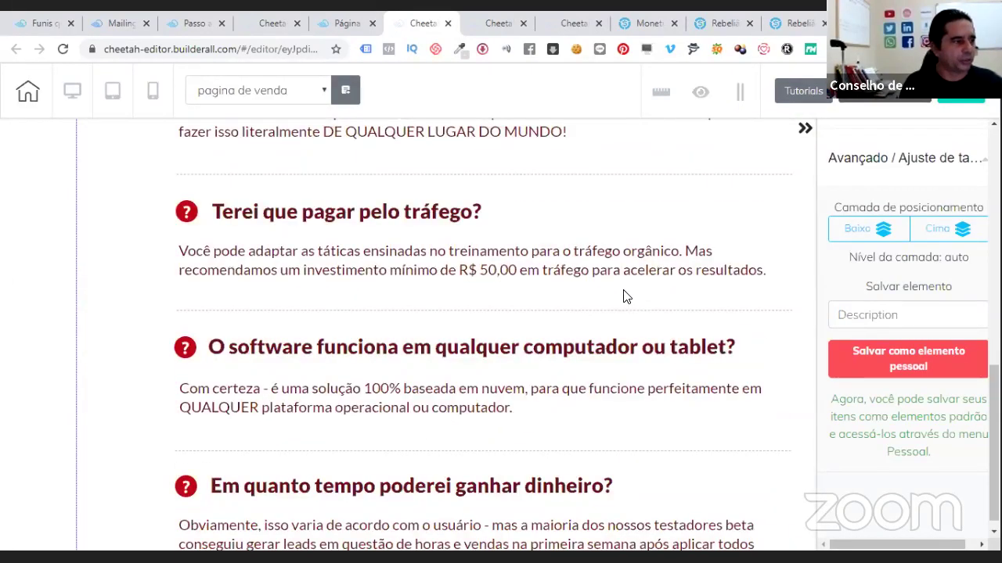
pyautogui.scroll(-4, 626, 296)
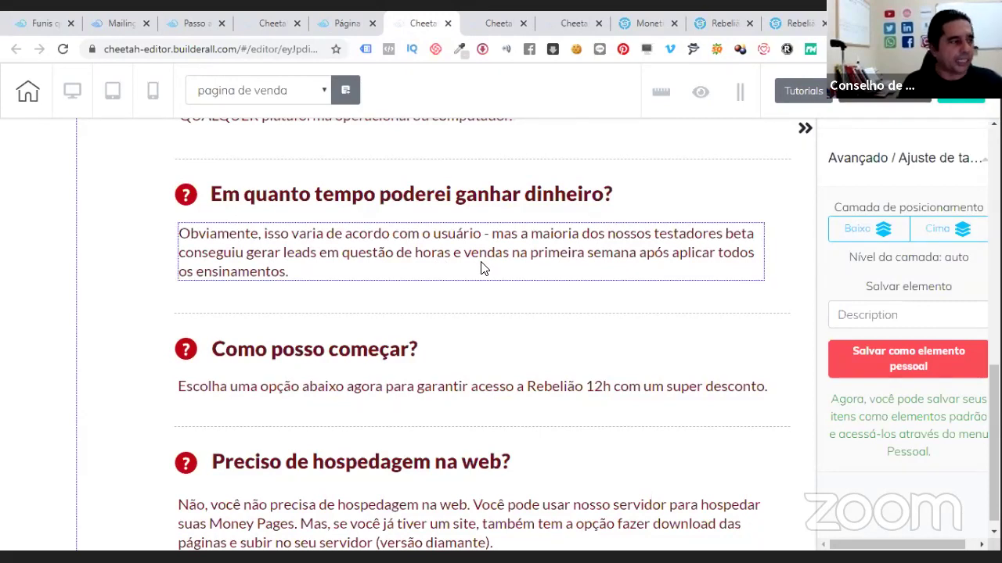
pyautogui.scroll(-3, 481, 268)
pyautogui.scroll(-5, 481, 268)
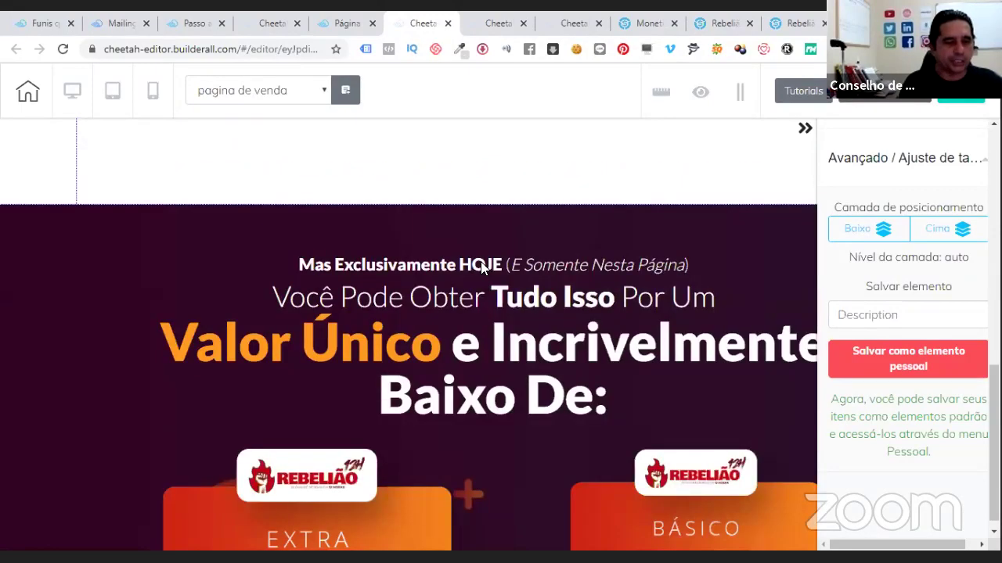
pyautogui.scroll(-4, 482, 269)
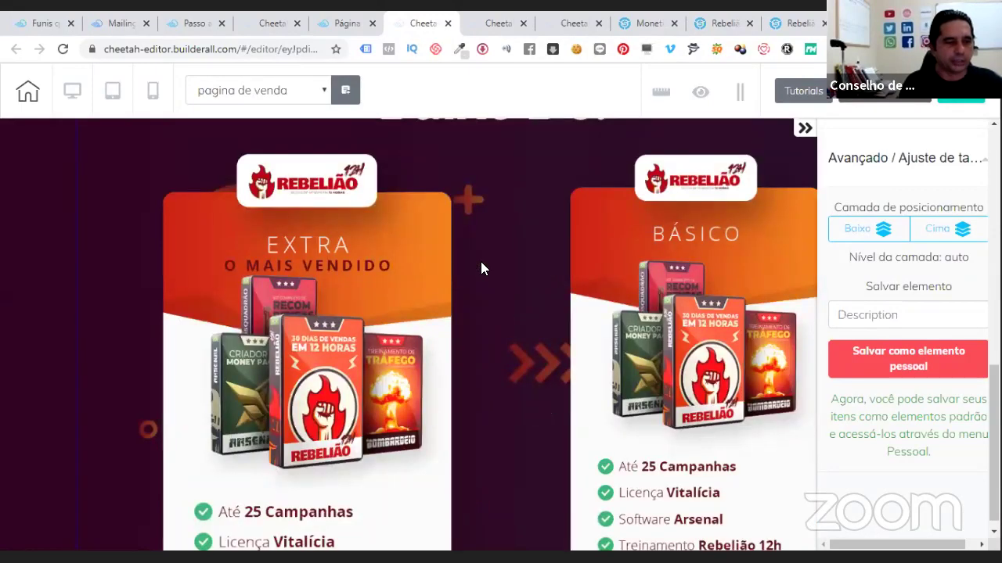
pyautogui.scroll(-7, 255, 298)
pyautogui.click(255, 300)
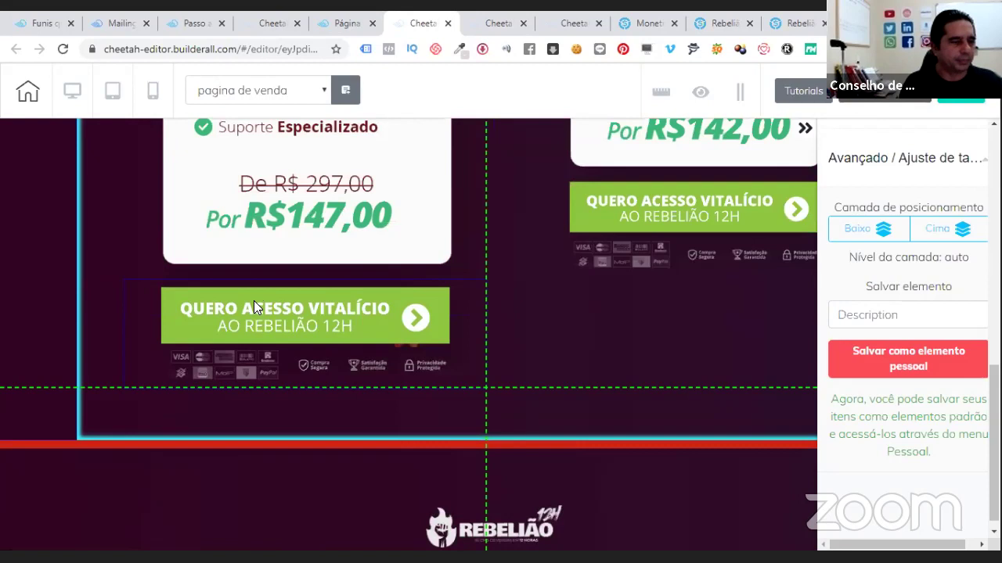
pyautogui.click(189, 268)
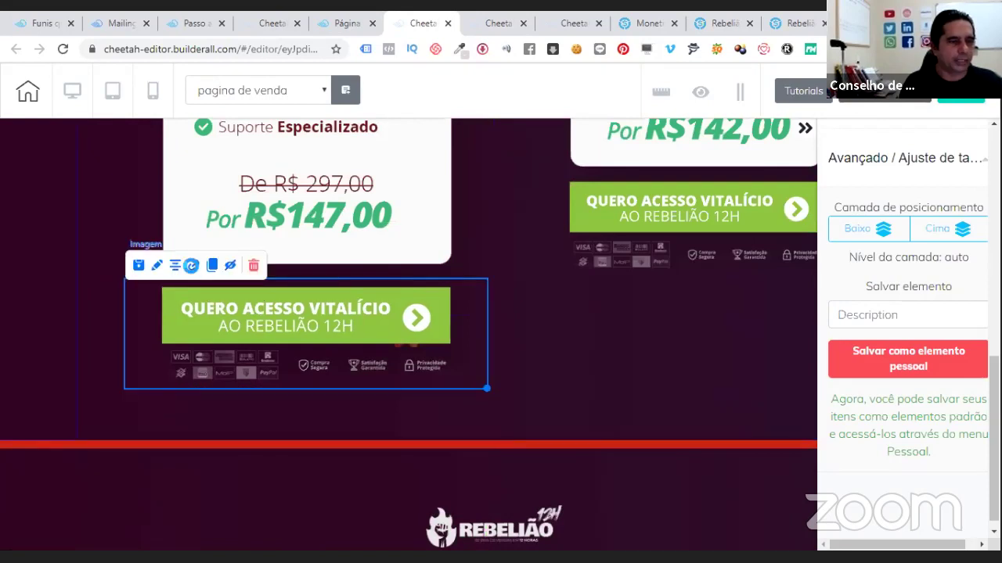
pyautogui.click(278, 247)
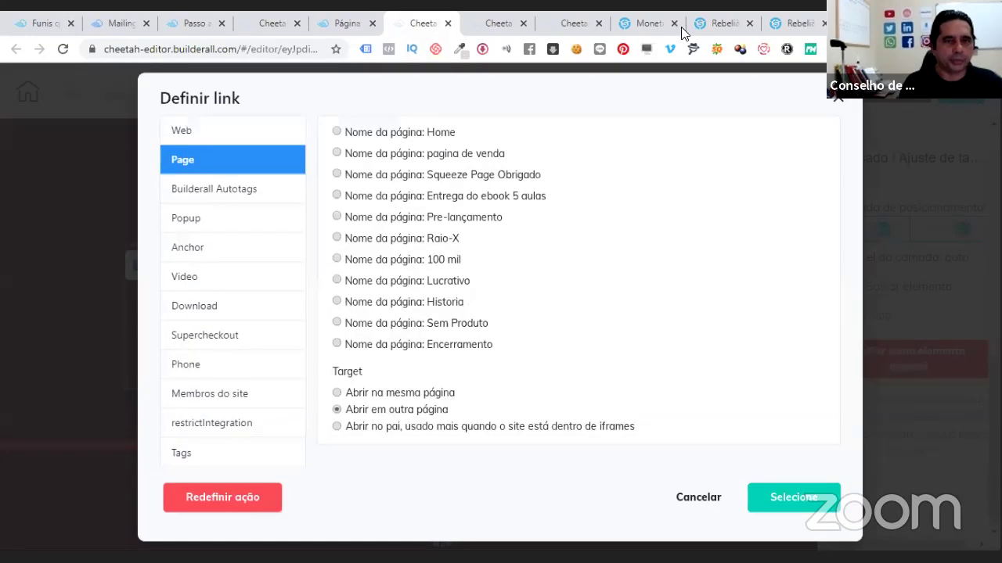
pyautogui.click(183, 130)
pyautogui.click(646, 23)
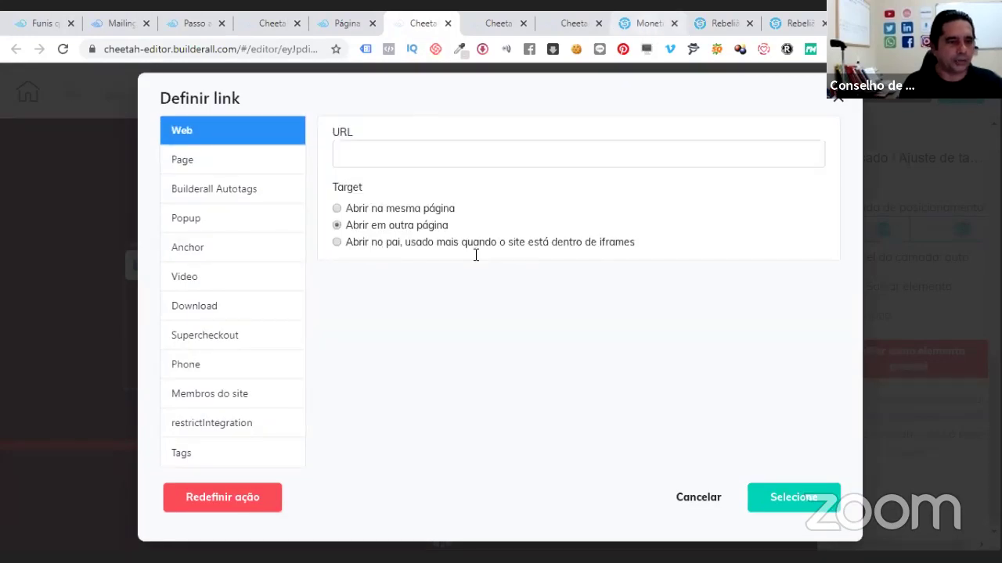